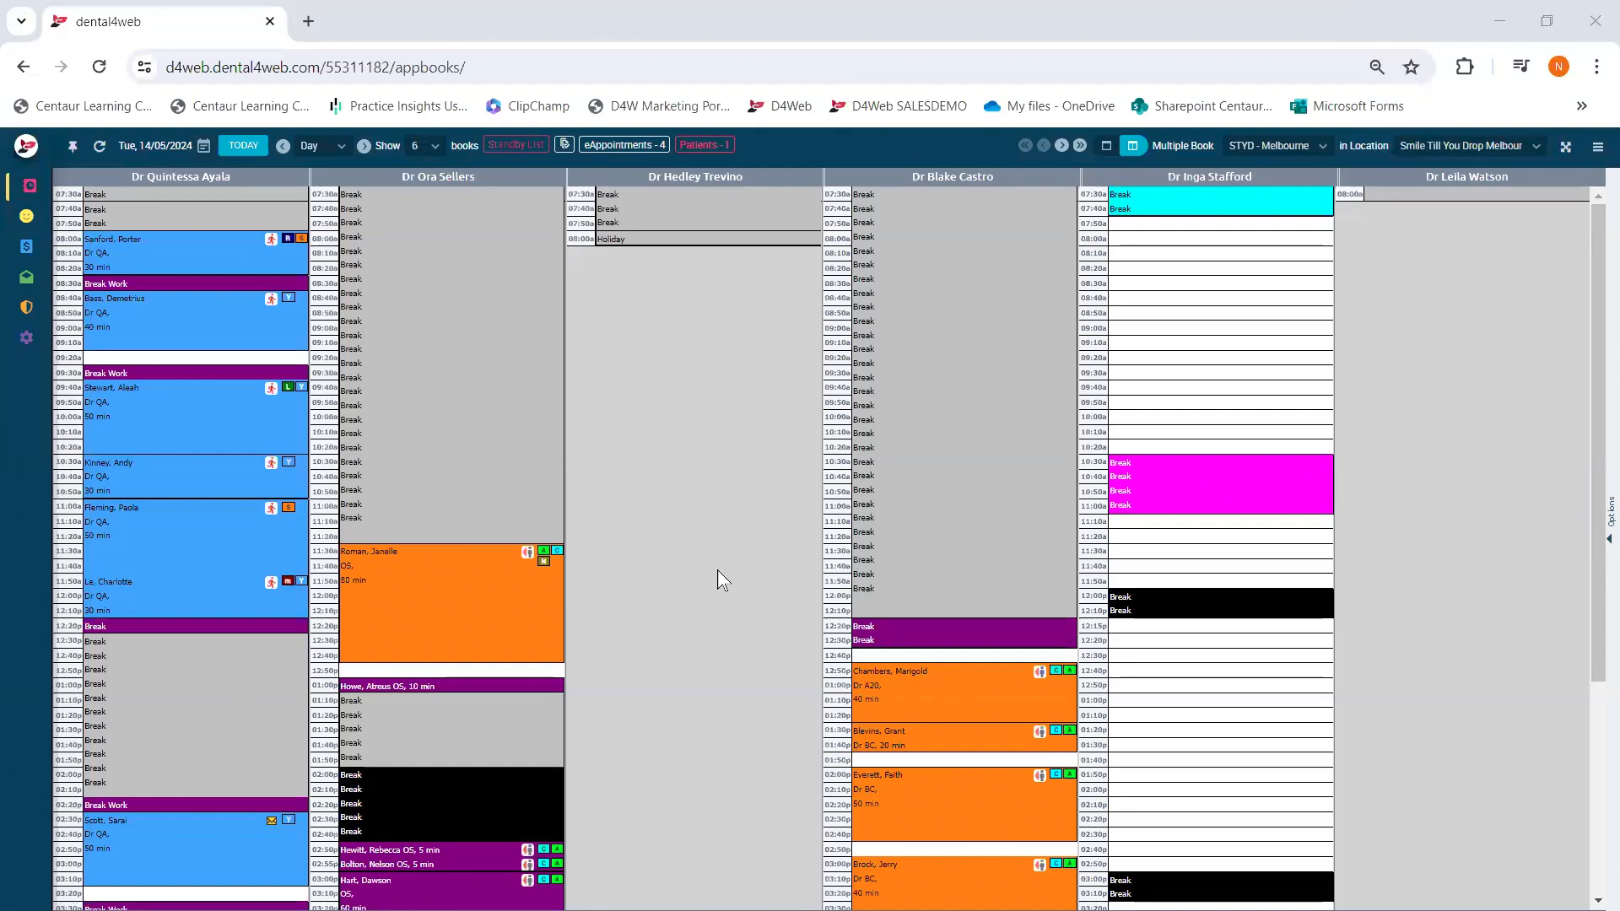
- Open the Reports page from the Management section of the sidebar
{"action": "mouse_move", "coordinate": [46, 249]}
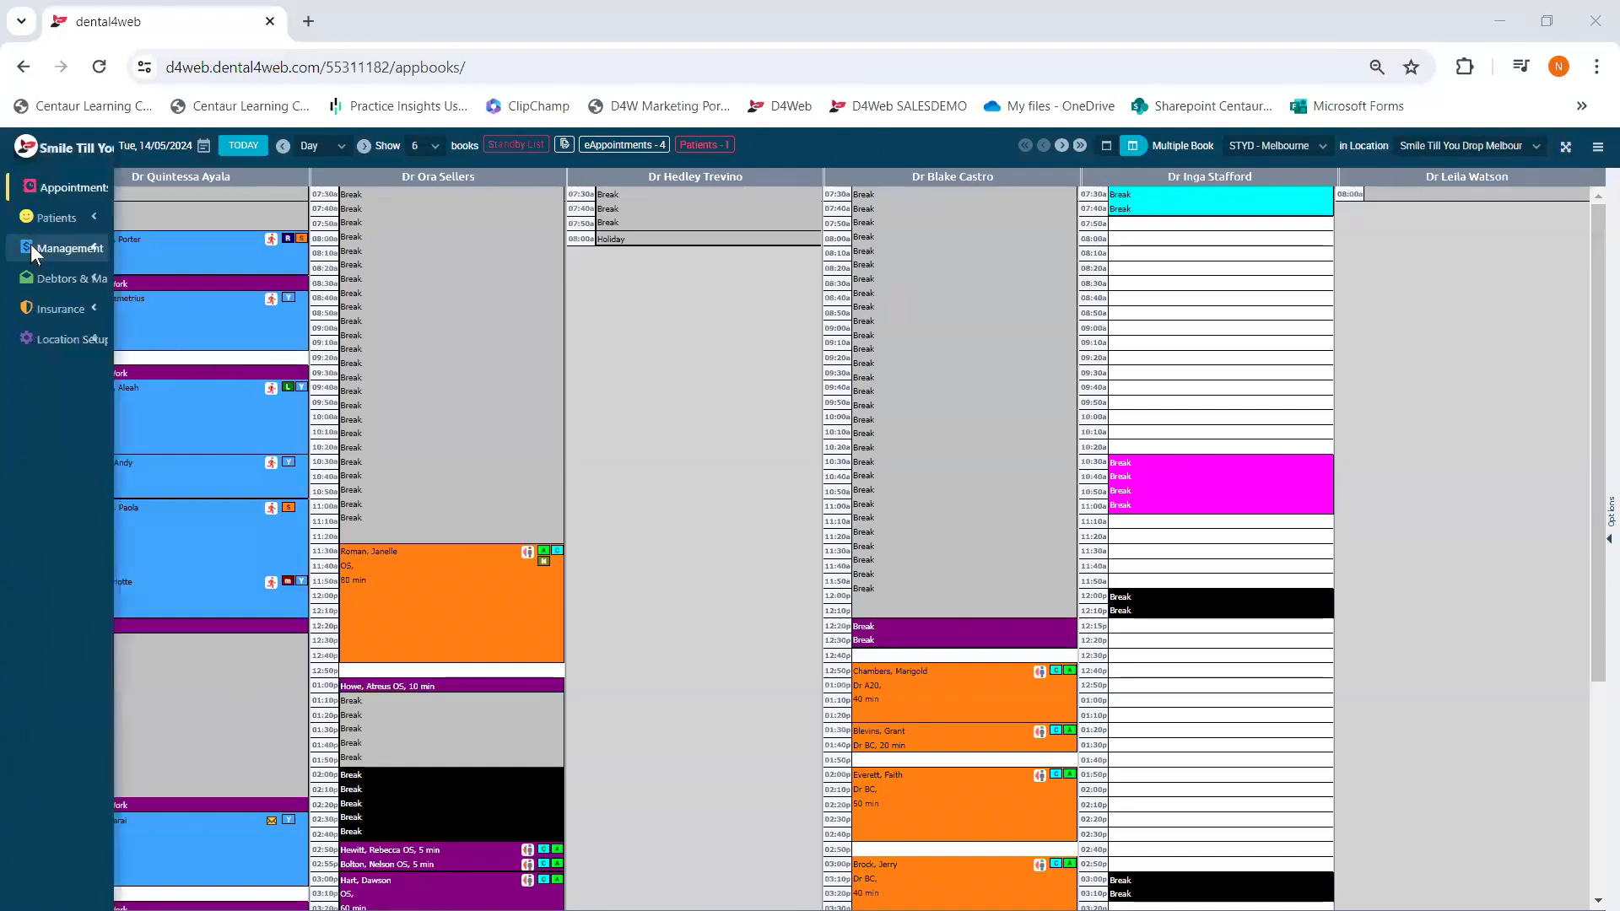
{"action": "left_click", "coordinate": [46, 249]}
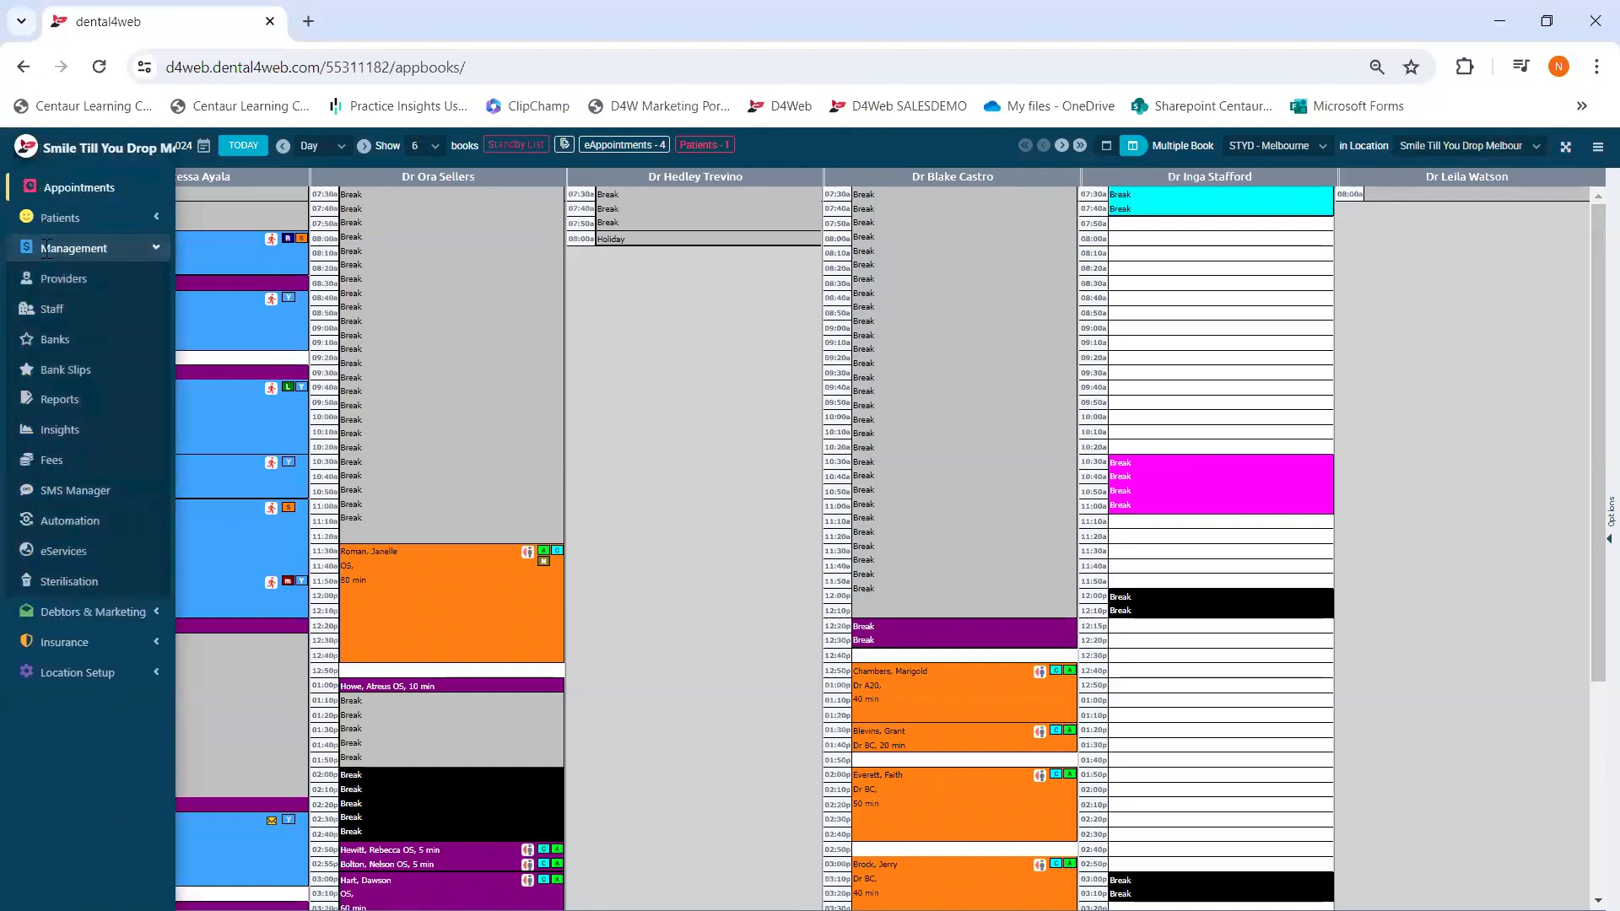
{"action": "left_click", "coordinate": [60, 401]}
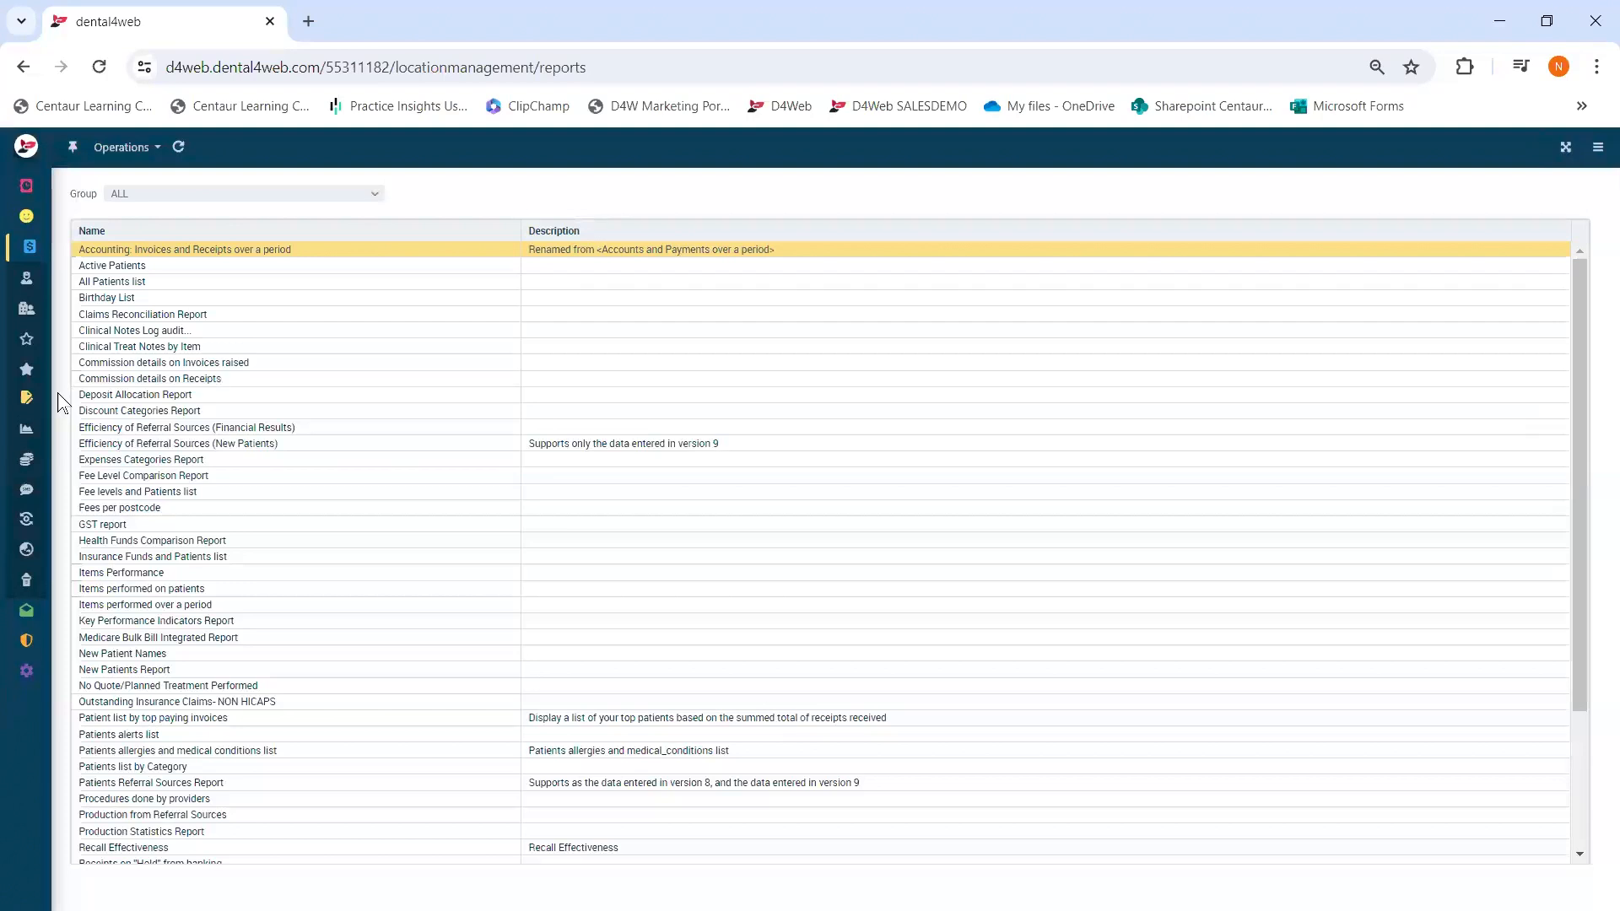
- Run Invoices and Receipts over a period for Month to date, all providers, sorted by Date
{"action": "double_click", "coordinate": [241, 251]}
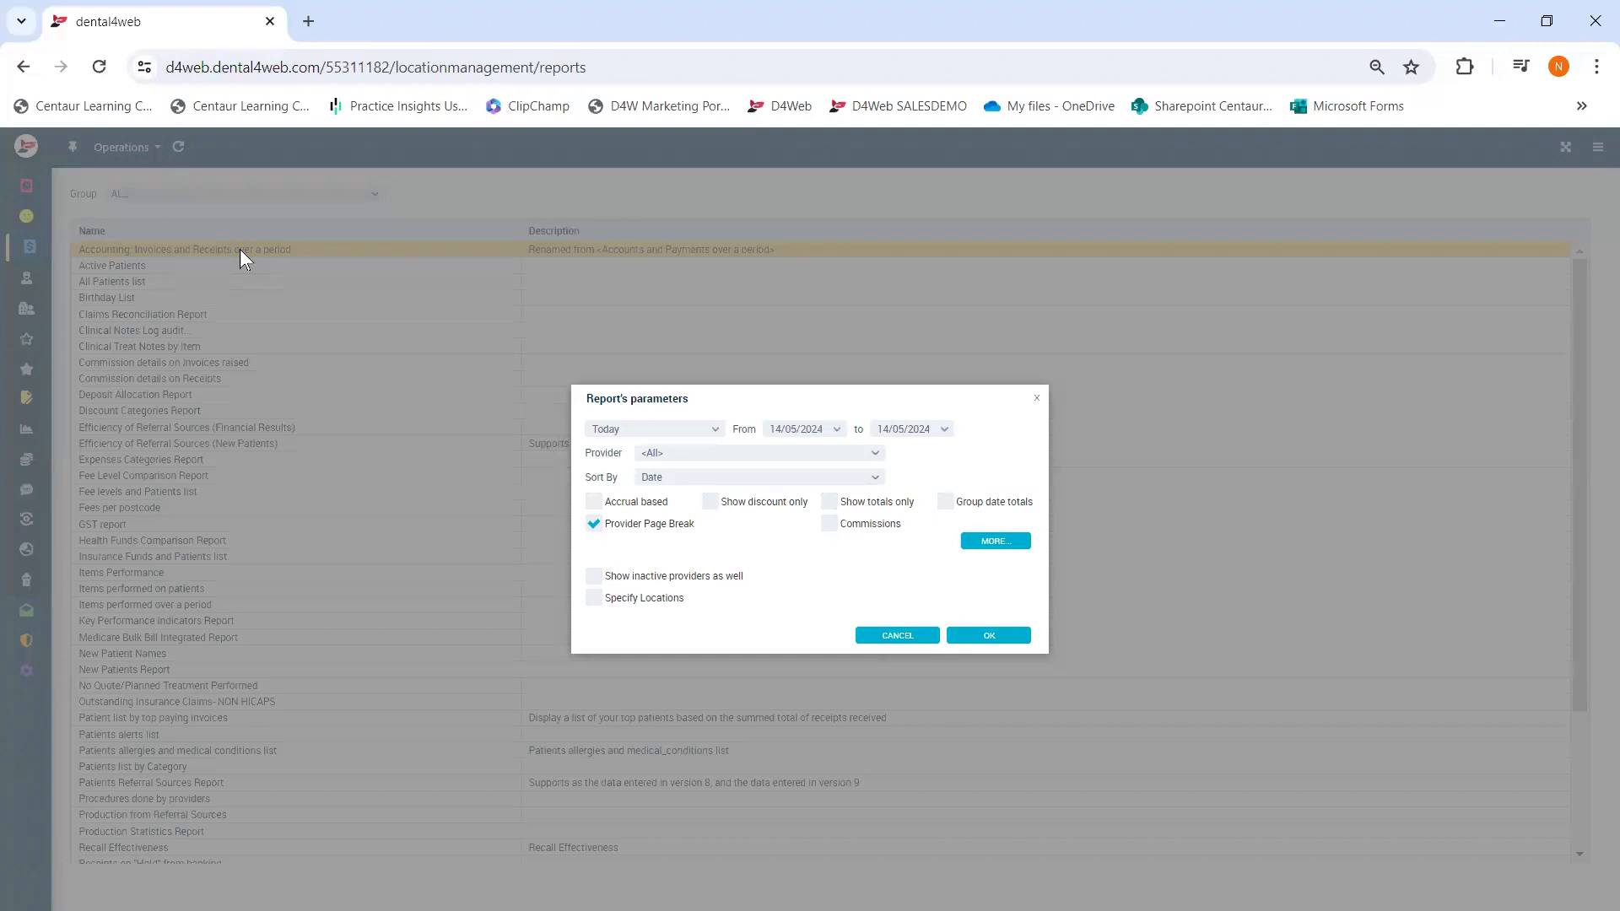
{"action": "left_click", "coordinate": [714, 432]}
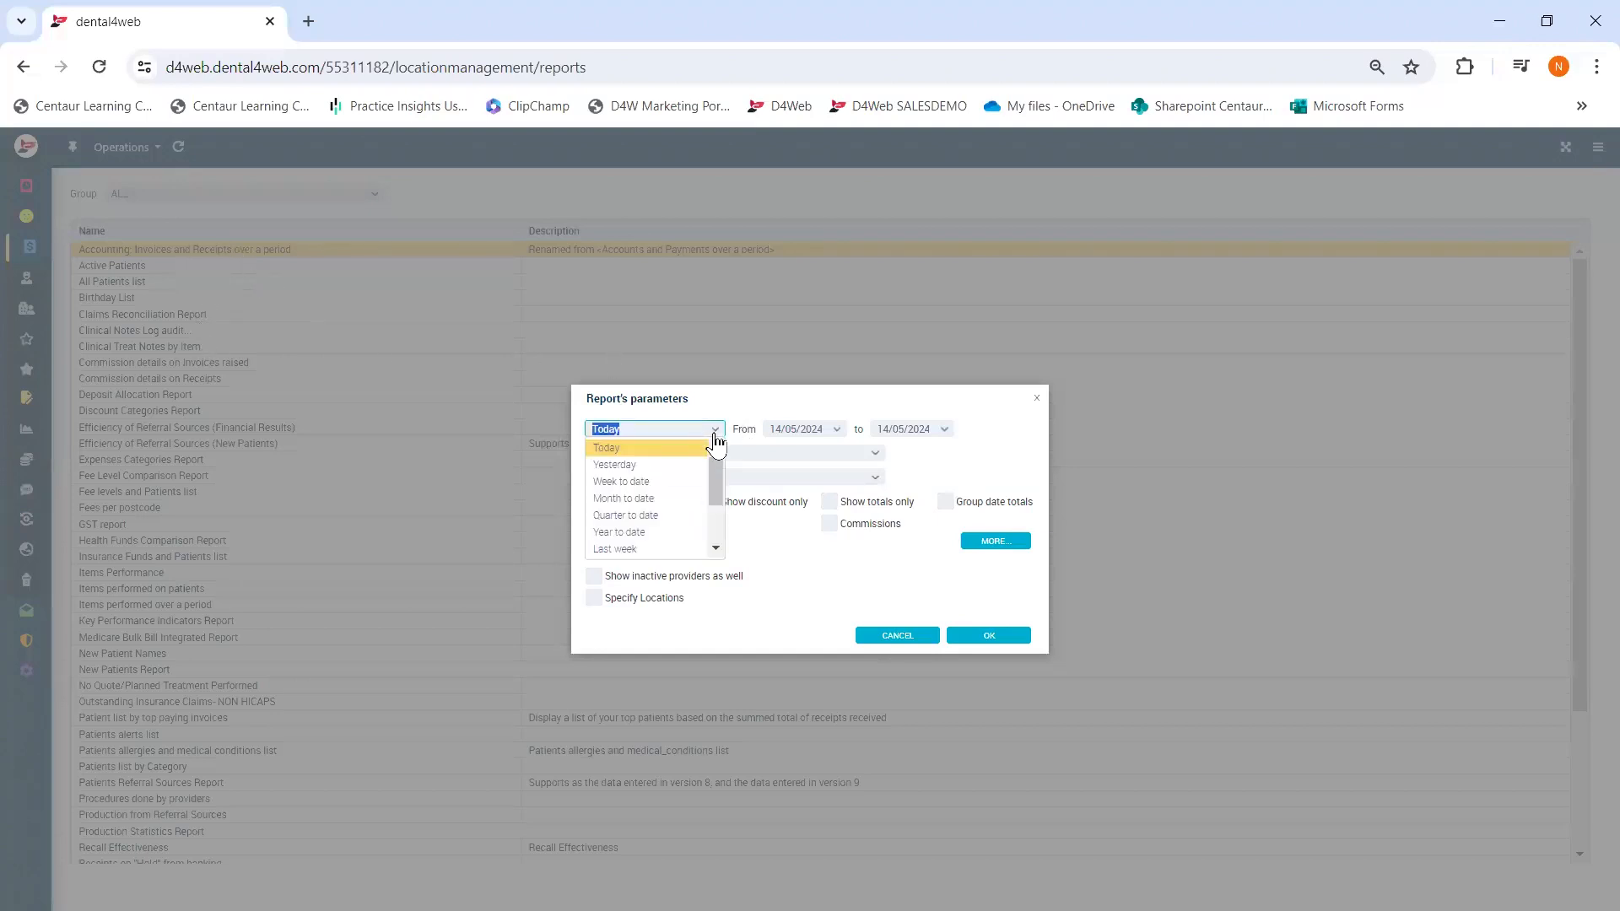
{"action": "left_click", "coordinate": [610, 500]}
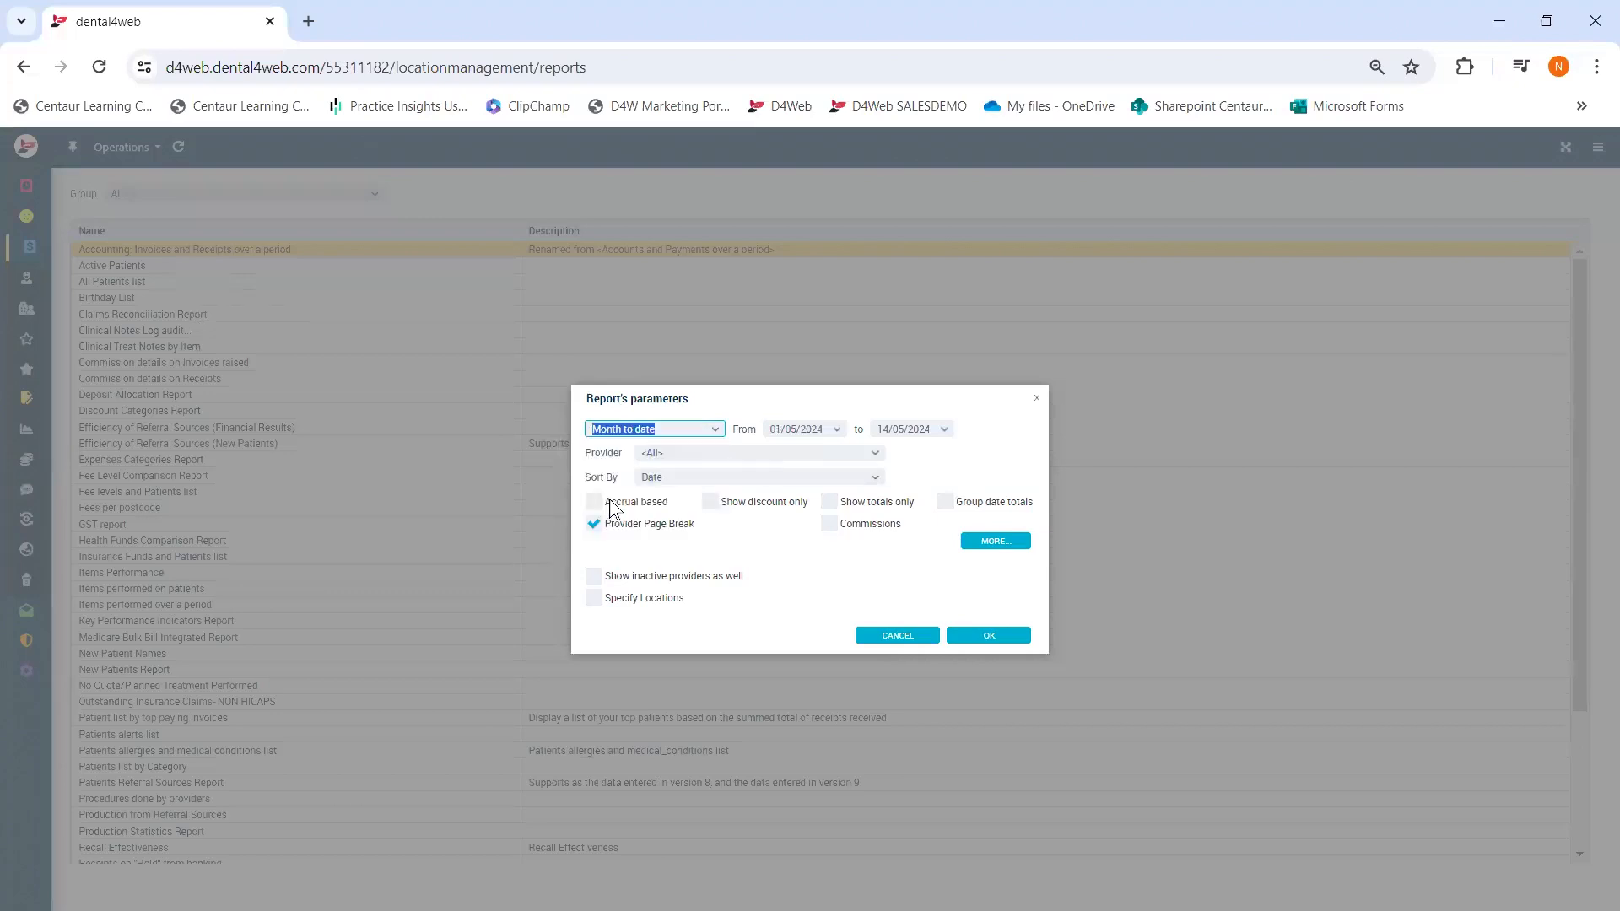
{"action": "left_click", "coordinate": [871, 457]}
{"action": "left_click", "coordinate": [874, 454]}
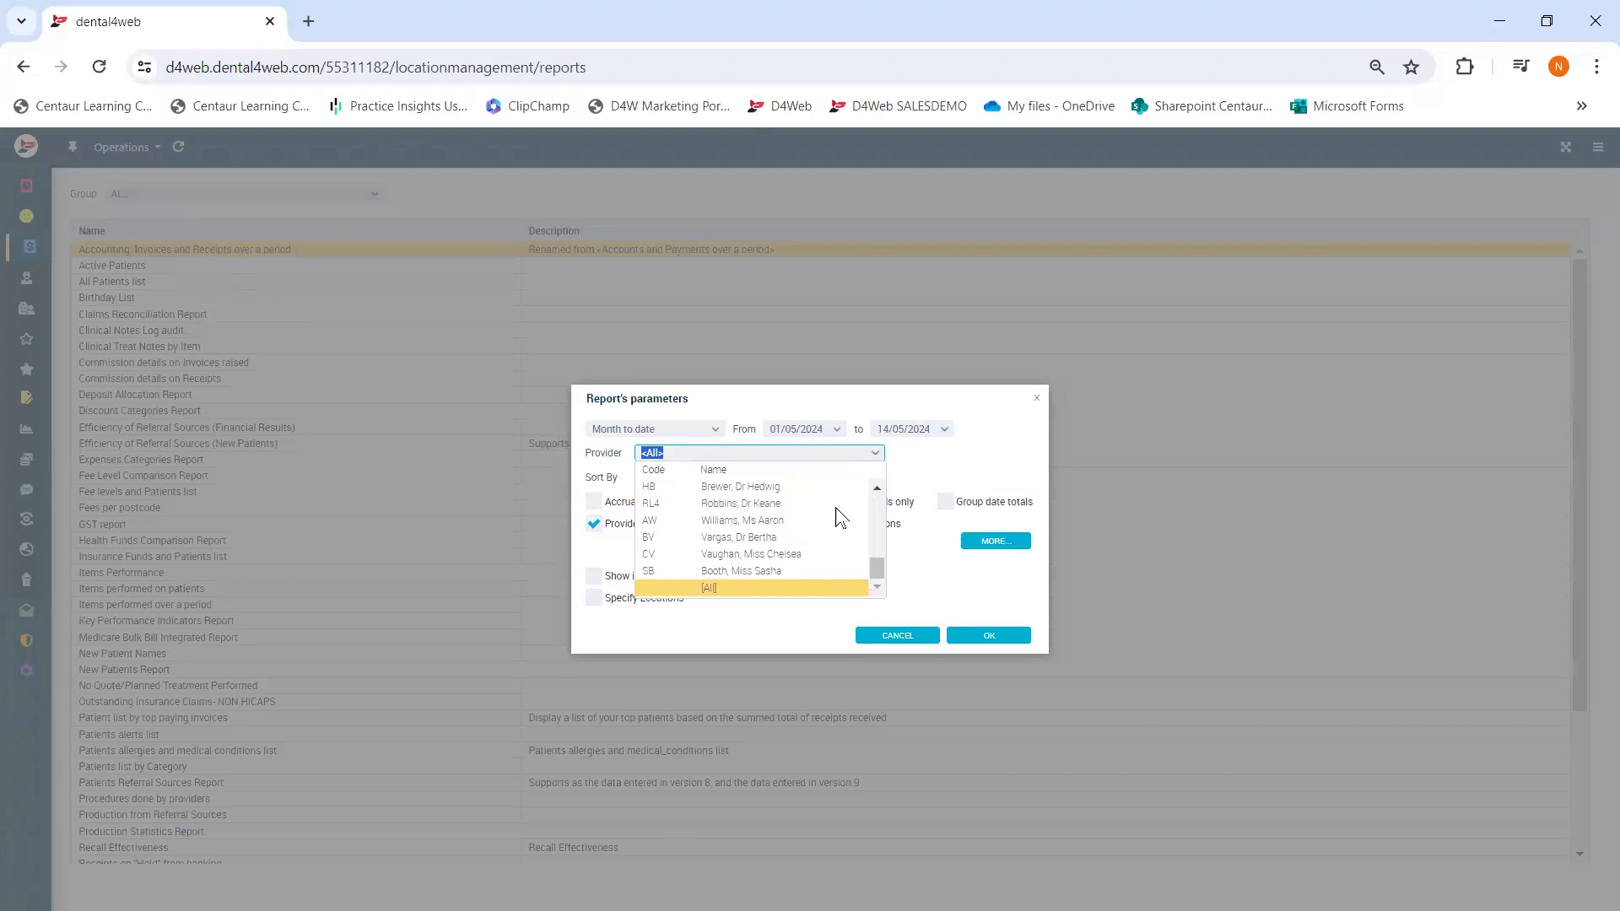
{"action": "left_click", "coordinate": [966, 470]}
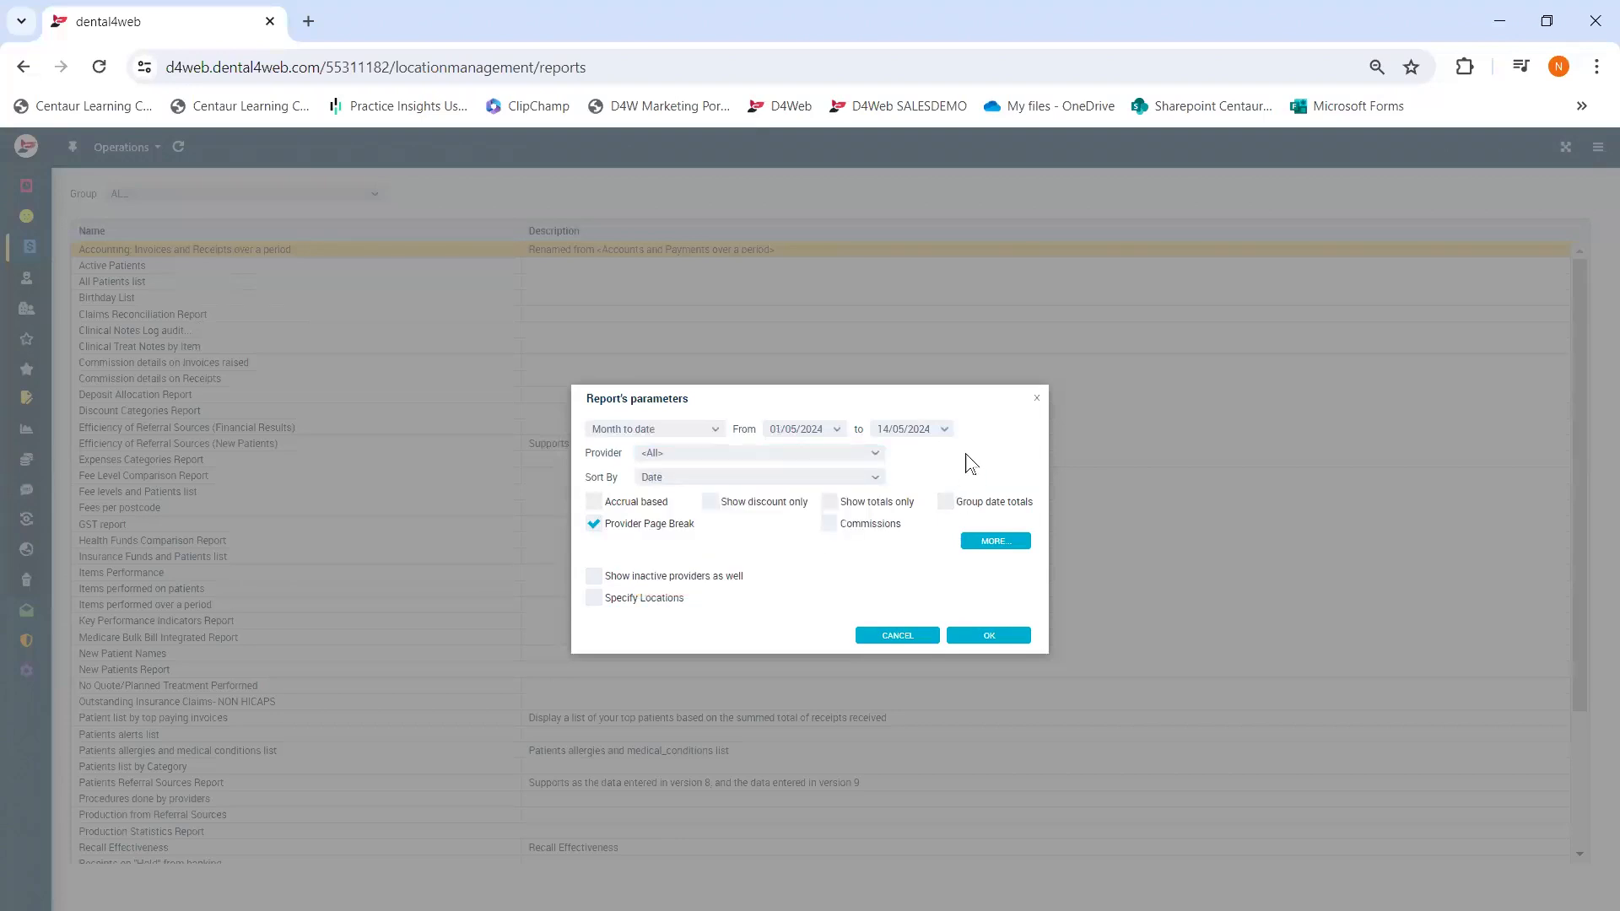
{"action": "left_click", "coordinate": [867, 479]}
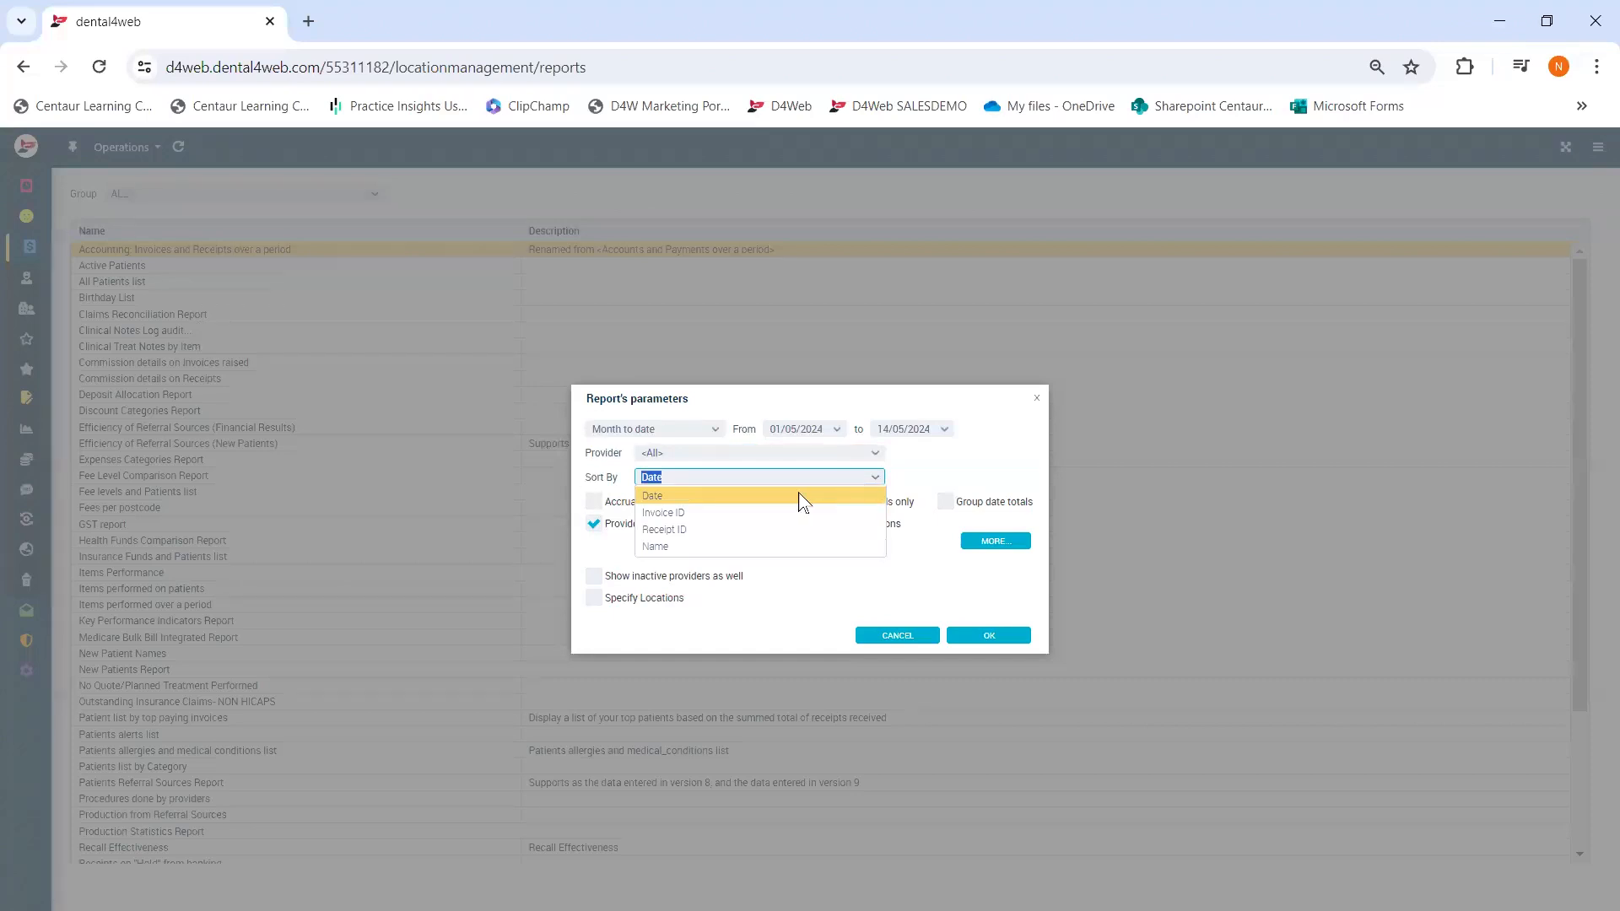
{"action": "left_click", "coordinate": [959, 470]}
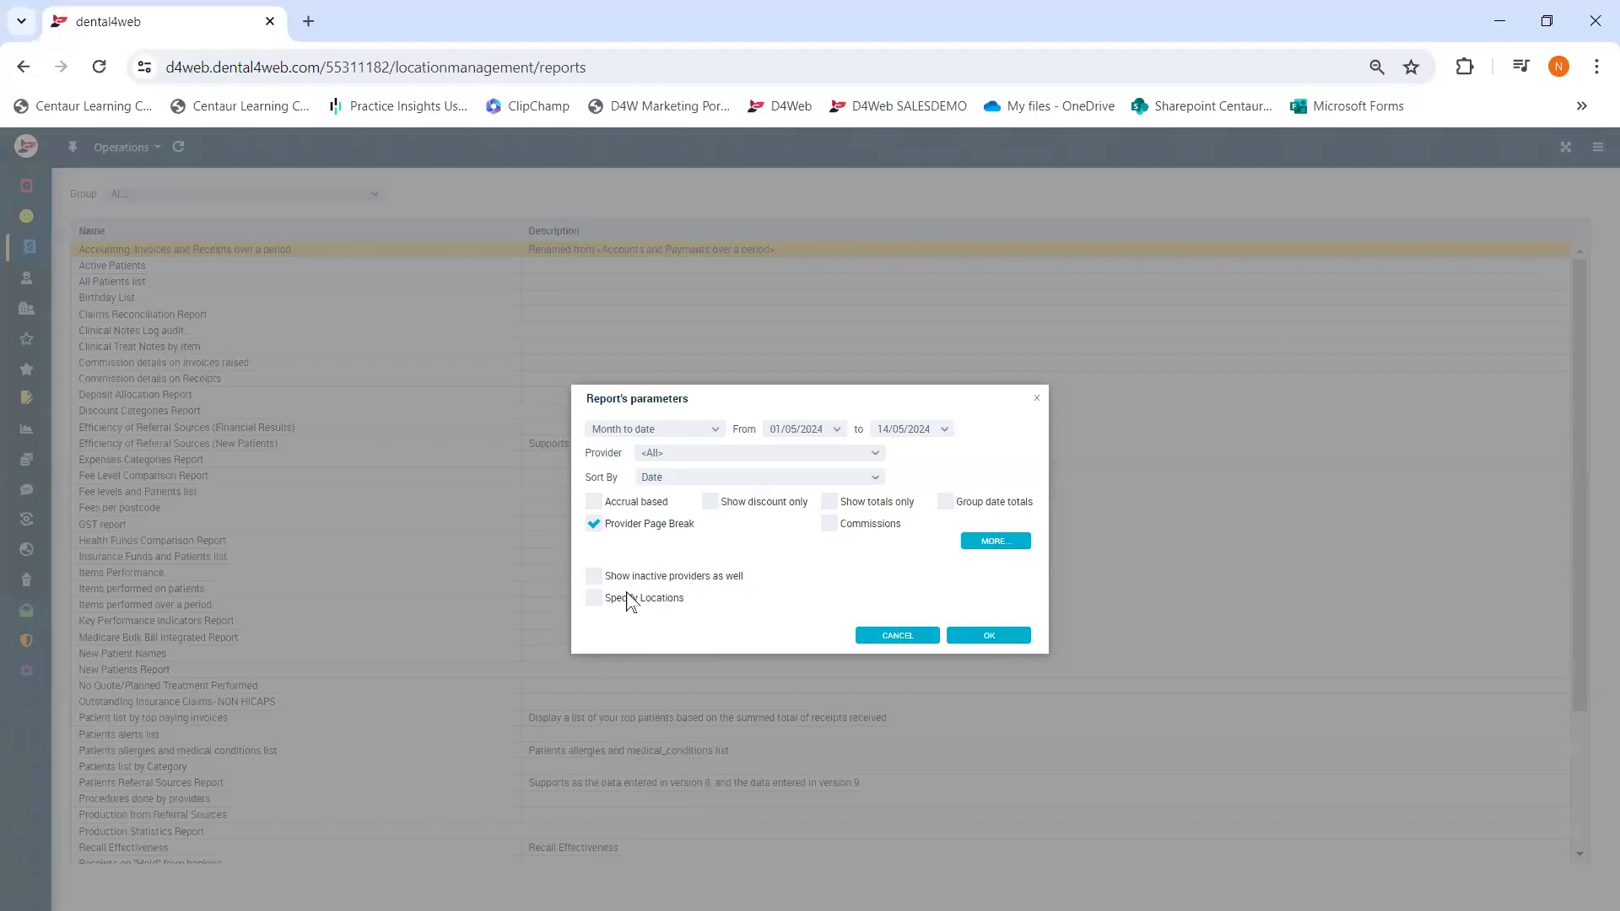
{"action": "left_click", "coordinate": [987, 638]}
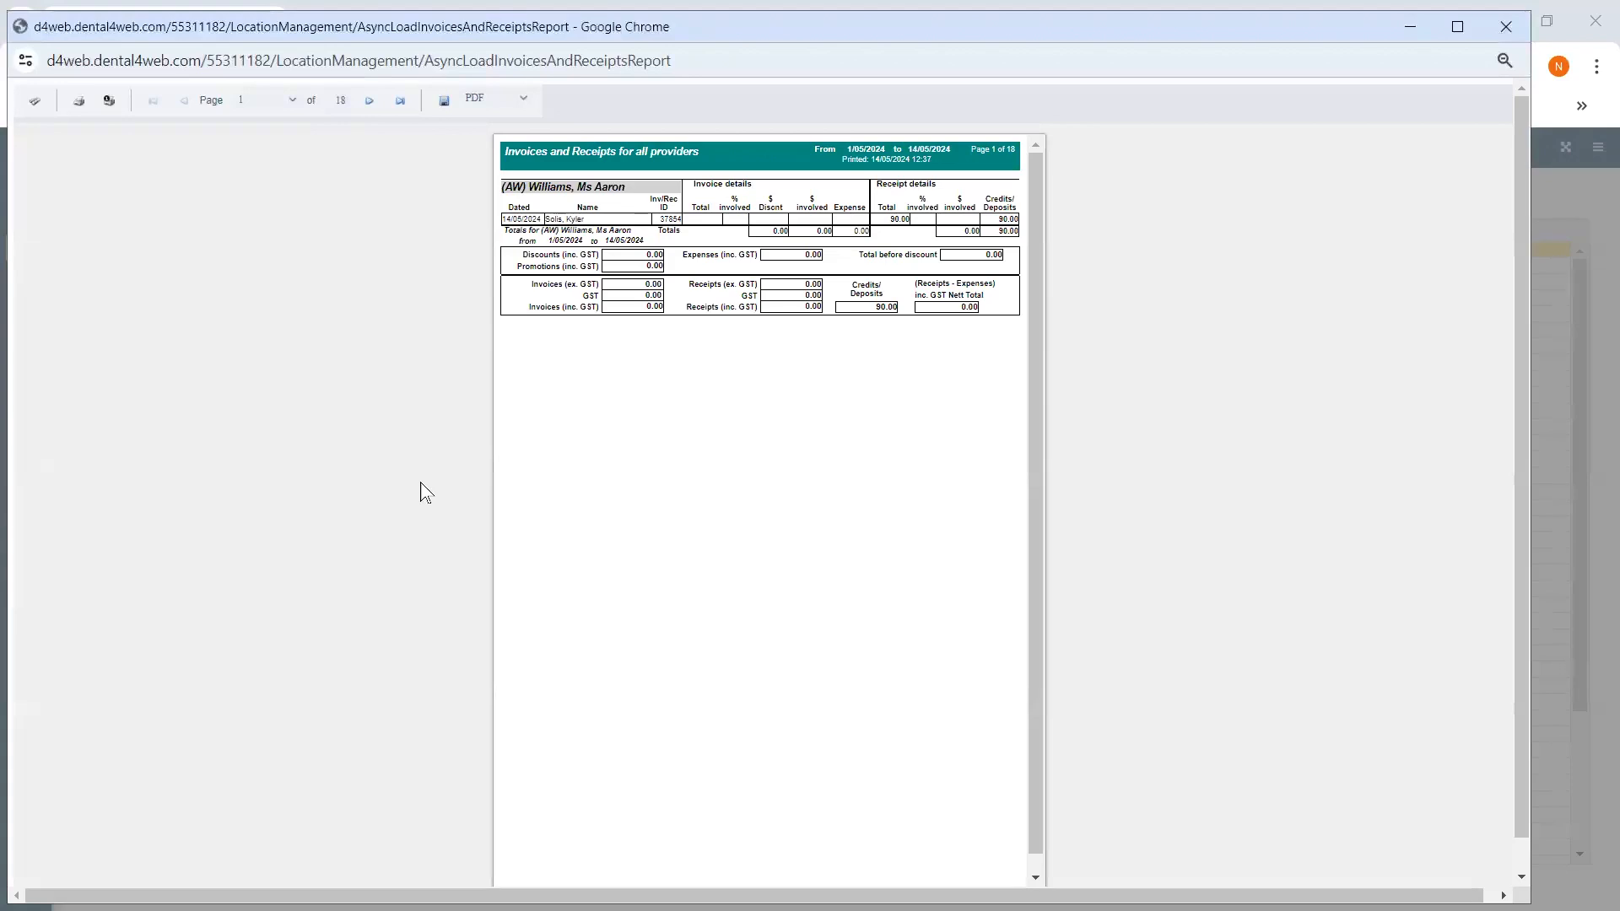
- Page through to page 18, showing totals of 97168.50 invoiced and 87875.30 received
{"action": "left_click", "coordinate": [369, 103]}
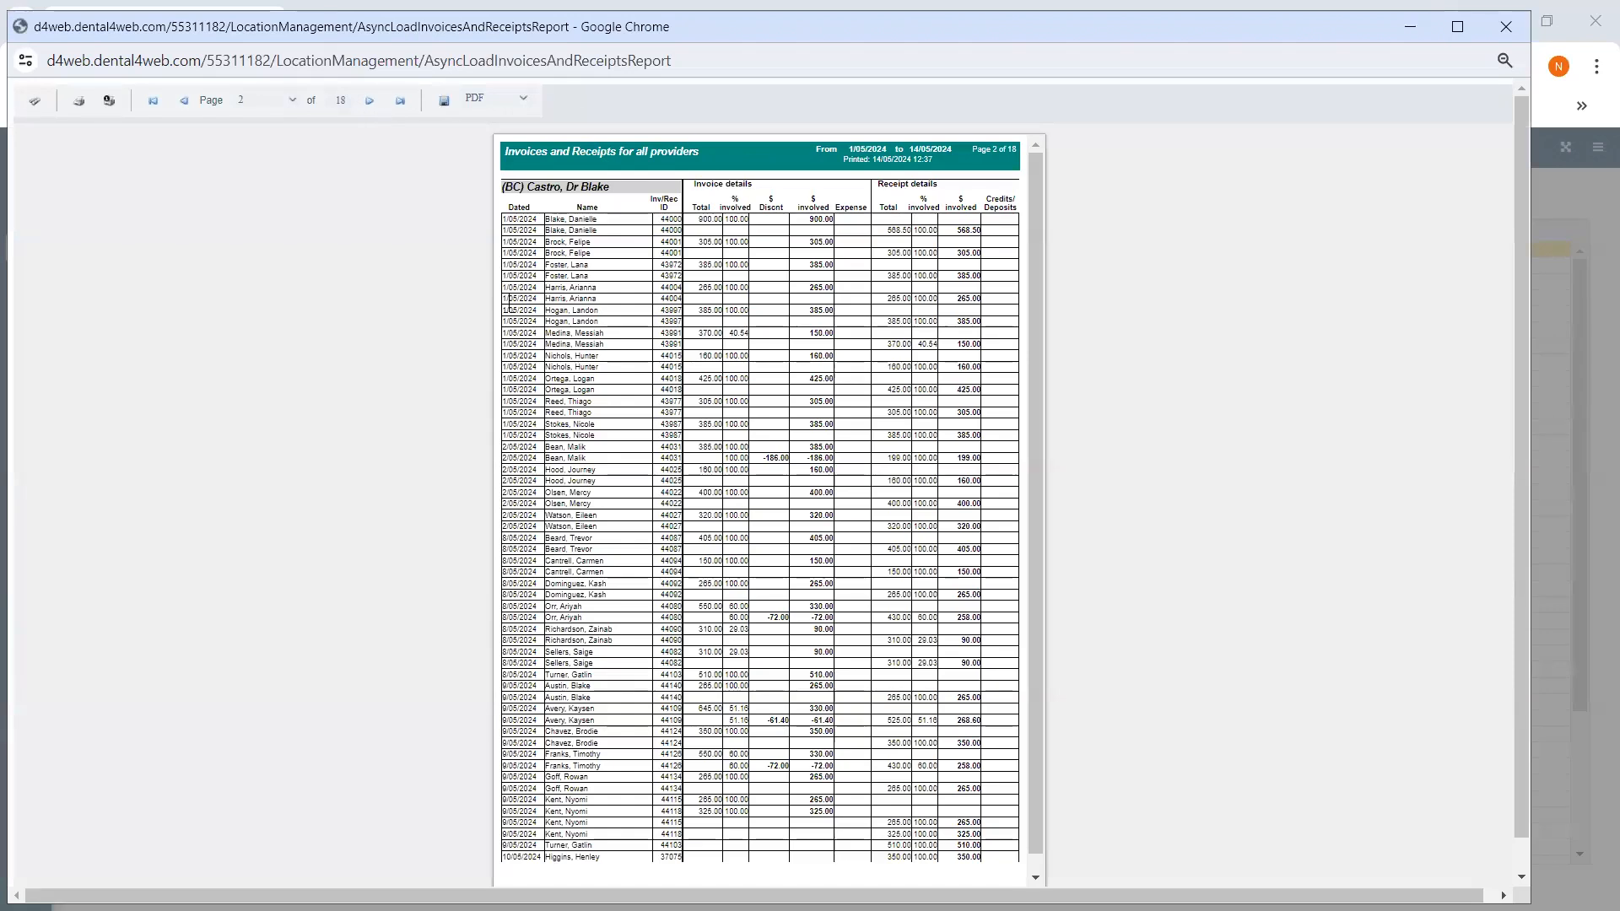
{"action": "scroll", "coordinate": [509, 304], "scroll_direction": "down", "scroll_amount": 1}
{"action": "left_click", "coordinate": [398, 102]}
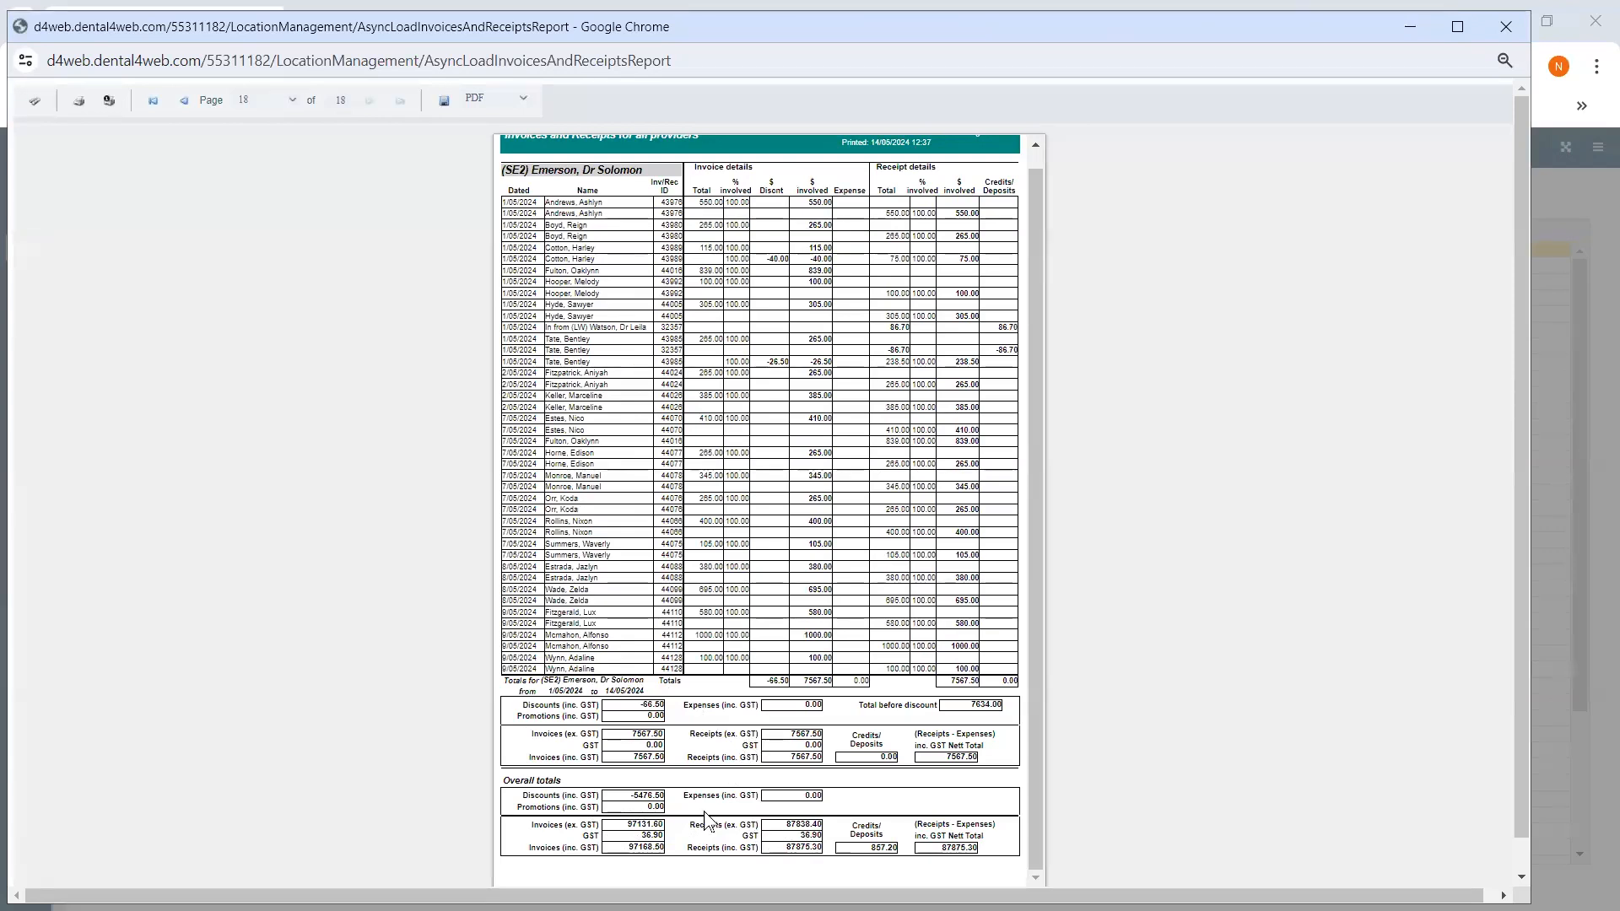
- Rerun the report with Show totals only, view its last page 15, and close it
{"action": "left_click", "coordinate": [1498, 23]}
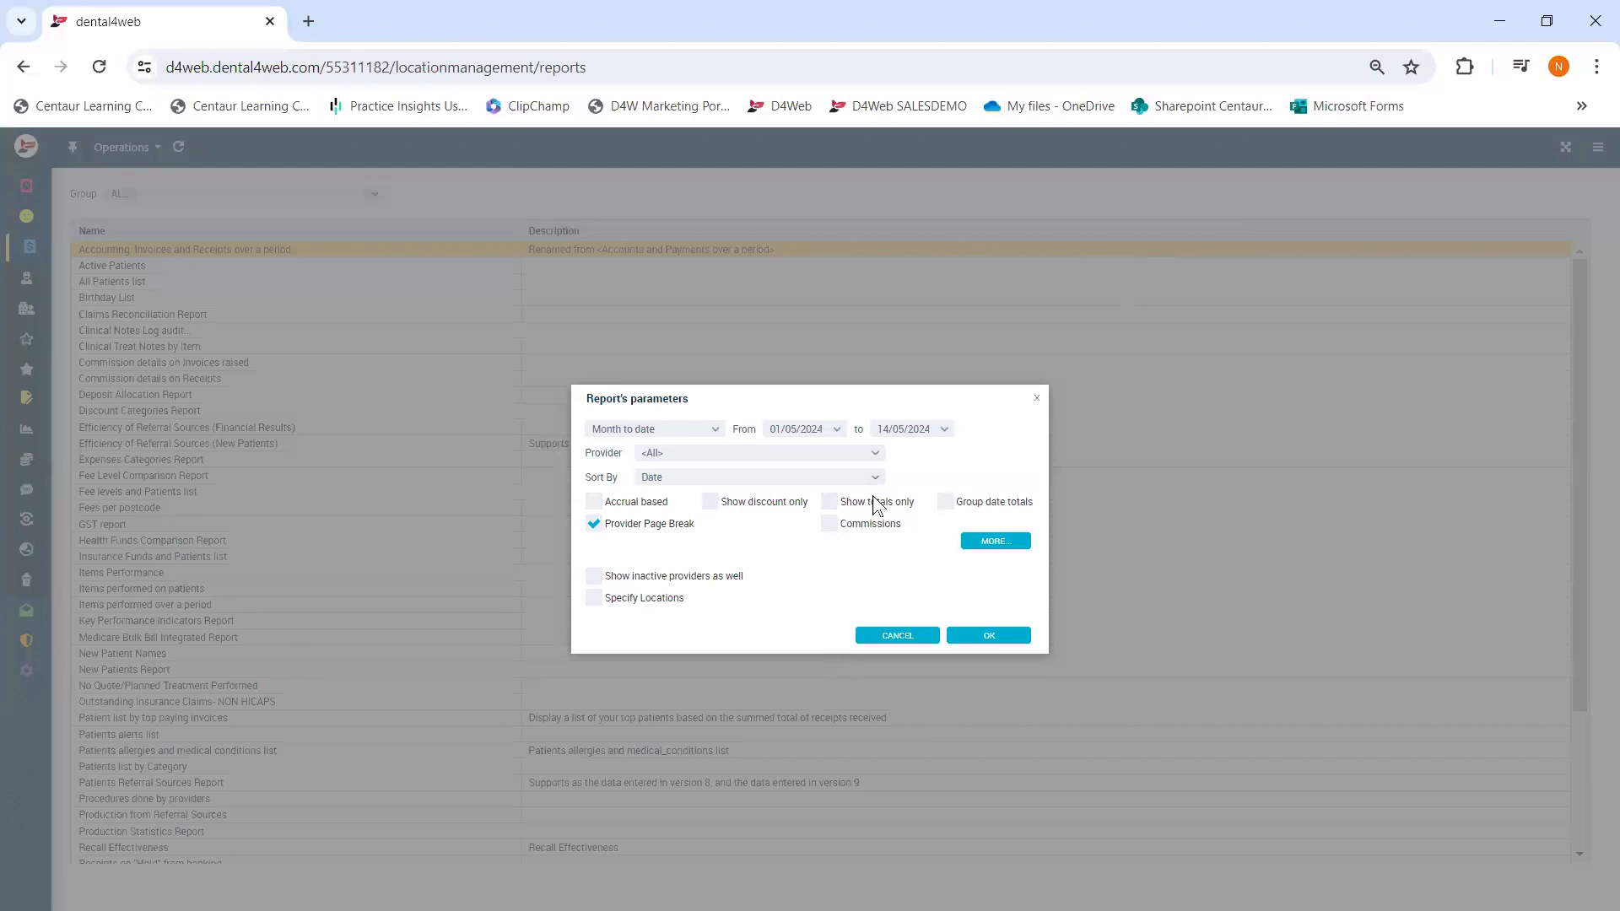
{"action": "left_click", "coordinate": [830, 502]}
{"action": "left_click", "coordinate": [986, 639]}
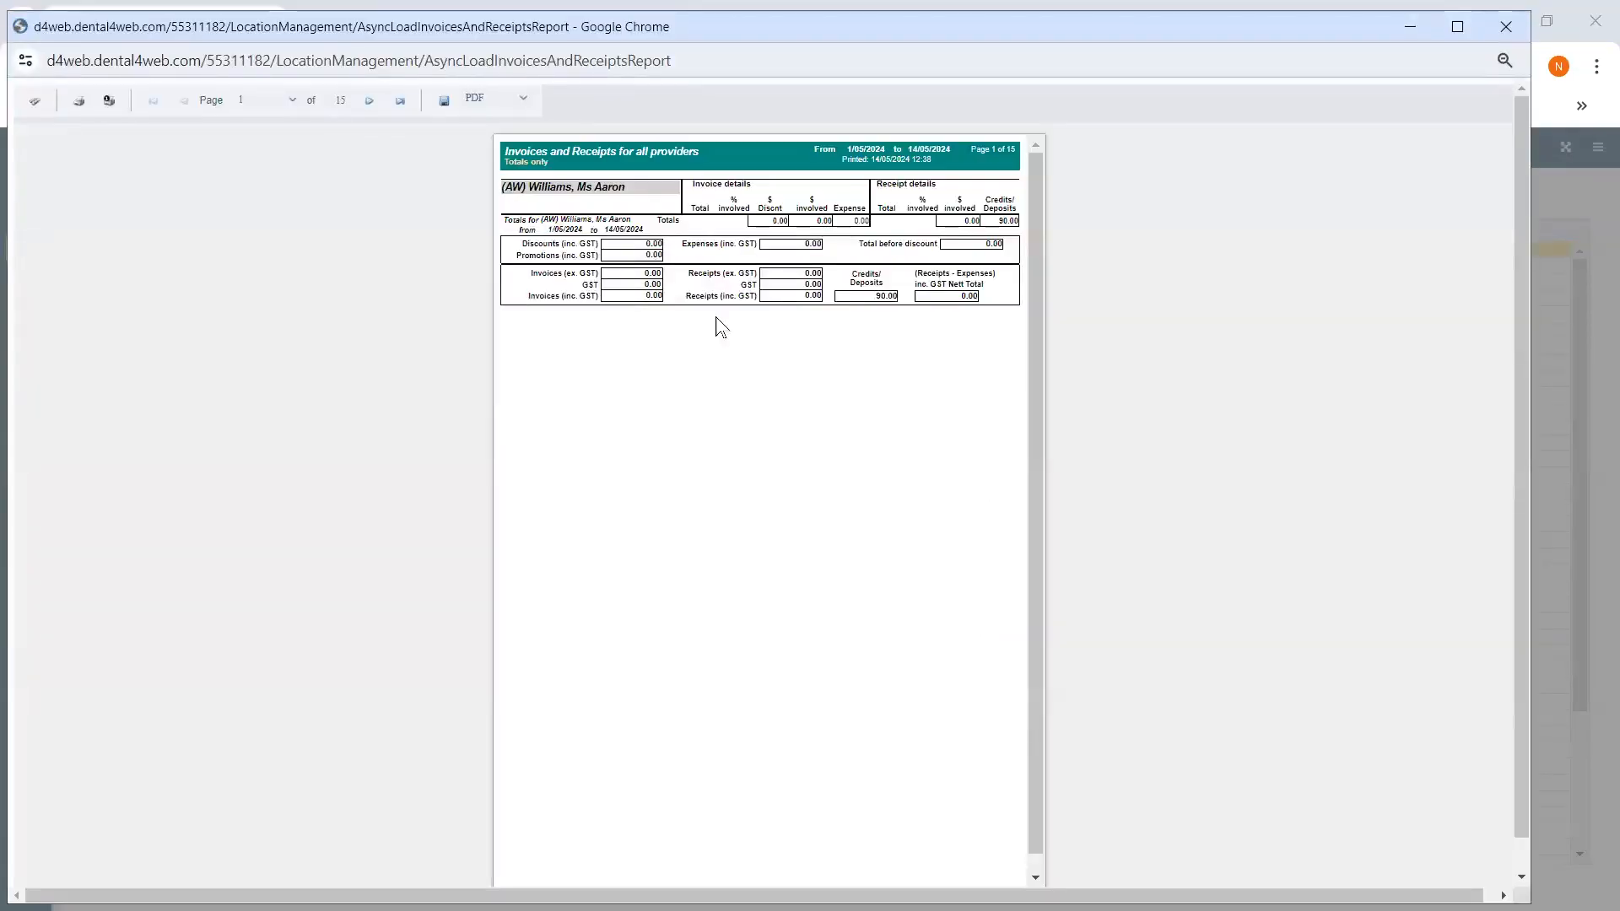
{"action": "left_click", "coordinate": [400, 100]}
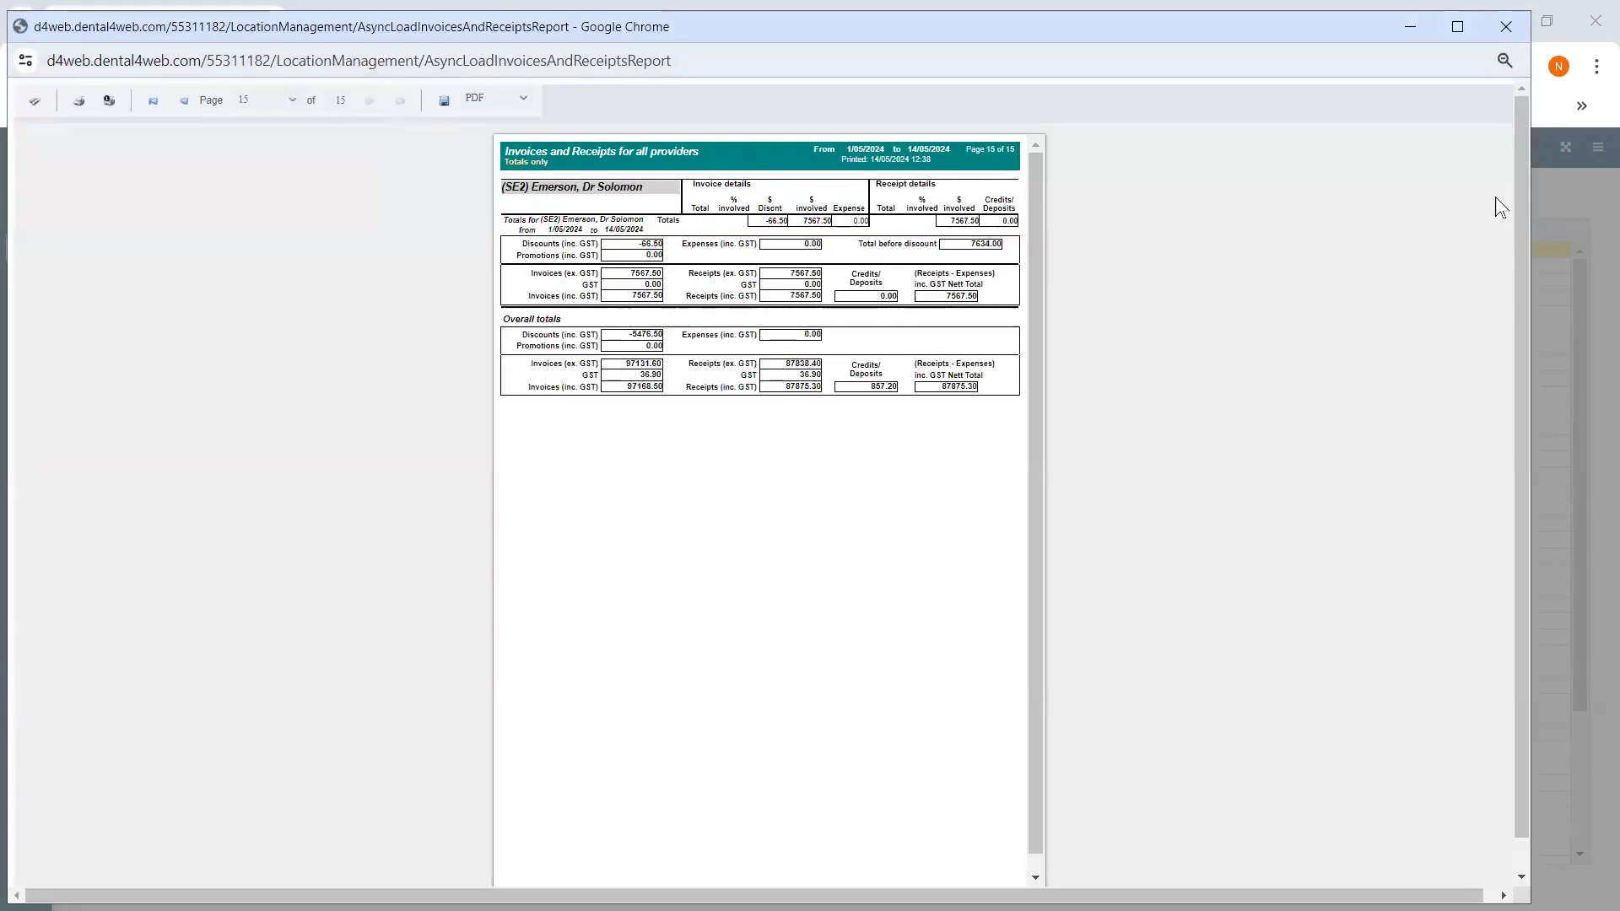
{"action": "key", "text": "ctrl+w"}
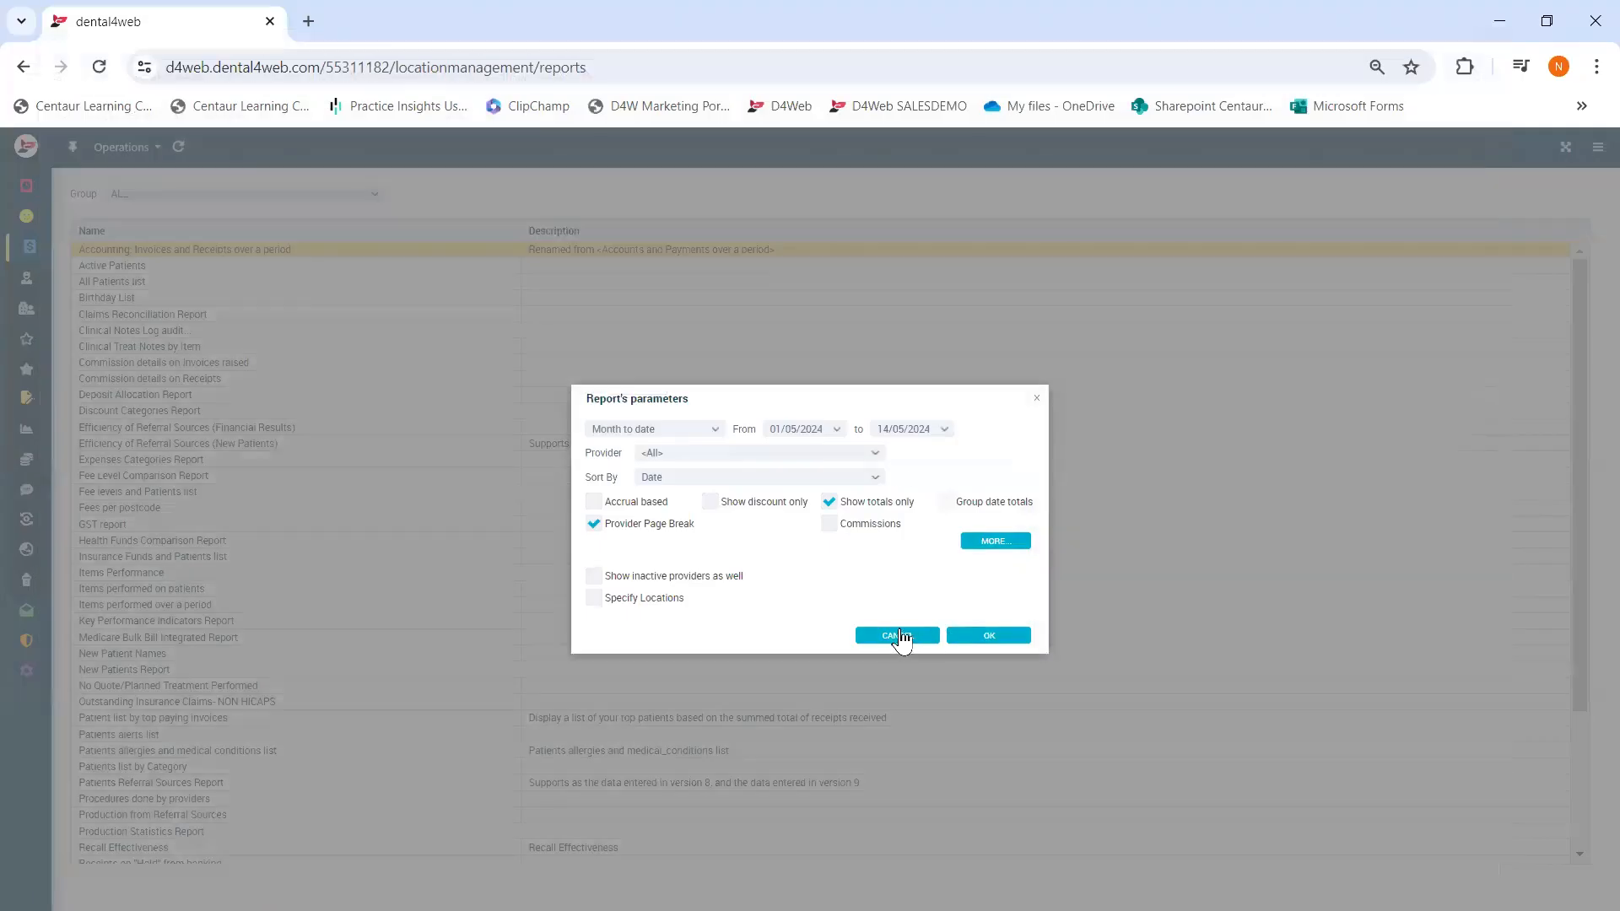
- Dismiss the report settings and select Total Receipts with providers at the list's end
{"action": "left_click", "coordinate": [908, 632]}
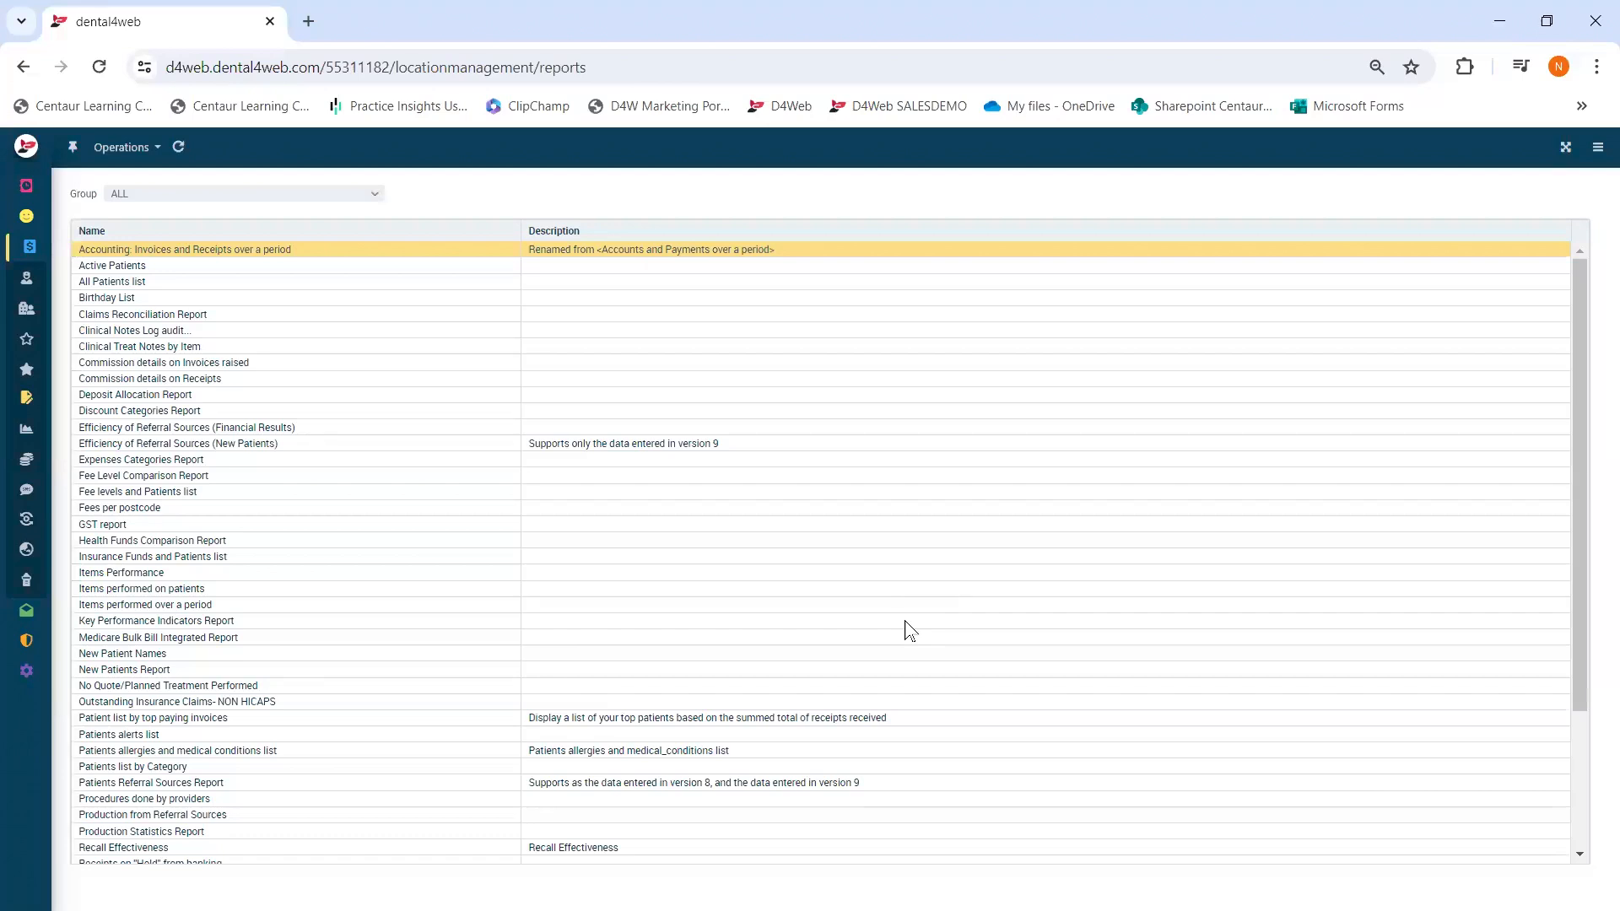
{"action": "scroll", "coordinate": [341, 460], "scroll_direction": "down", "scroll_amount": 3}
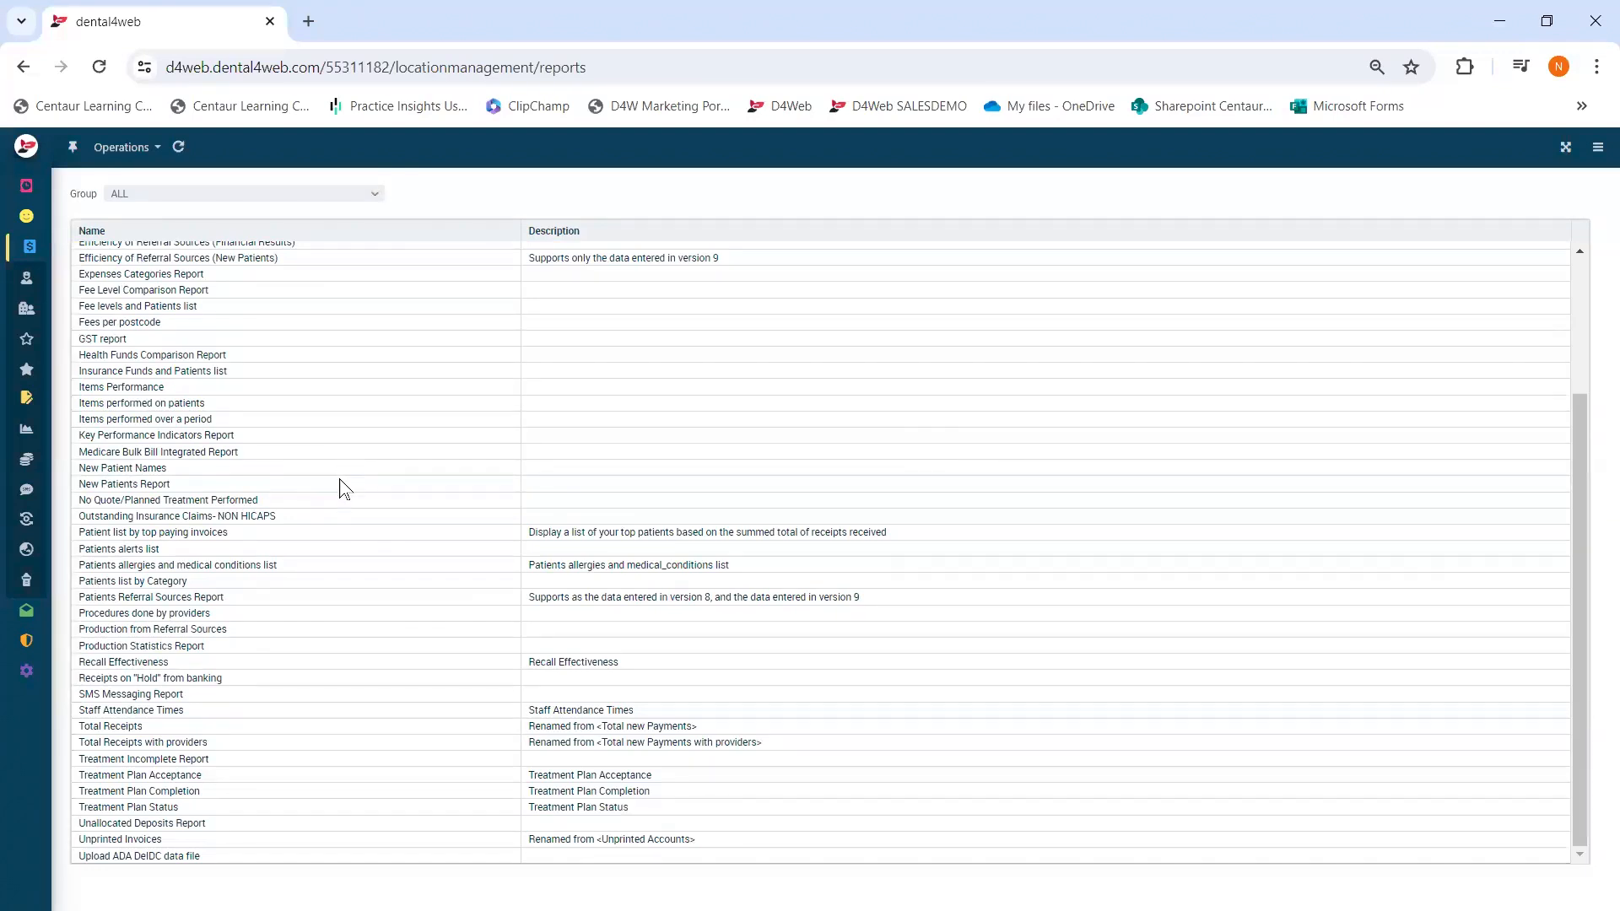
{"action": "left_click", "coordinate": [187, 722]}
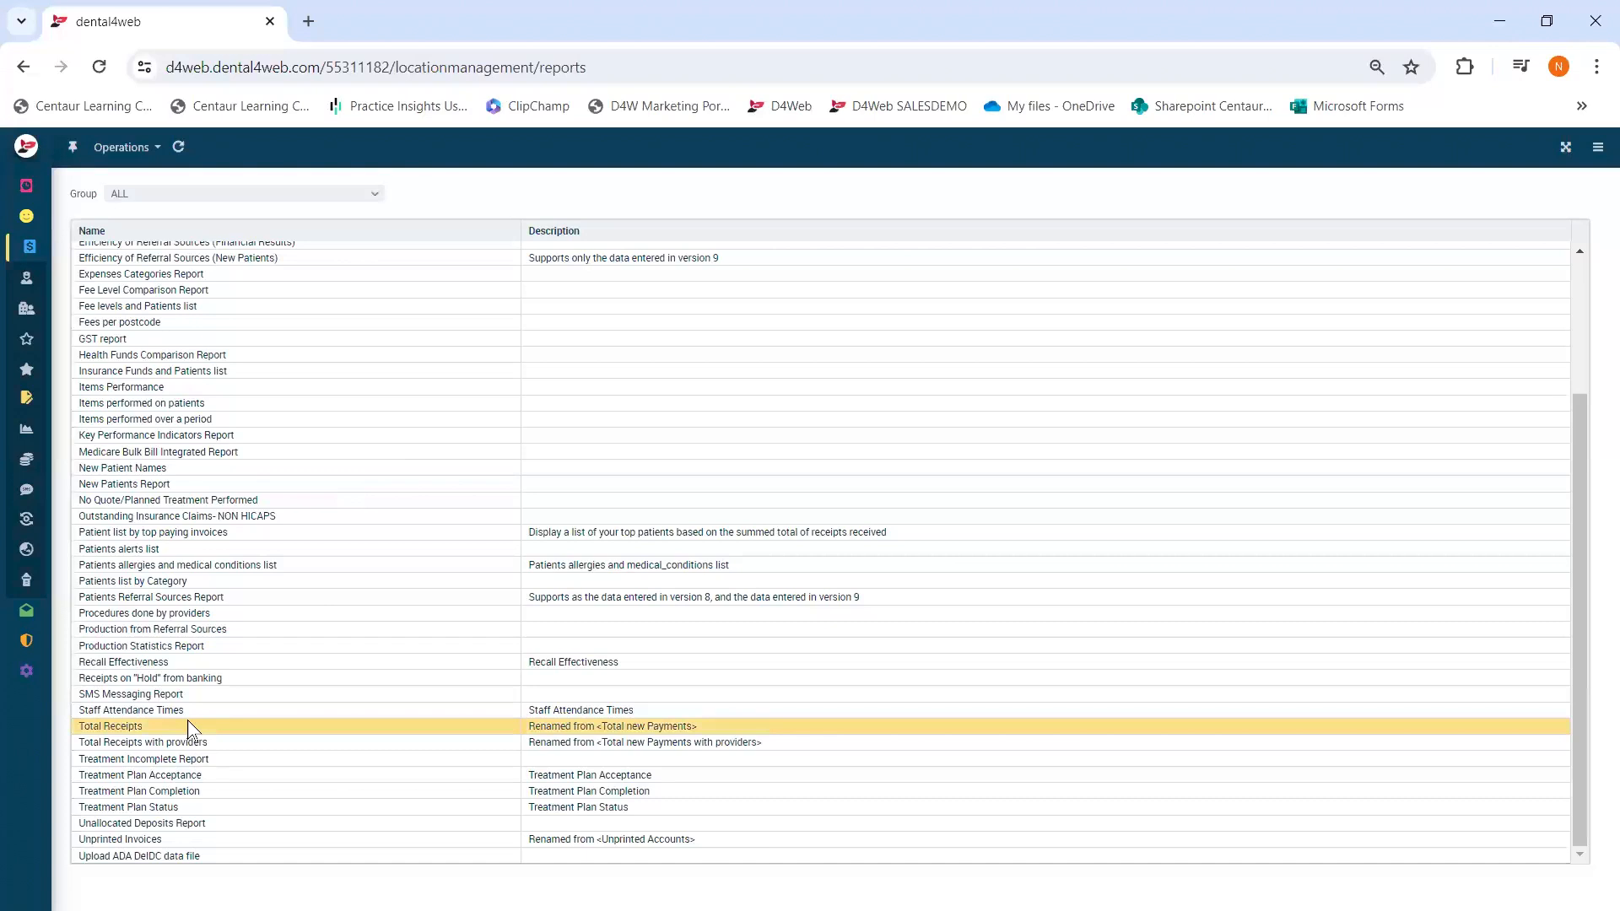
{"action": "left_click", "coordinate": [192, 742]}
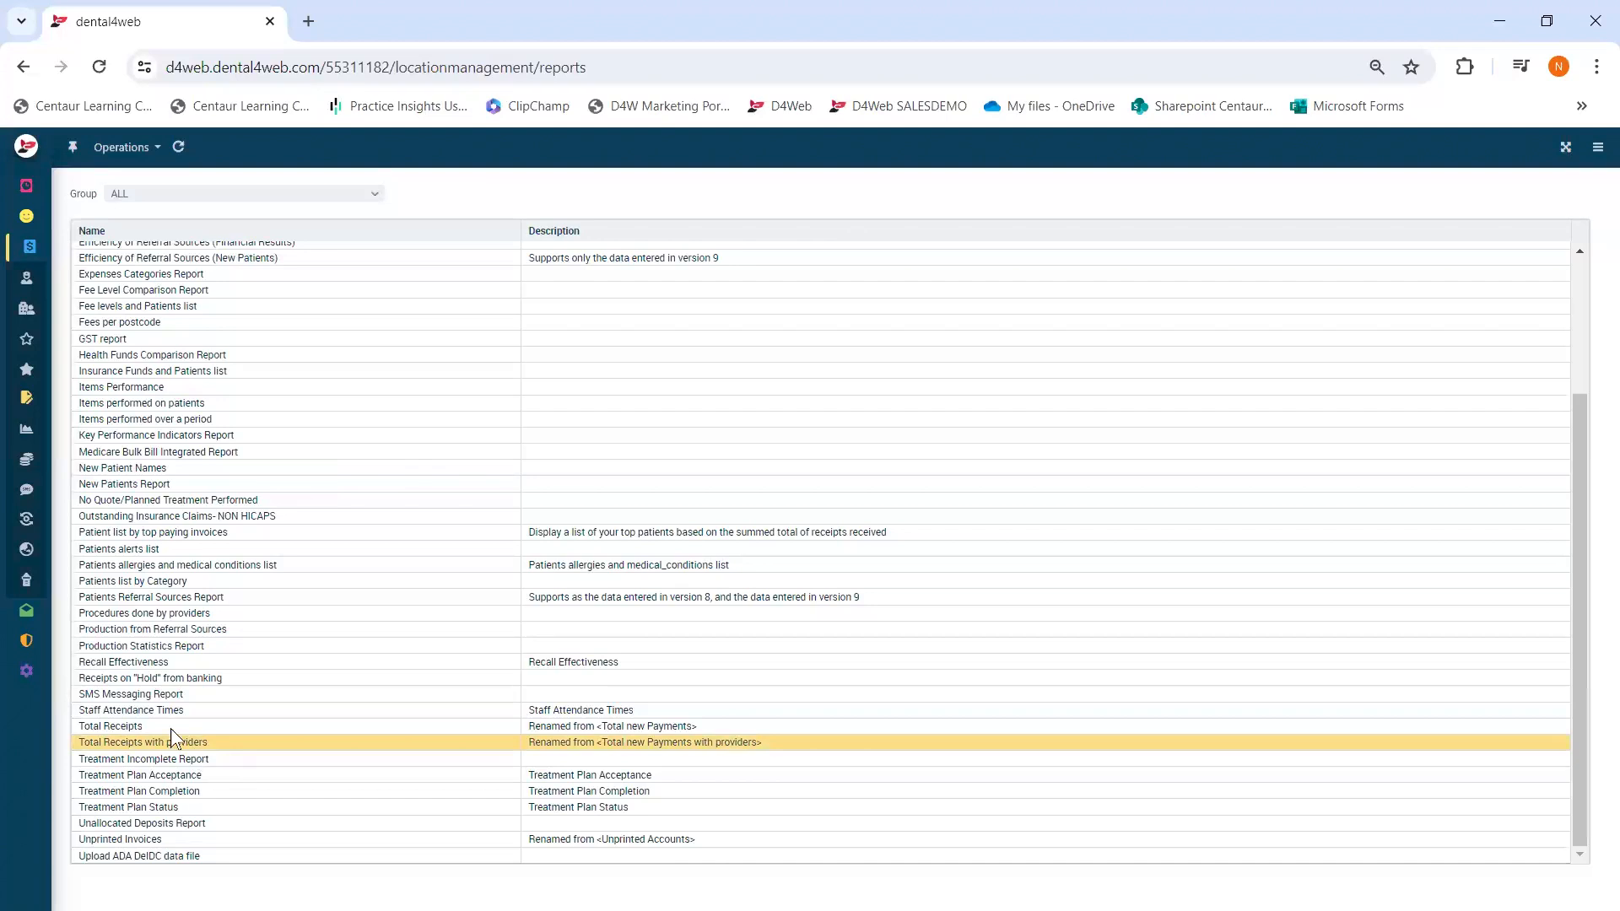
{"action": "left_click", "coordinate": [163, 728]}
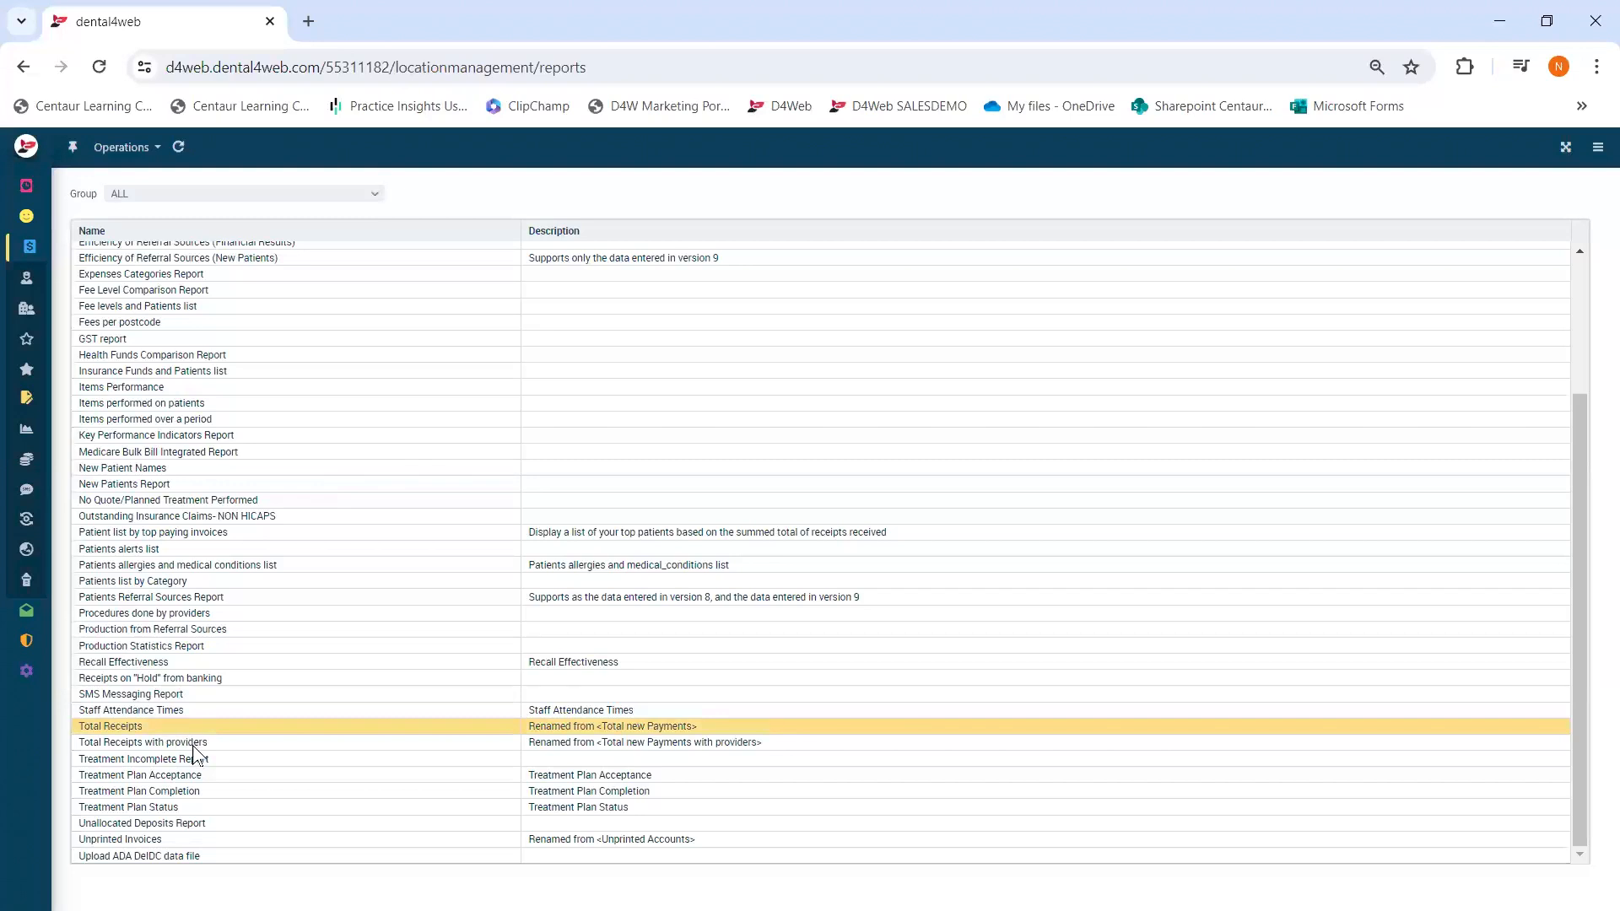
{"action": "left_click", "coordinate": [200, 746]}
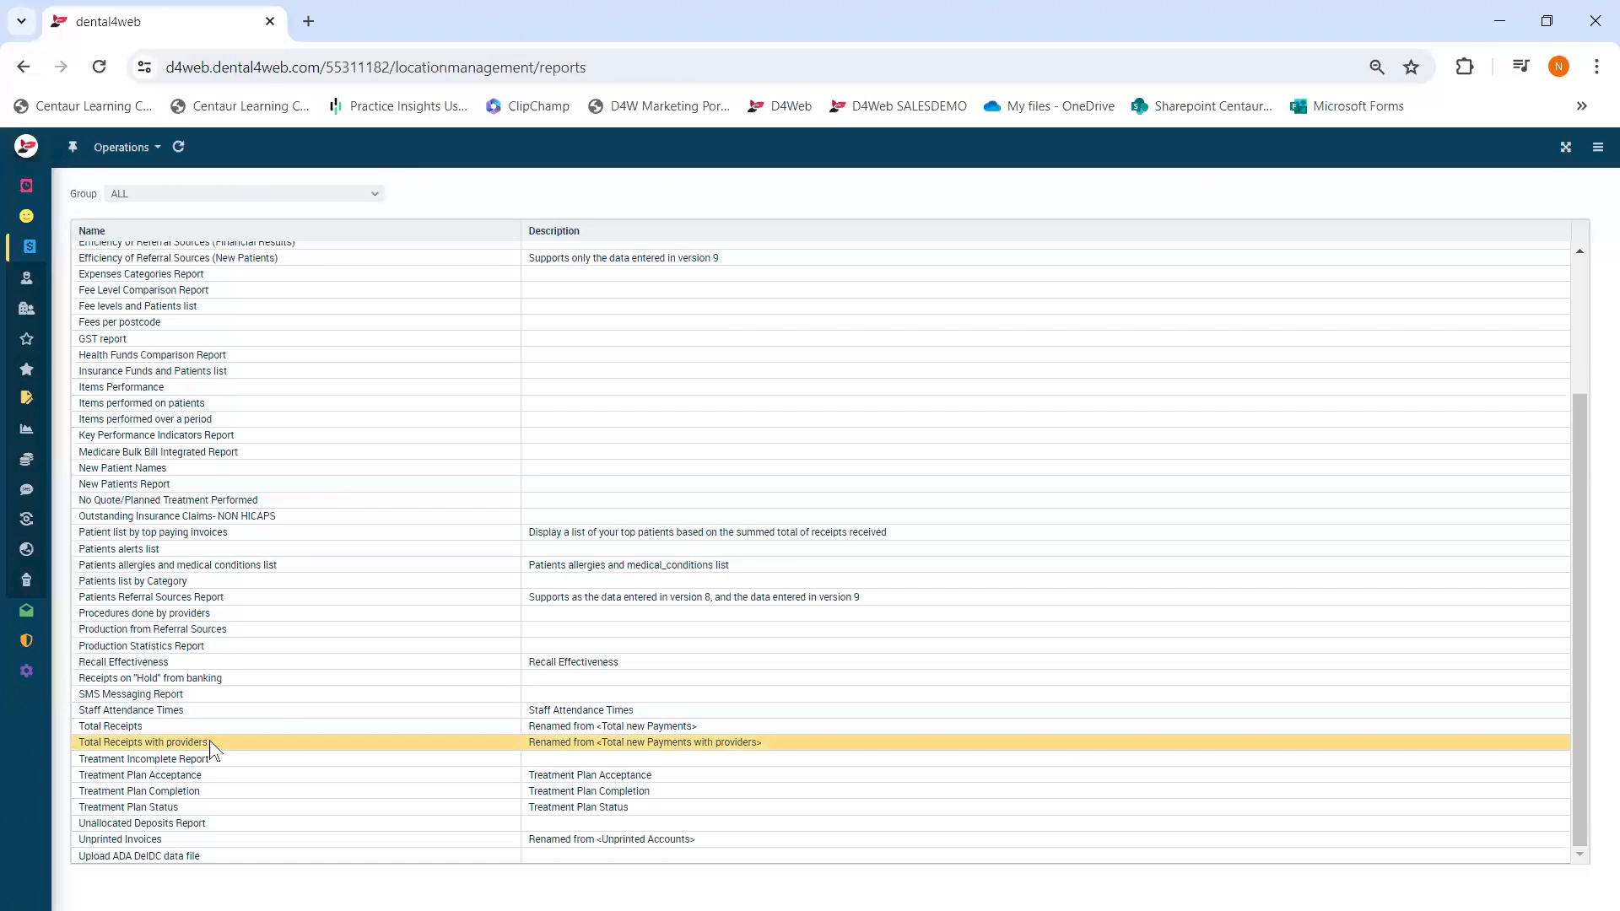
- Run Total Receipts with providers for Month to date, 01/05/2024–14/05/2024, all providers
{"action": "double_click", "coordinate": [211, 744]}
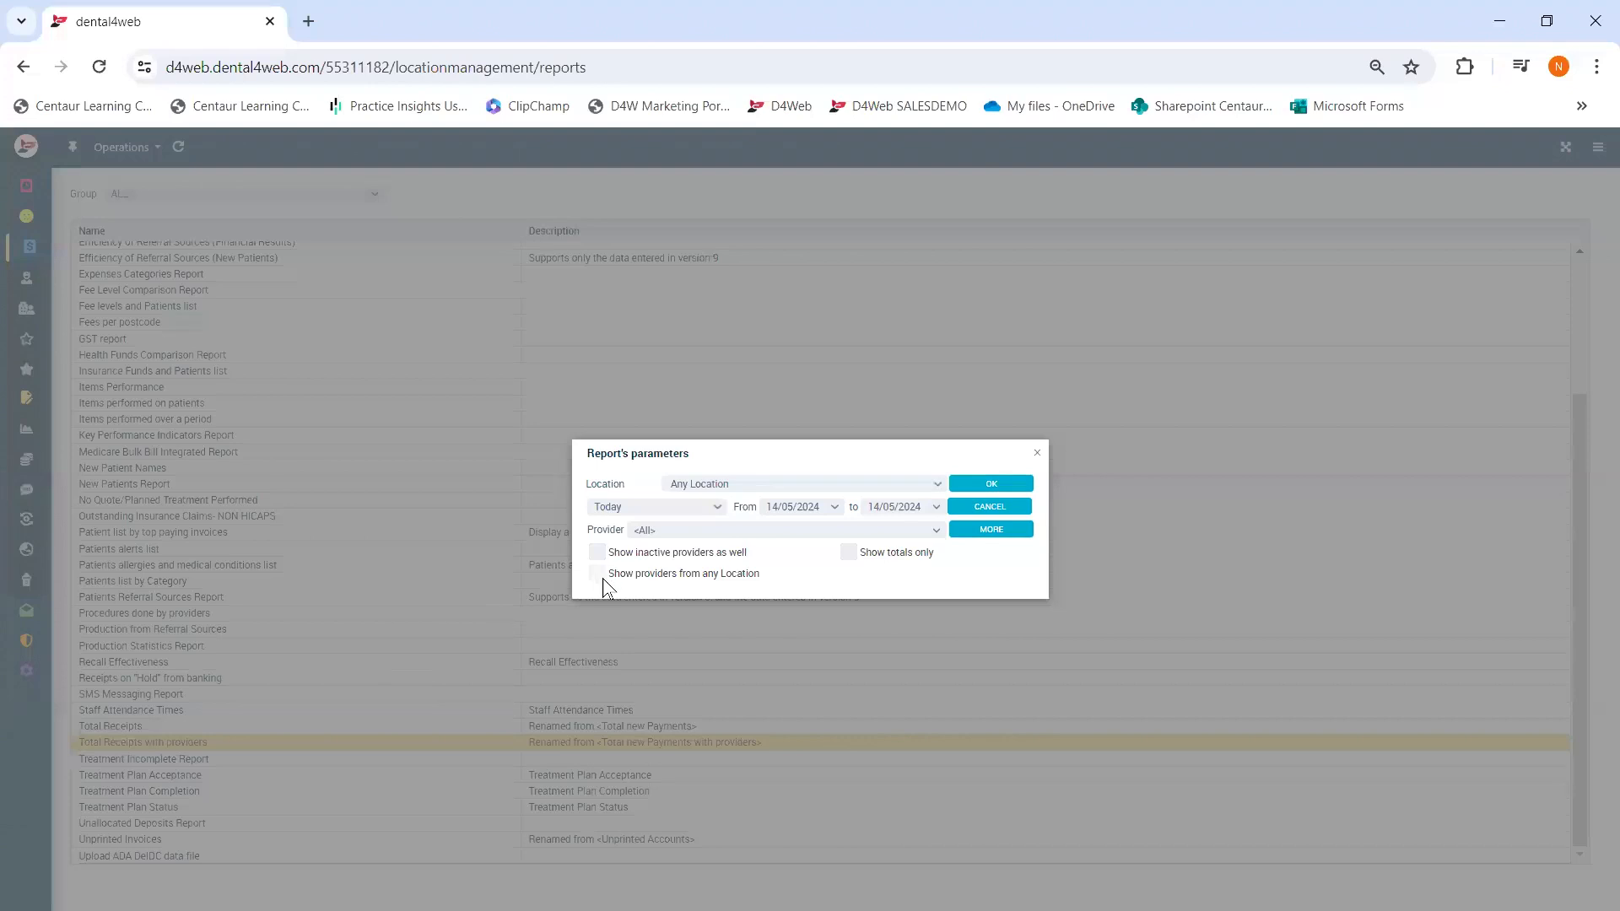
{"action": "left_click", "coordinate": [666, 530]}
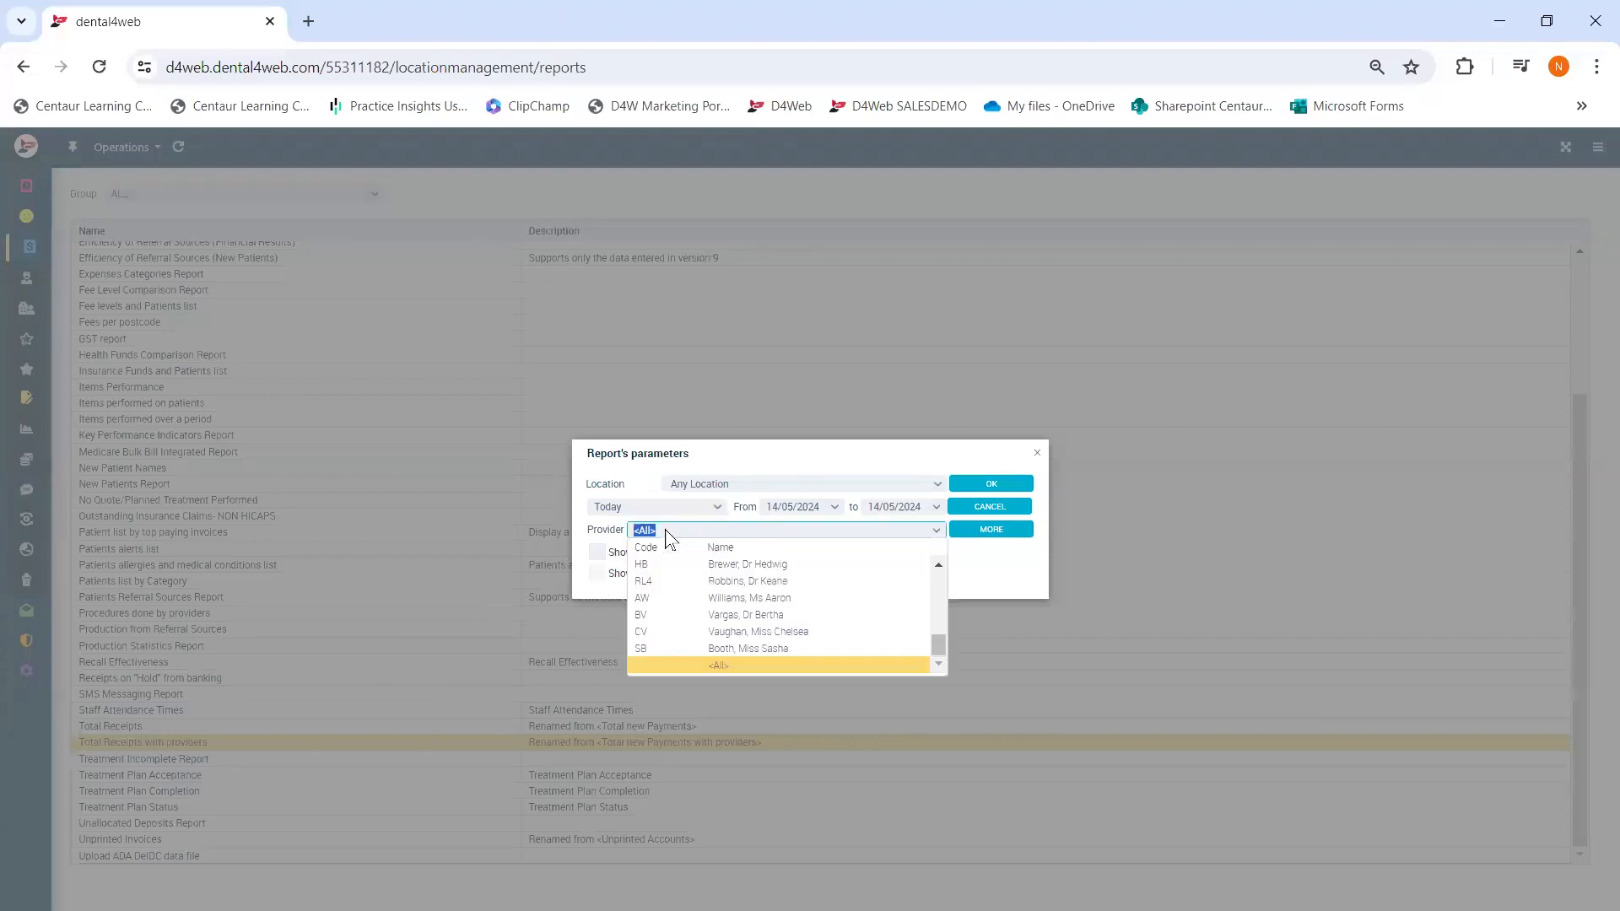
{"action": "left_click", "coordinate": [744, 461]}
{"action": "left_click", "coordinate": [715, 510]}
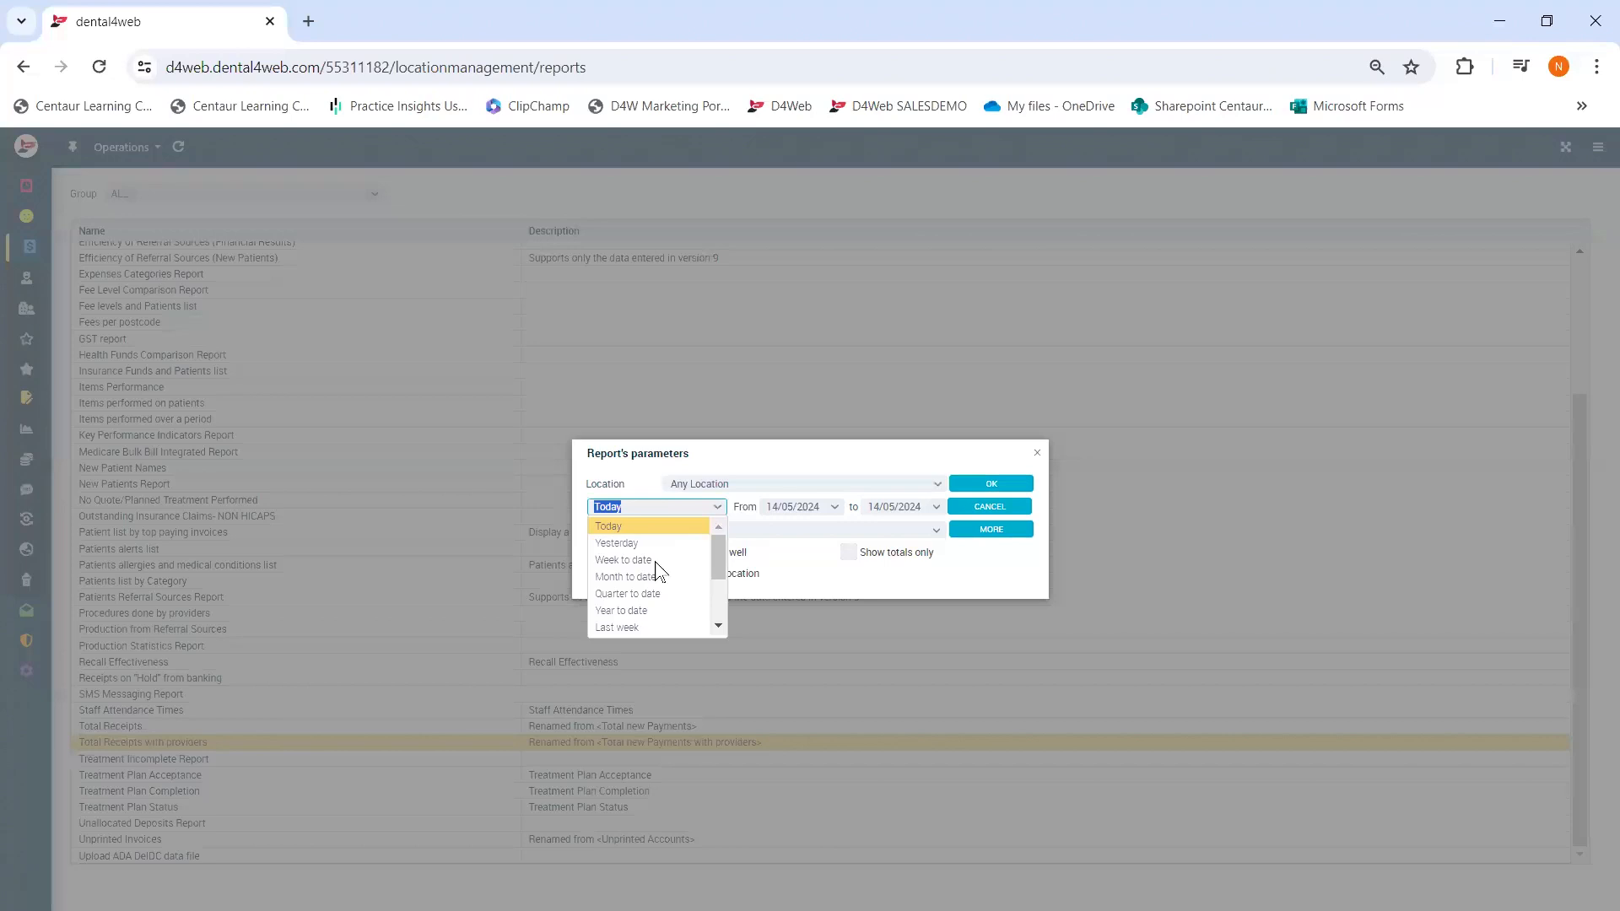
{"action": "left_click", "coordinate": [632, 580]}
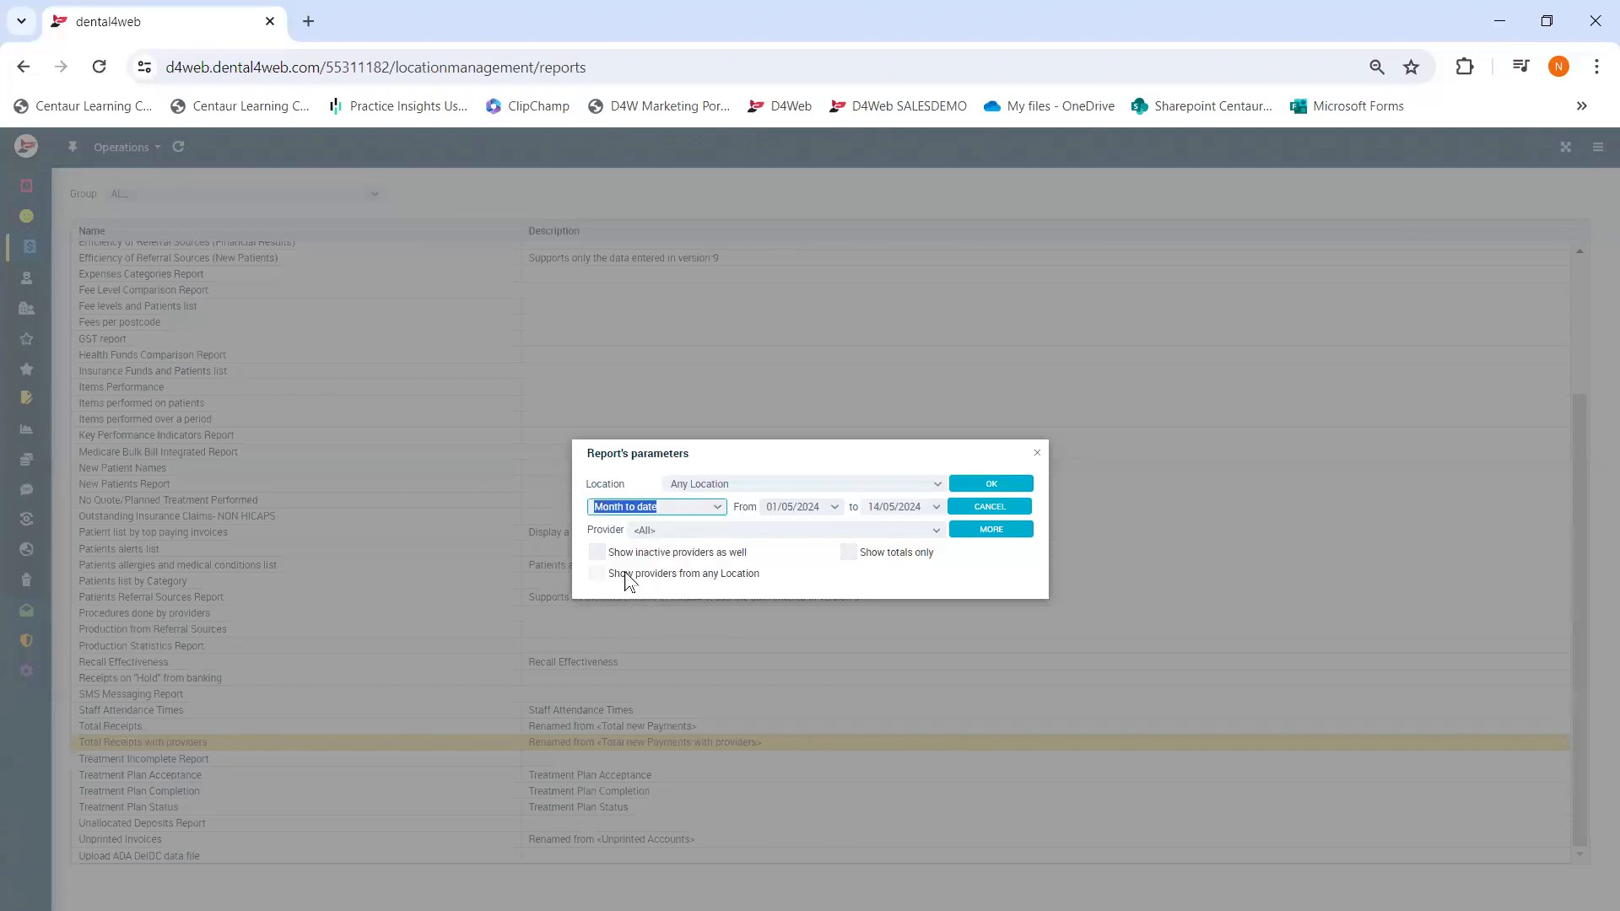
{"action": "left_click", "coordinate": [995, 484]}
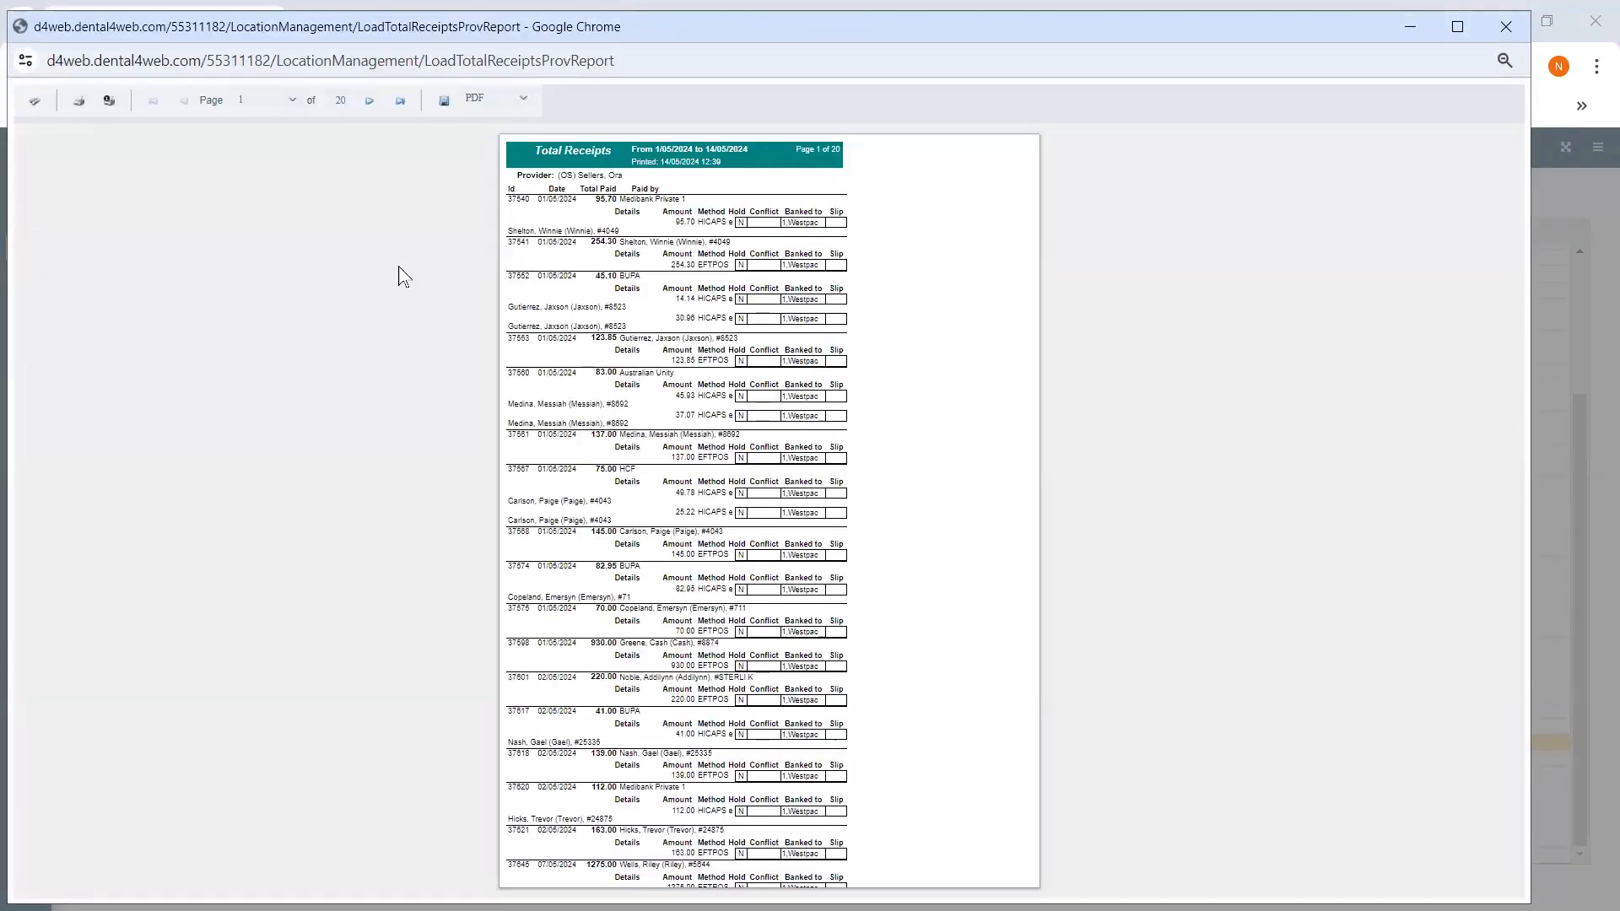
- Check the last page's overall total of 88732.50, then close the report and its settings
{"action": "left_click", "coordinate": [401, 102]}
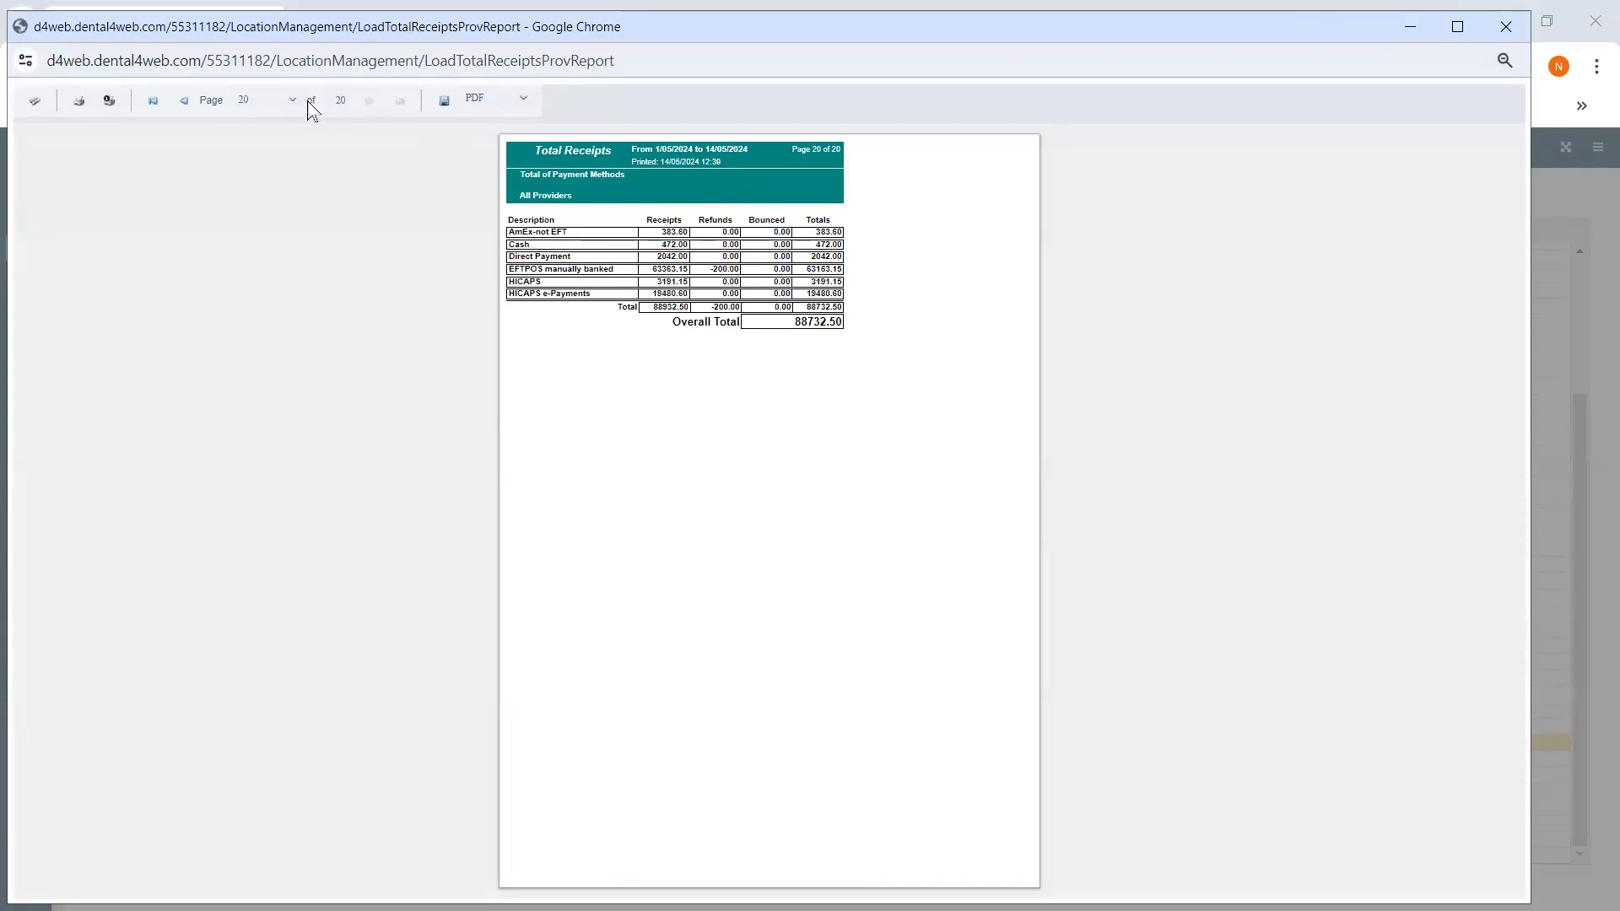
{"action": "left_click", "coordinate": [338, 102]}
{"action": "left_click", "coordinate": [1505, 27]}
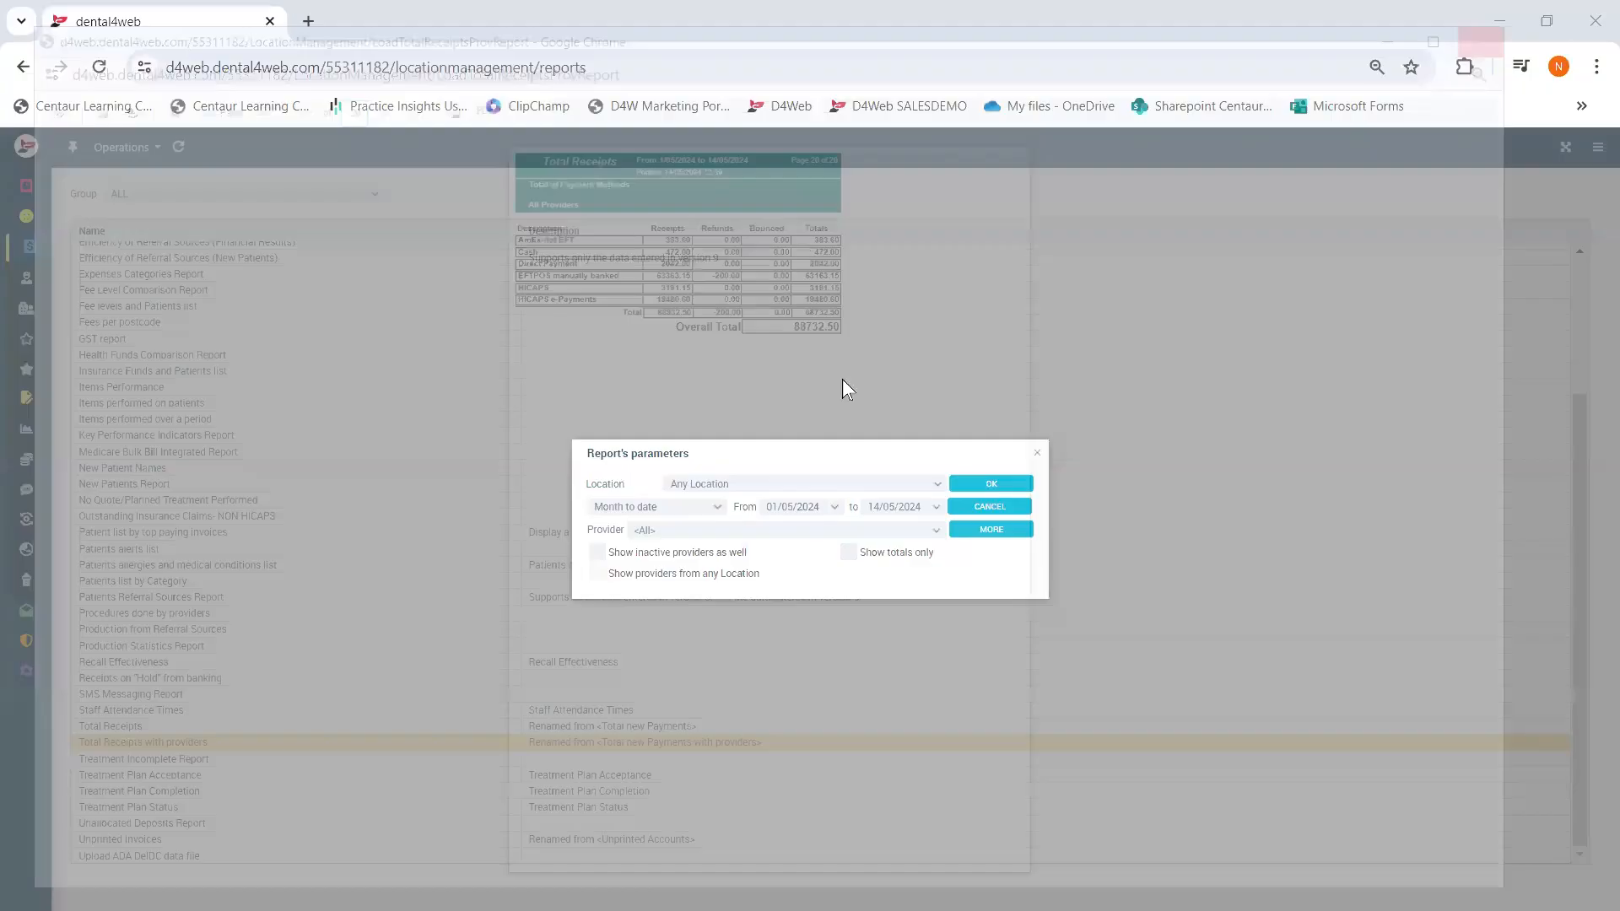
{"action": "left_click", "coordinate": [1037, 454]}
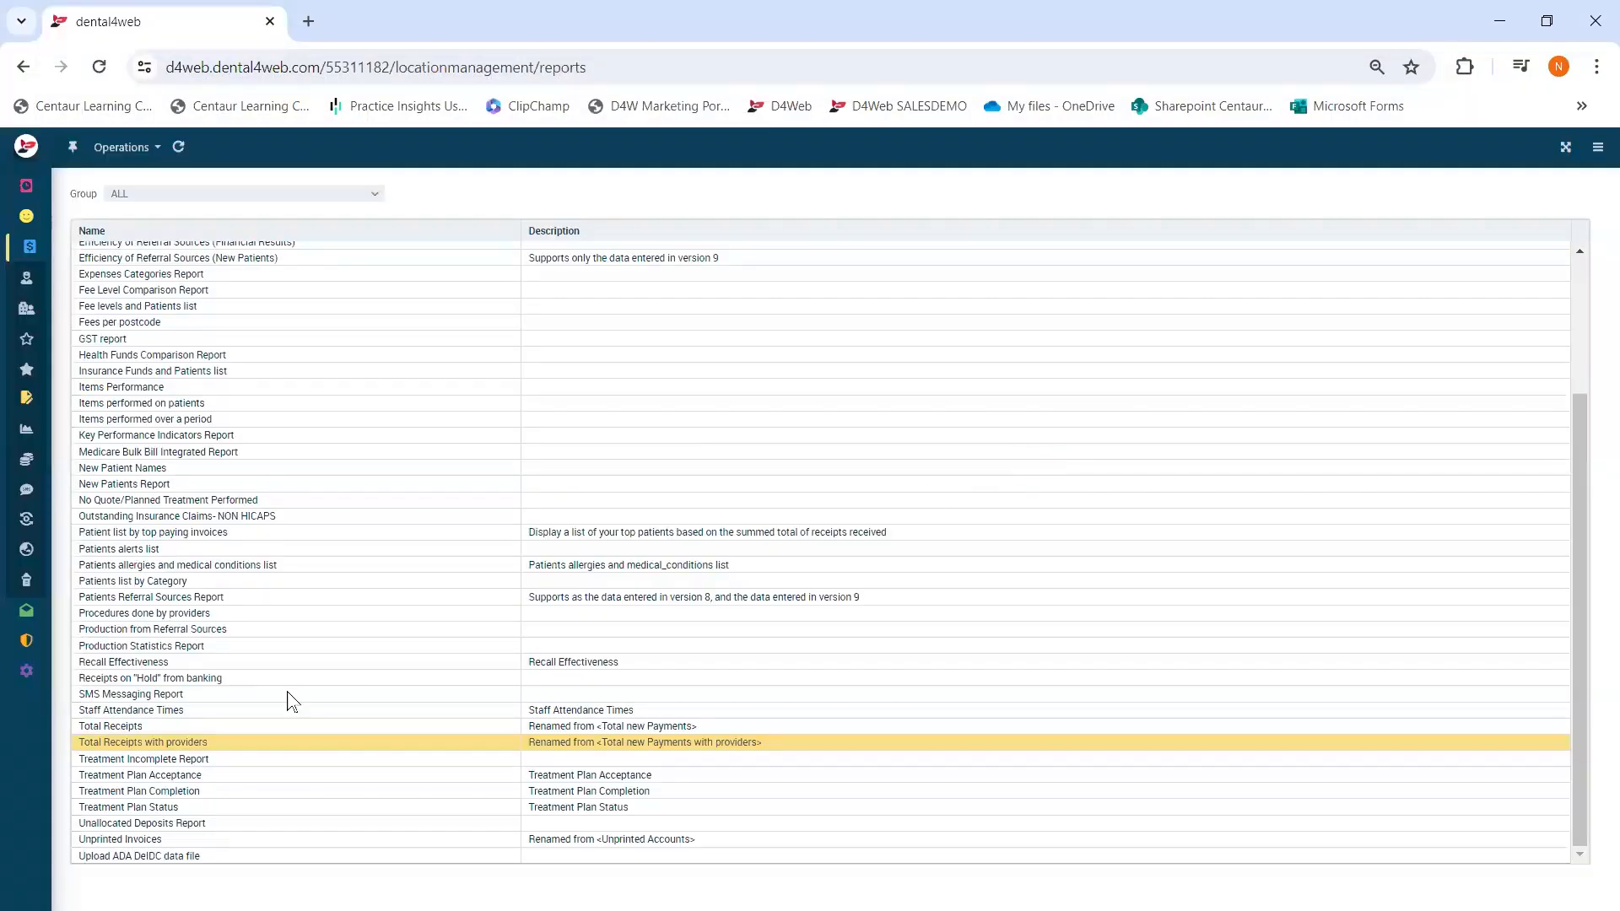
- Select the Unprinted Invoices report in the reports list
{"action": "left_click", "coordinate": [165, 840]}
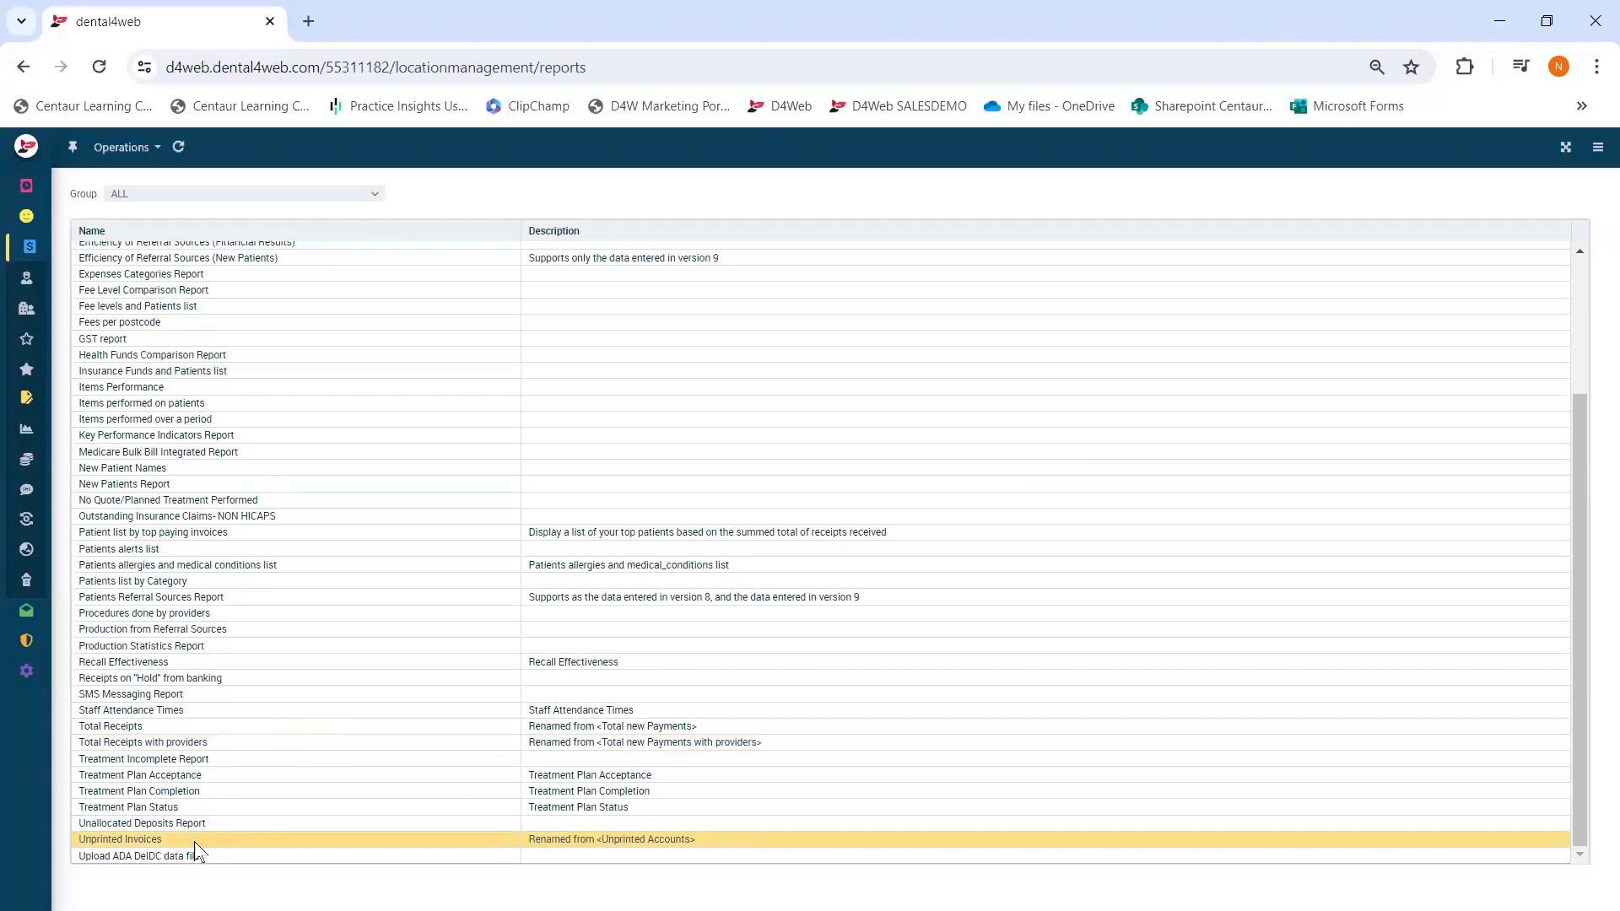
{"action": "double_click", "coordinate": [167, 840]}
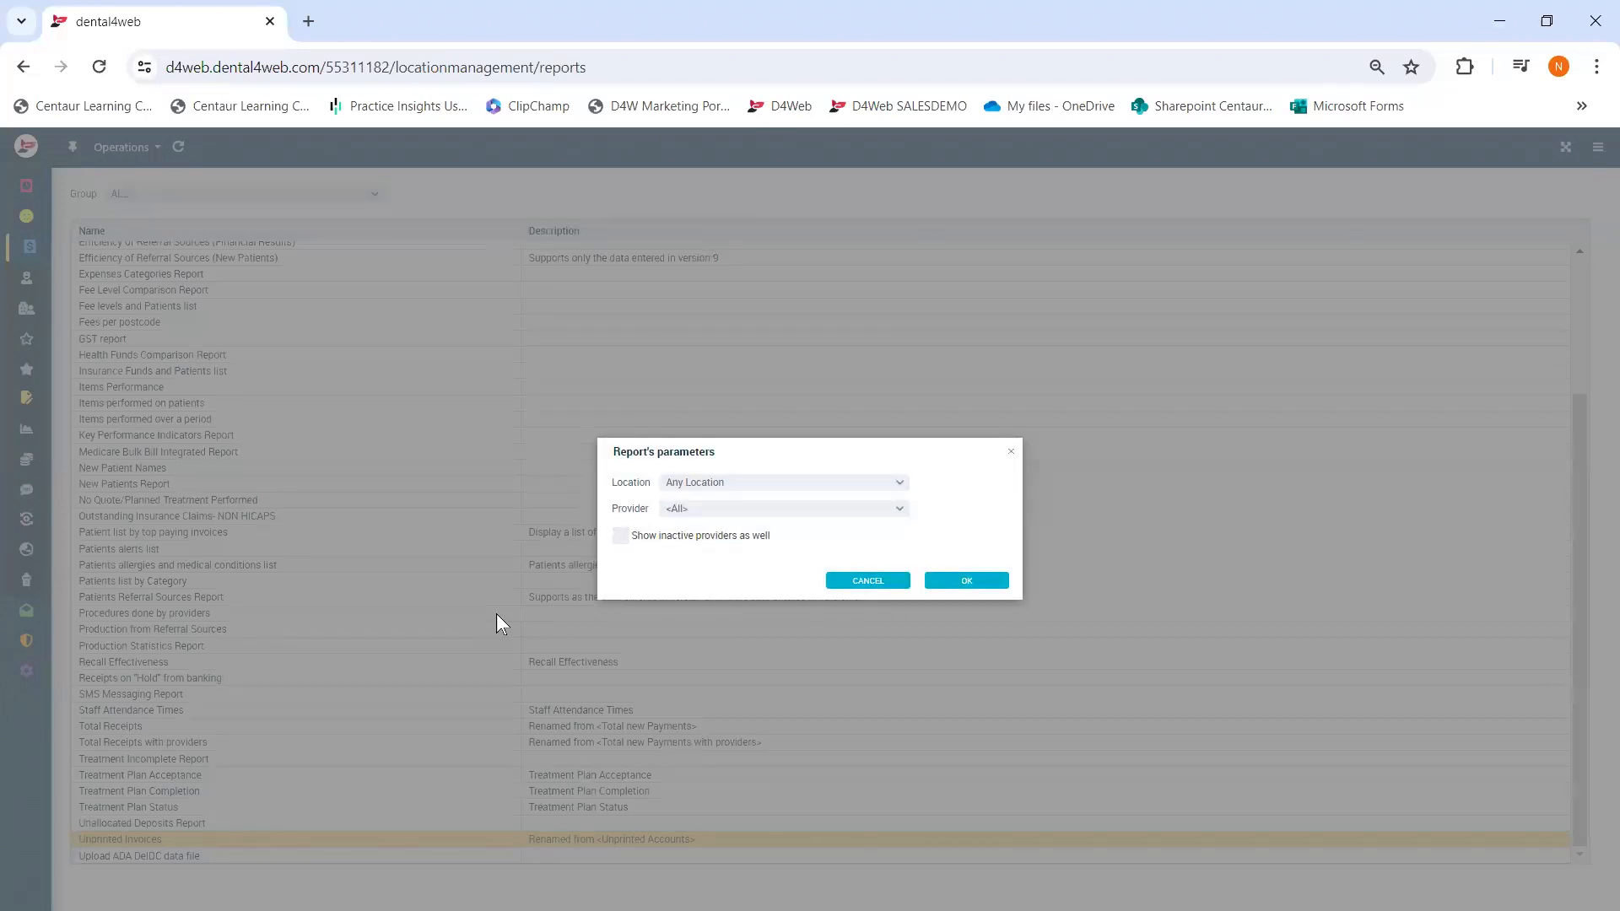
{"action": "left_click", "coordinate": [900, 511]}
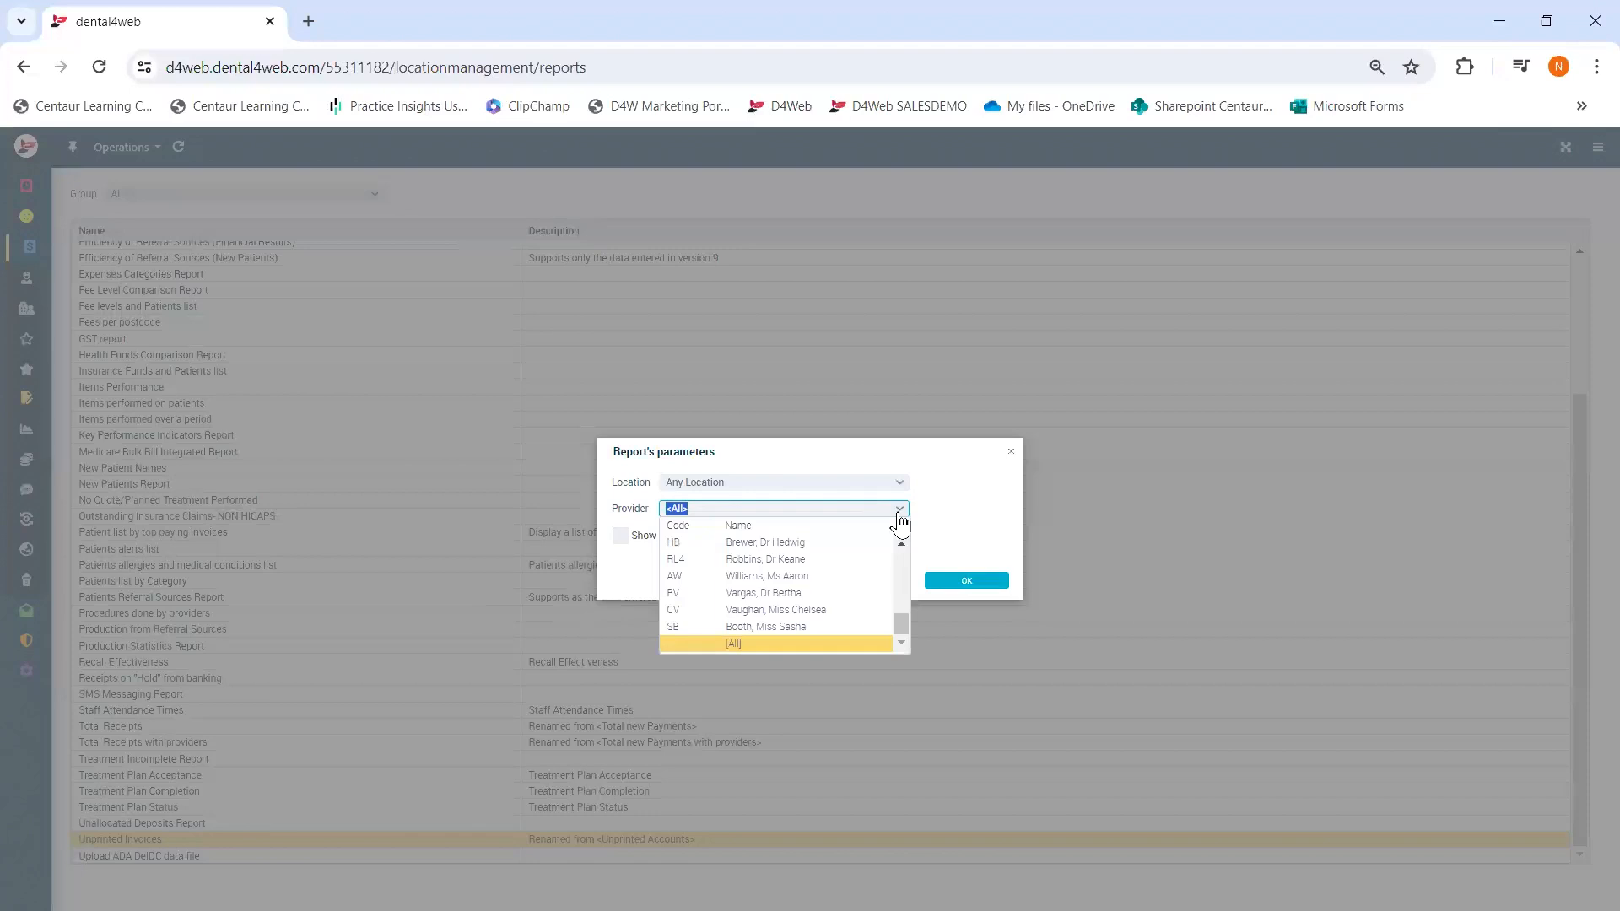
{"action": "left_click", "coordinate": [899, 513]}
{"action": "left_click", "coordinate": [970, 582]}
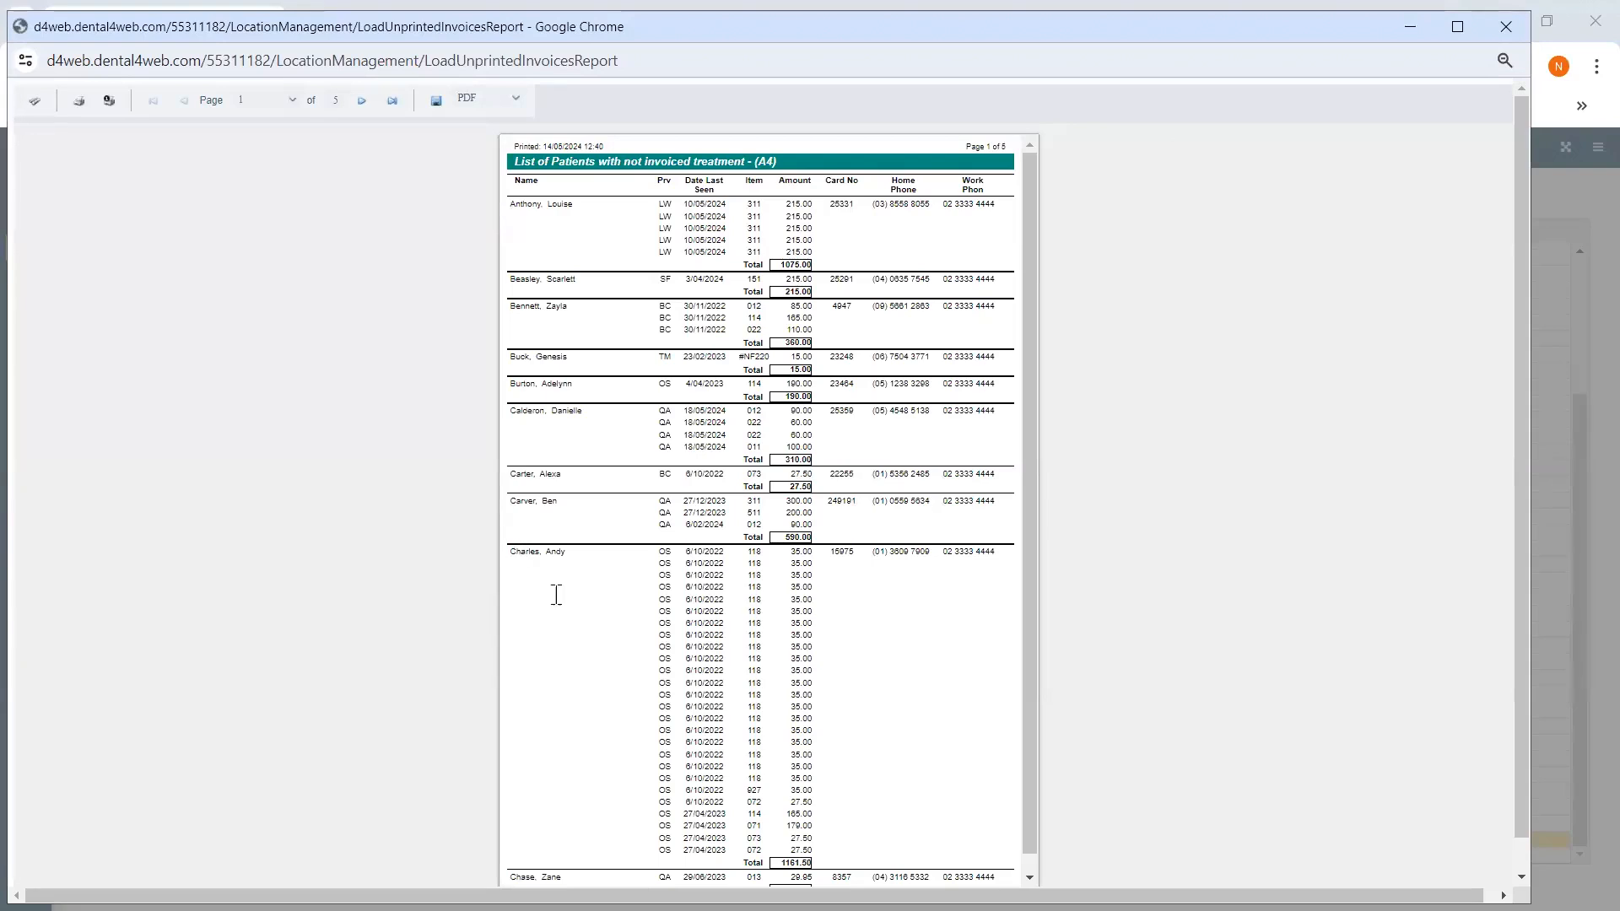
{"action": "left_click", "coordinate": [1508, 23]}
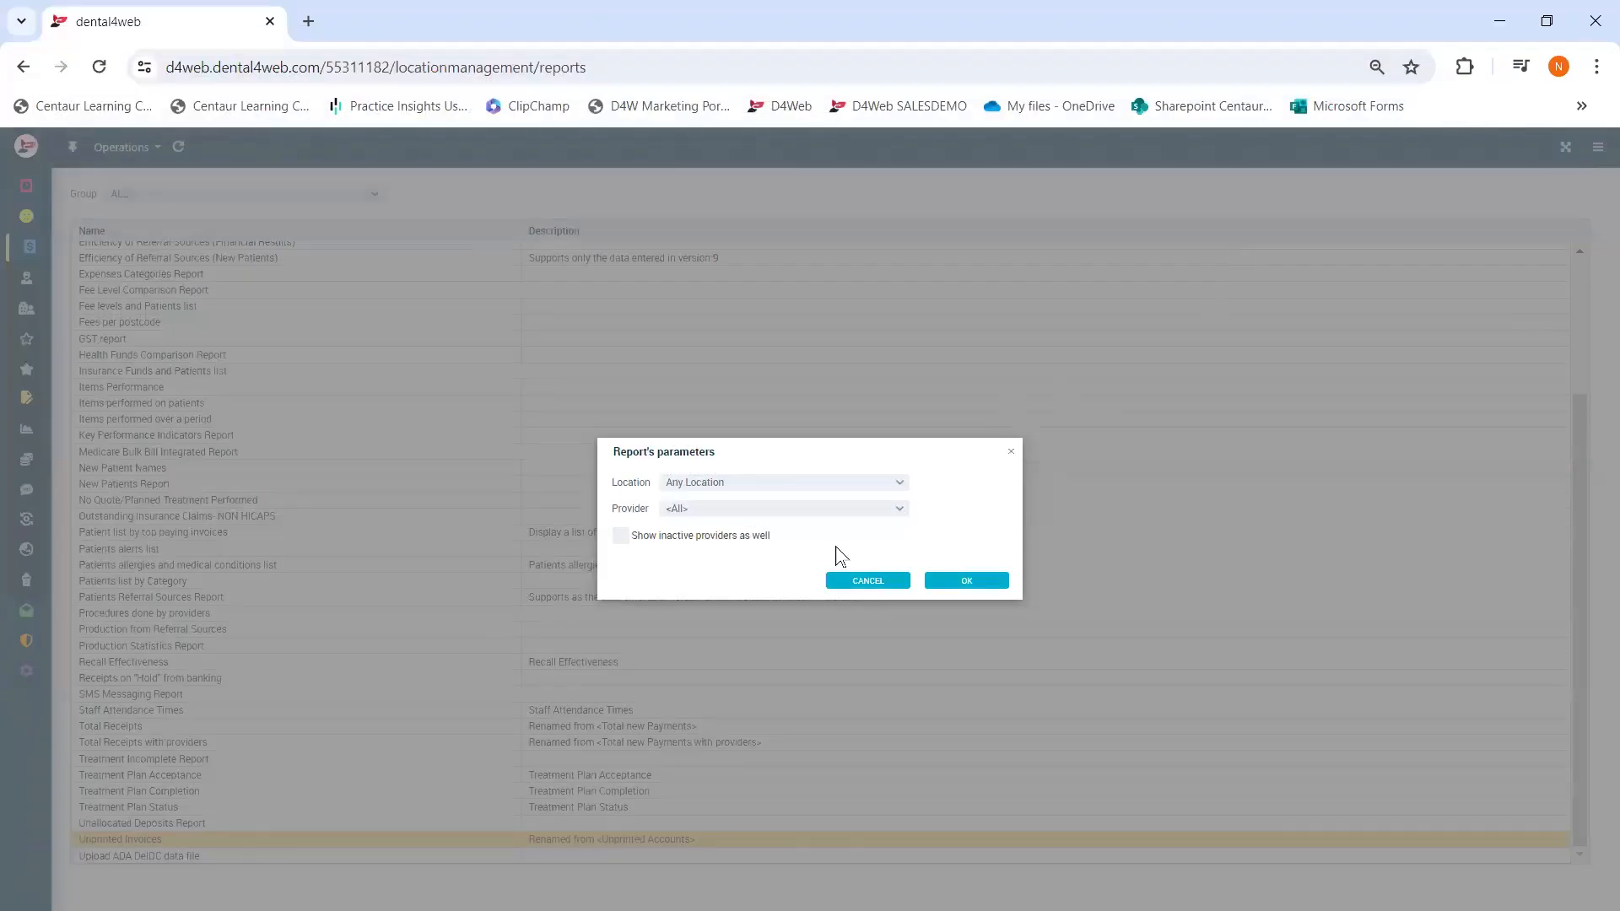
{"action": "left_click", "coordinate": [865, 581]}
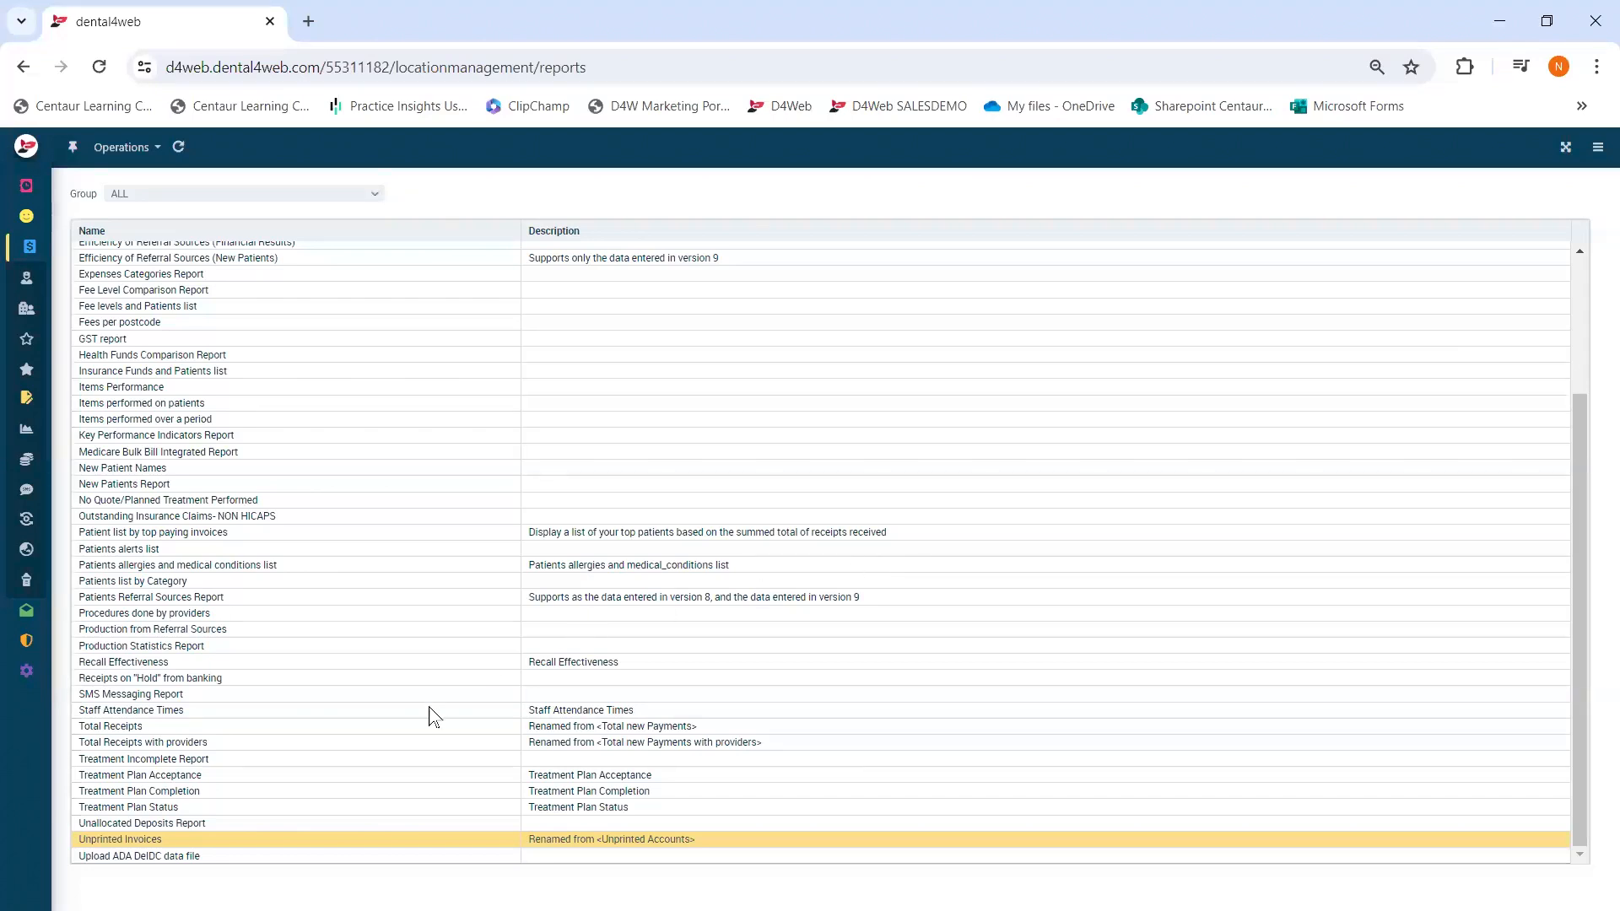
{"action": "left_click", "coordinate": [196, 822]}
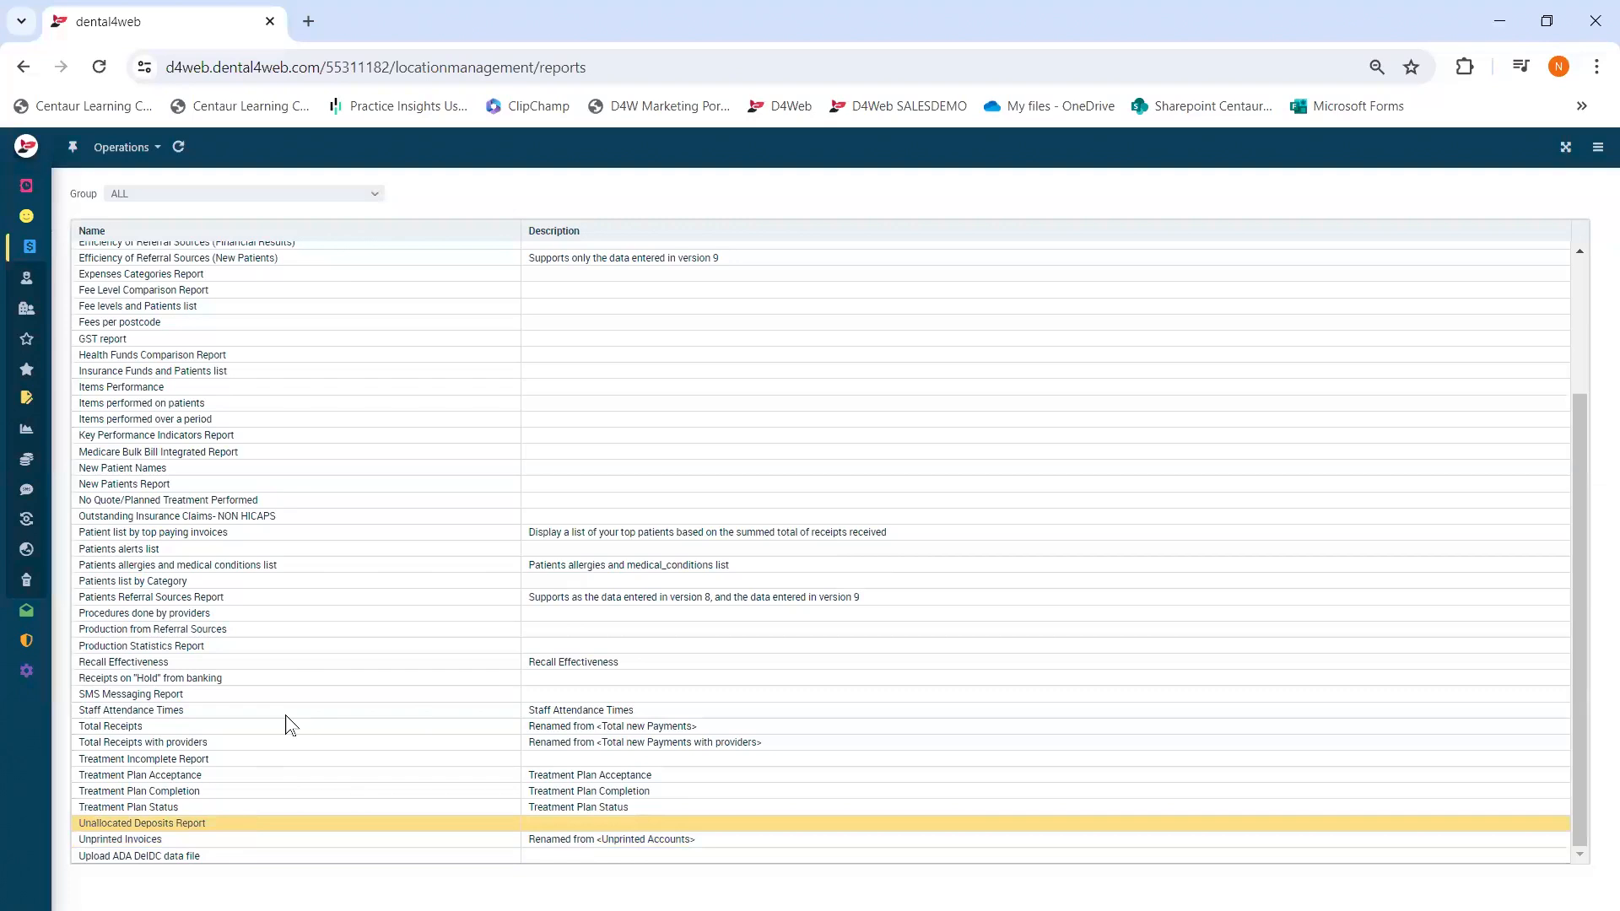
{"action": "double_click", "coordinate": [228, 823]}
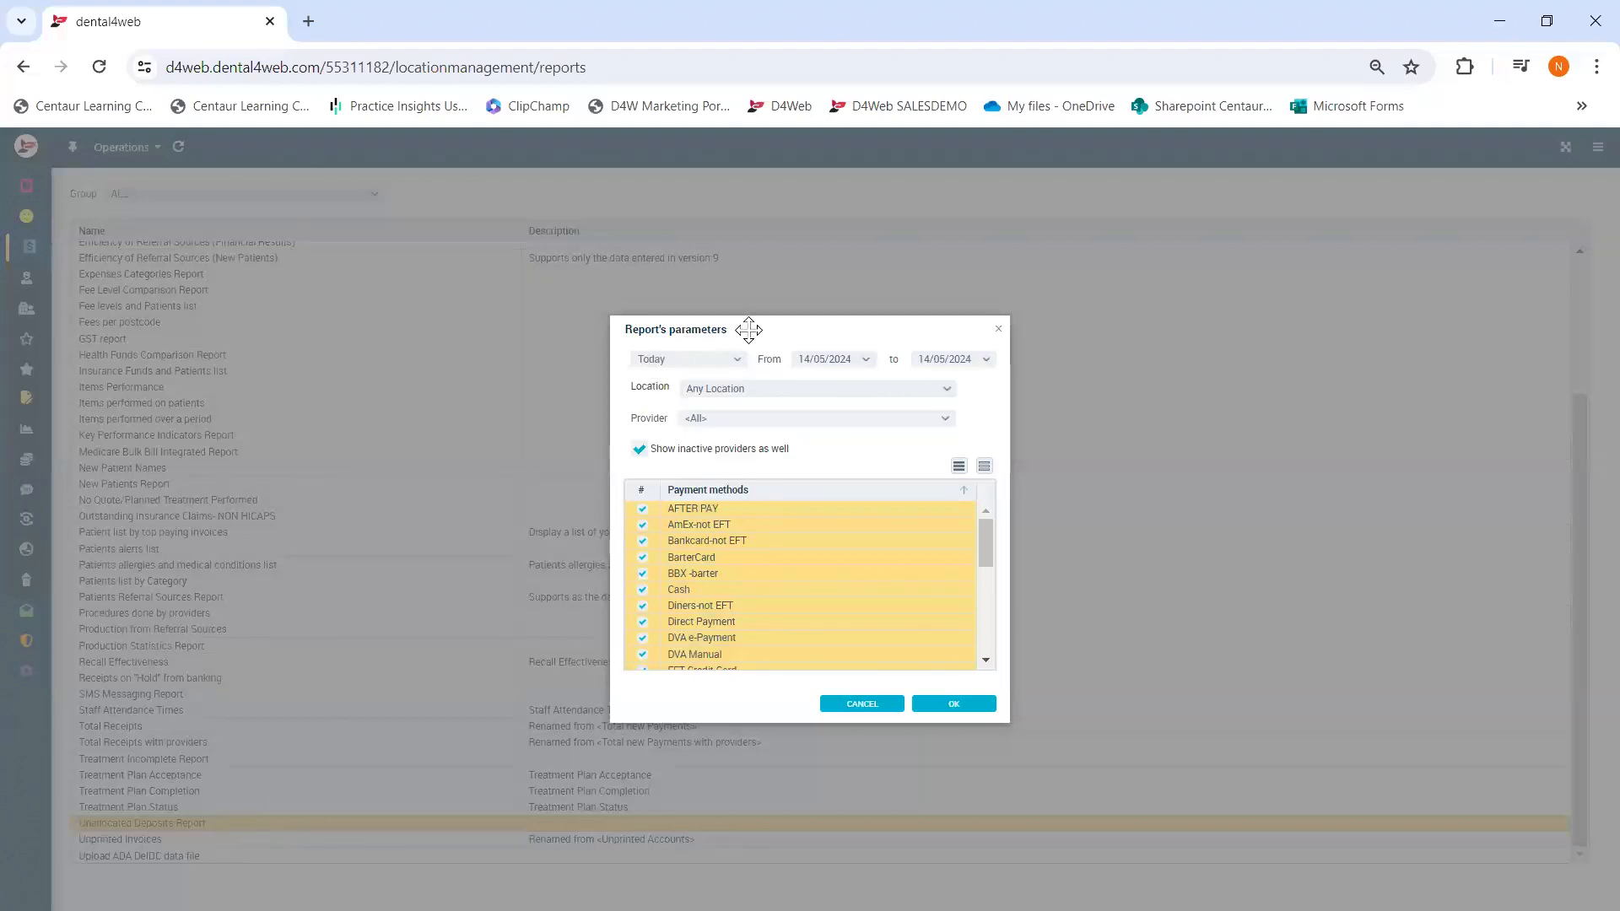
{"action": "left_click", "coordinate": [968, 707]}
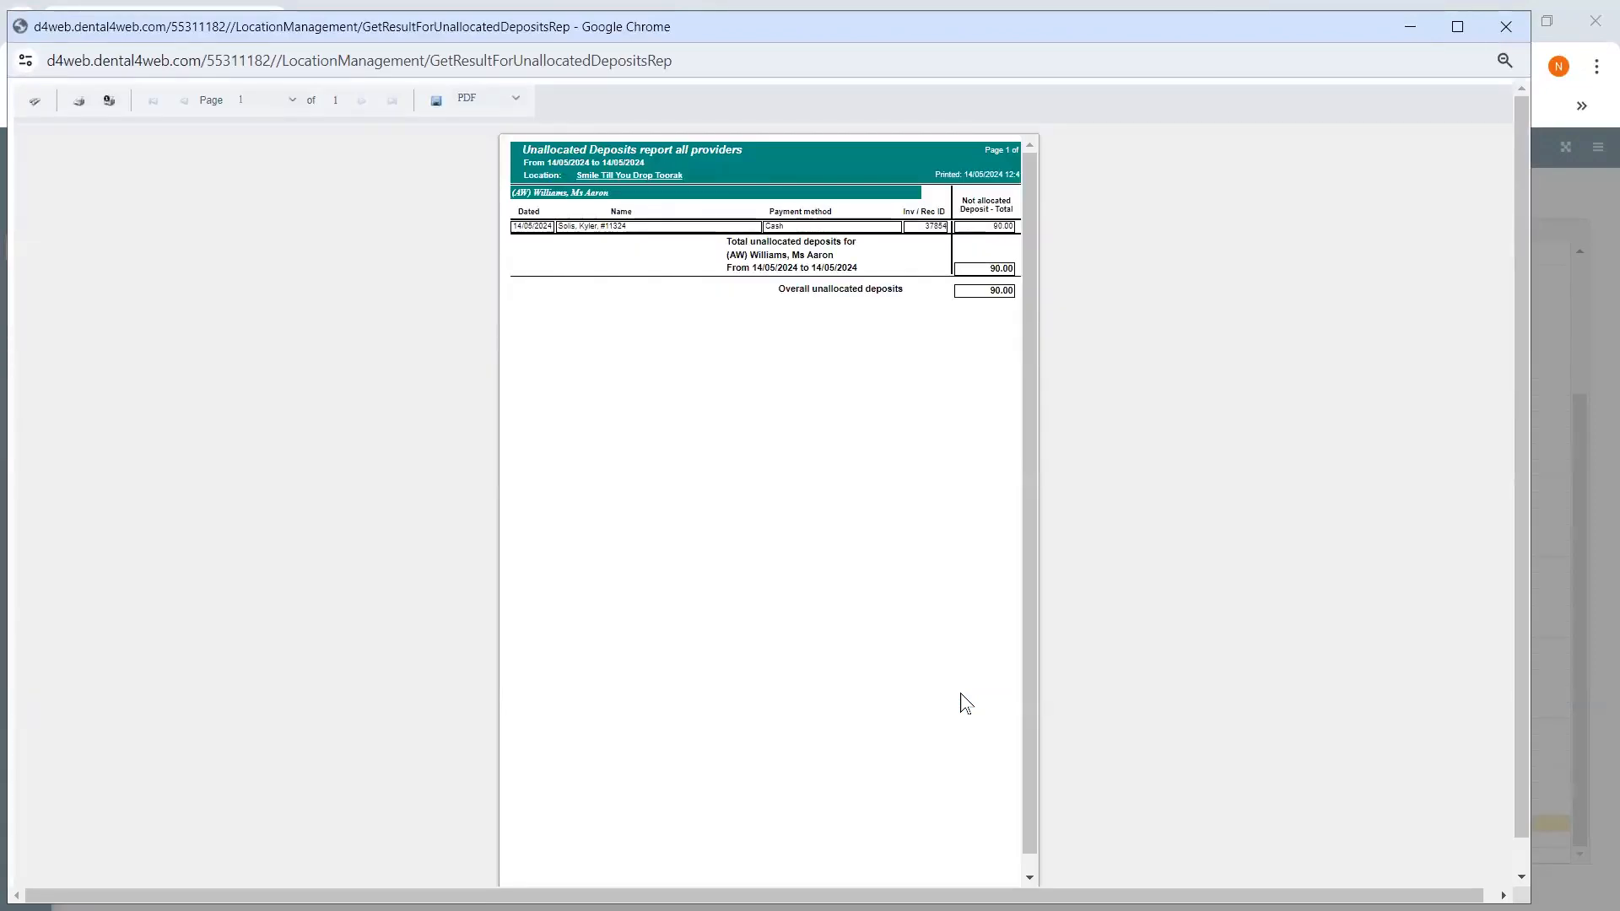
{"action": "left_click", "coordinate": [1498, 23]}
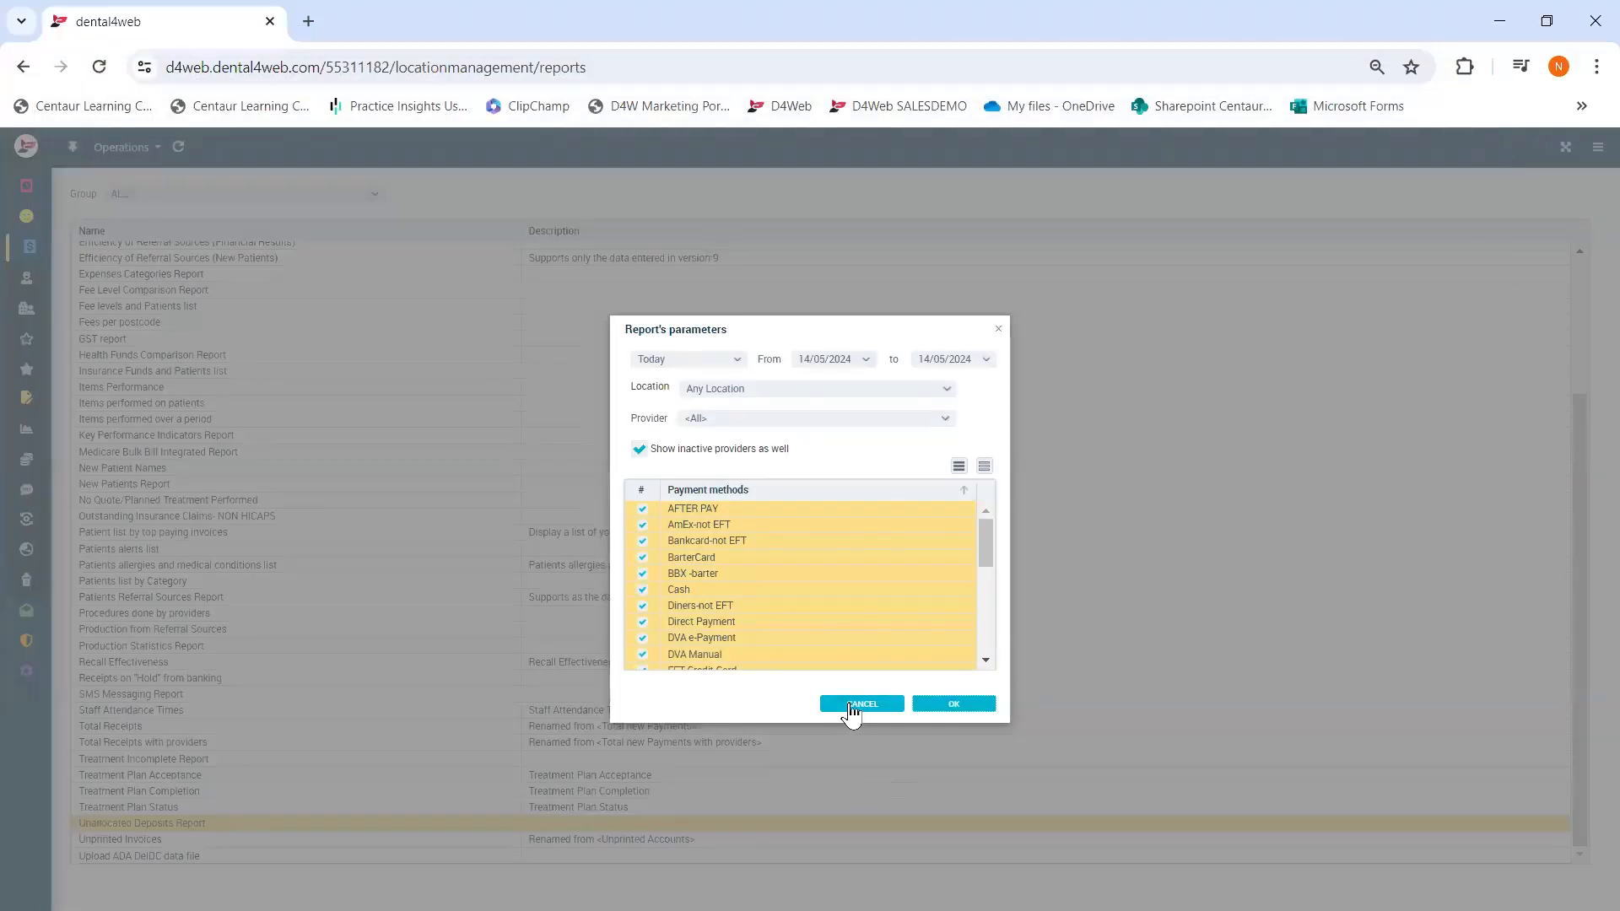
{"action": "left_click", "coordinate": [850, 705]}
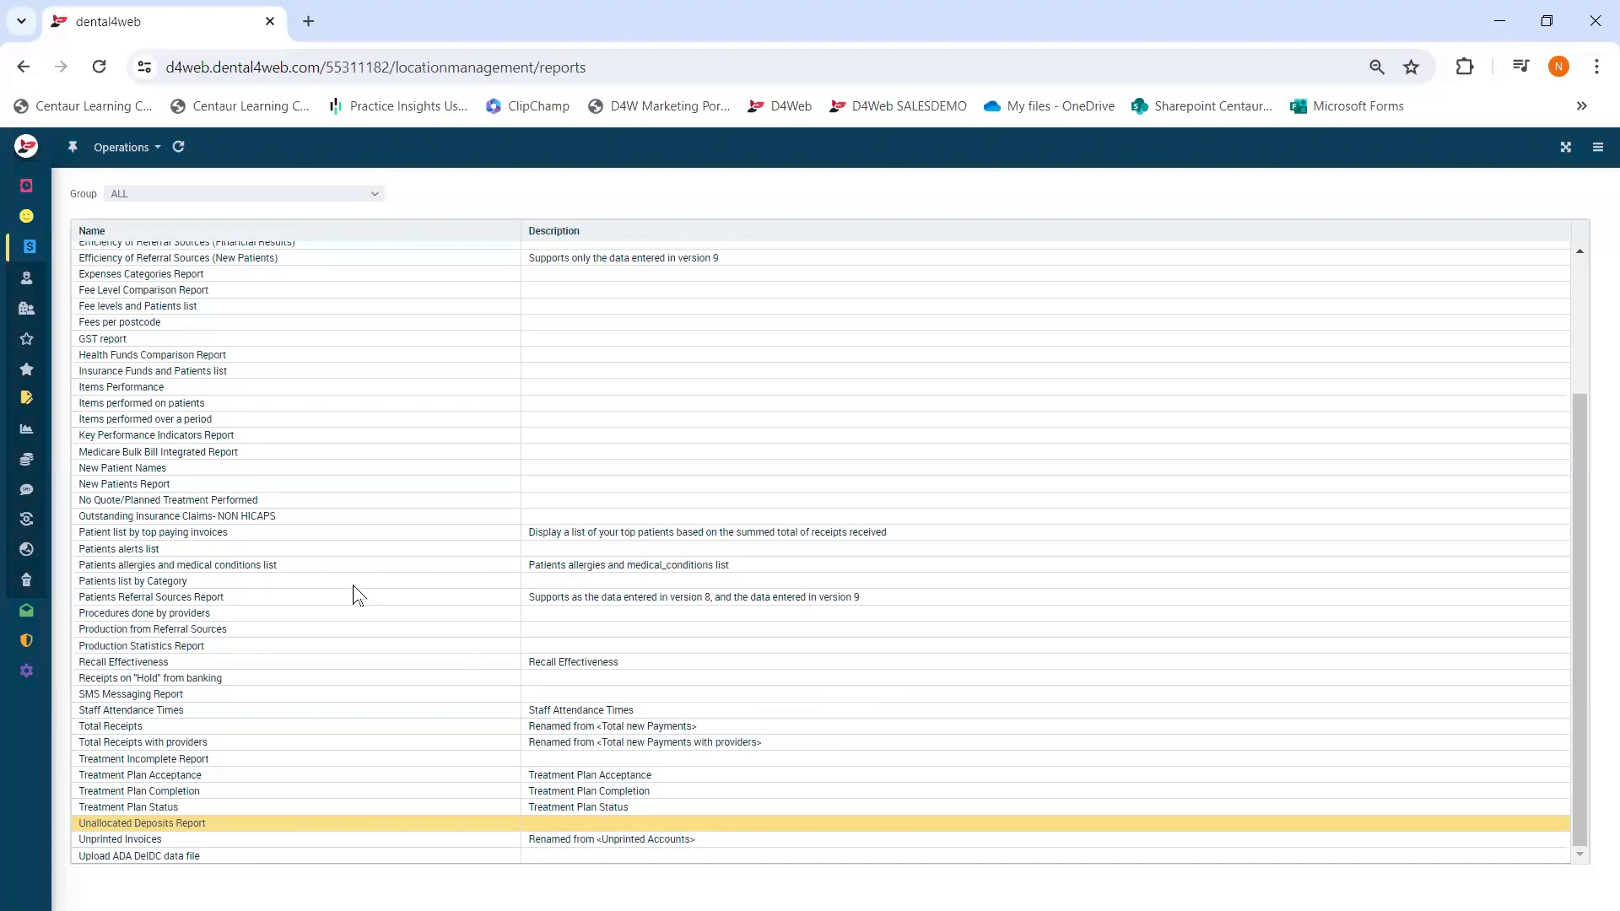
{"action": "left_click", "coordinate": [236, 421]}
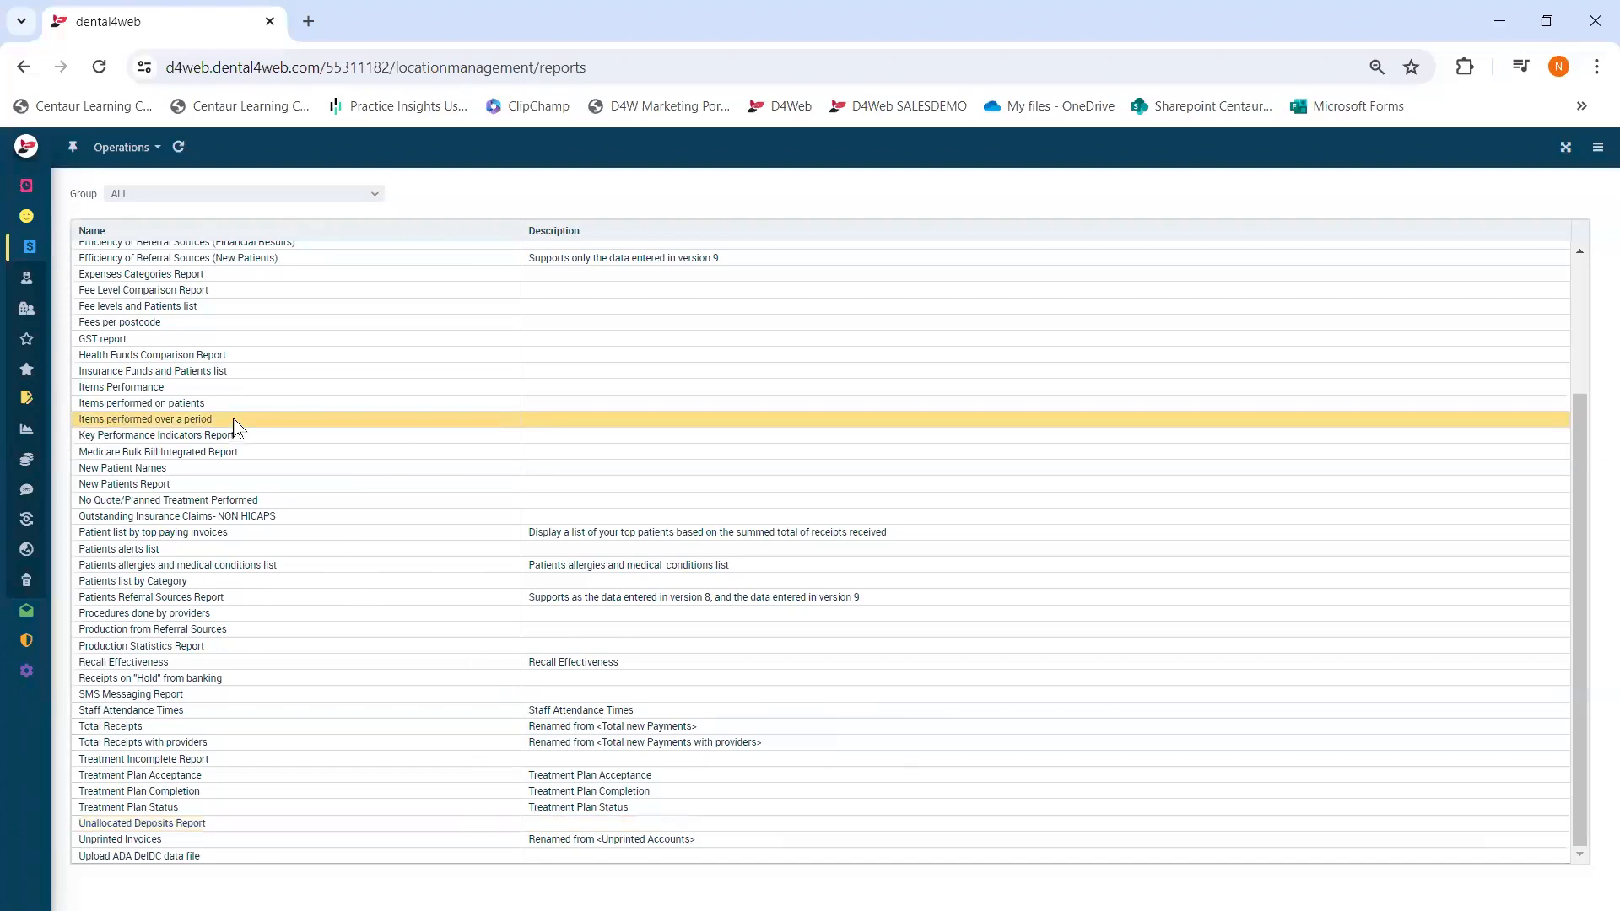
{"action": "double_click", "coordinate": [238, 420]}
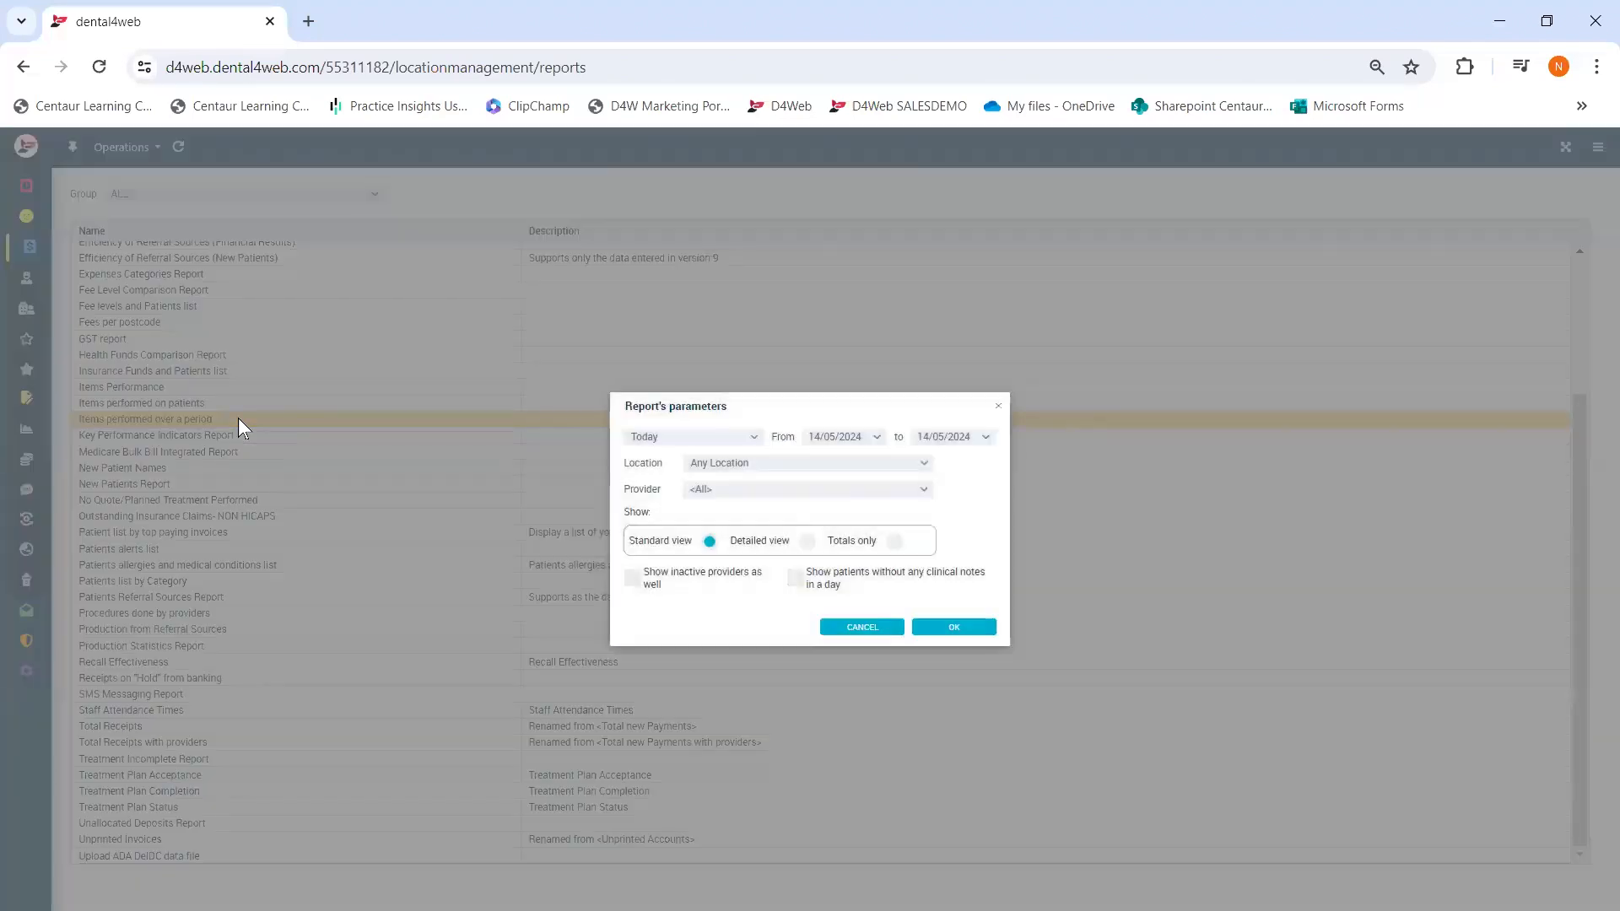
{"action": "left_click", "coordinate": [756, 440]}
{"action": "left_click", "coordinate": [755, 444]}
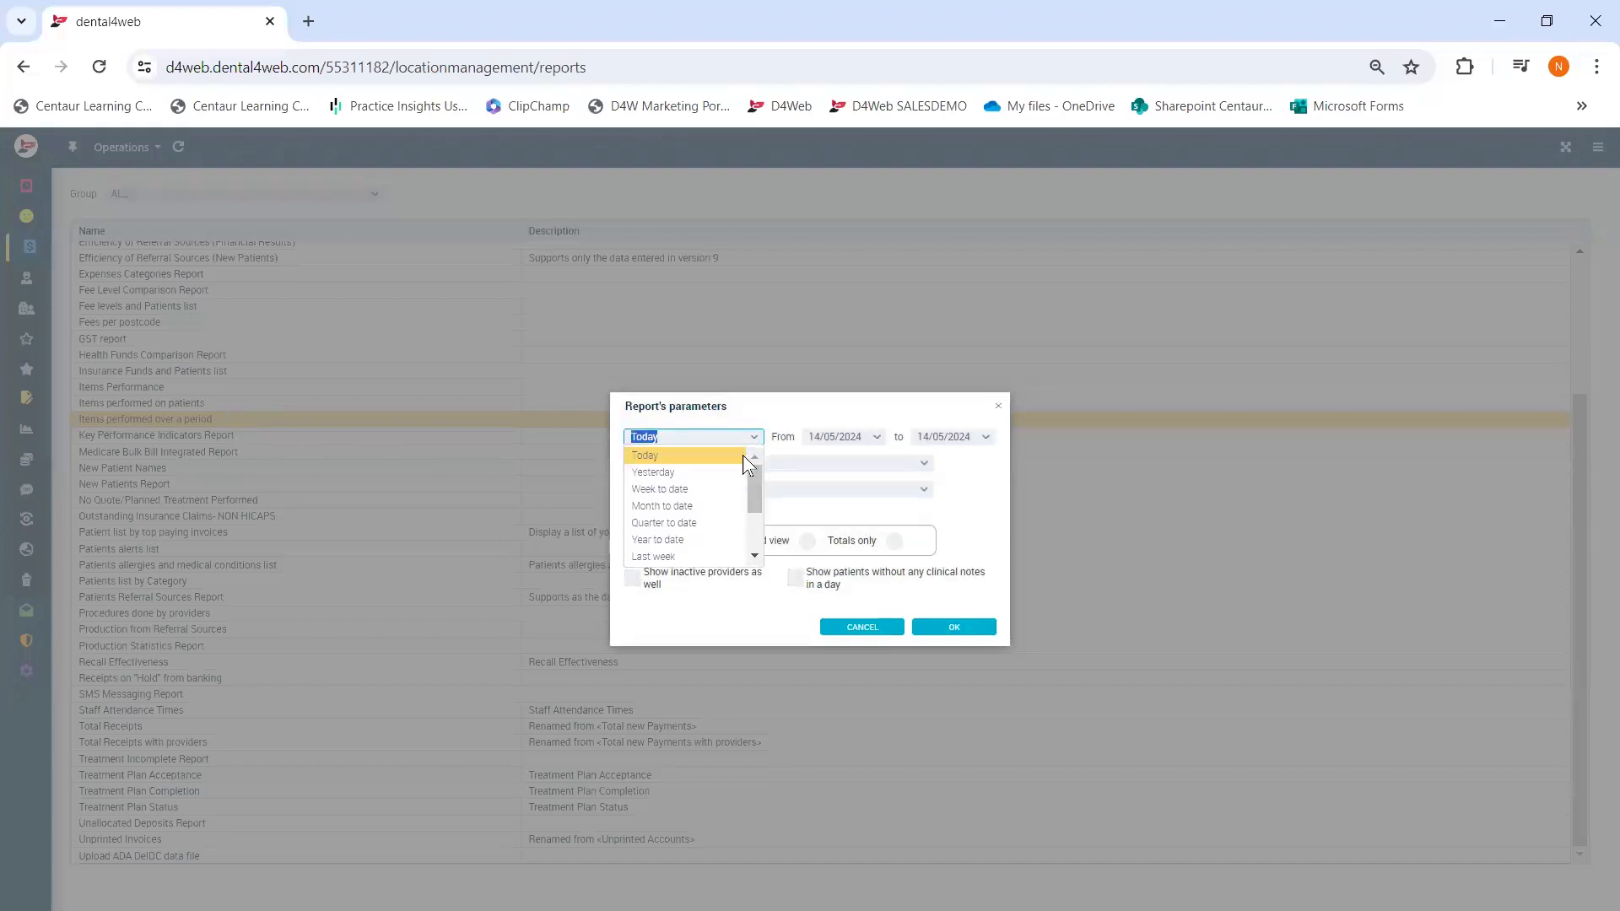
{"action": "left_click", "coordinate": [670, 507]}
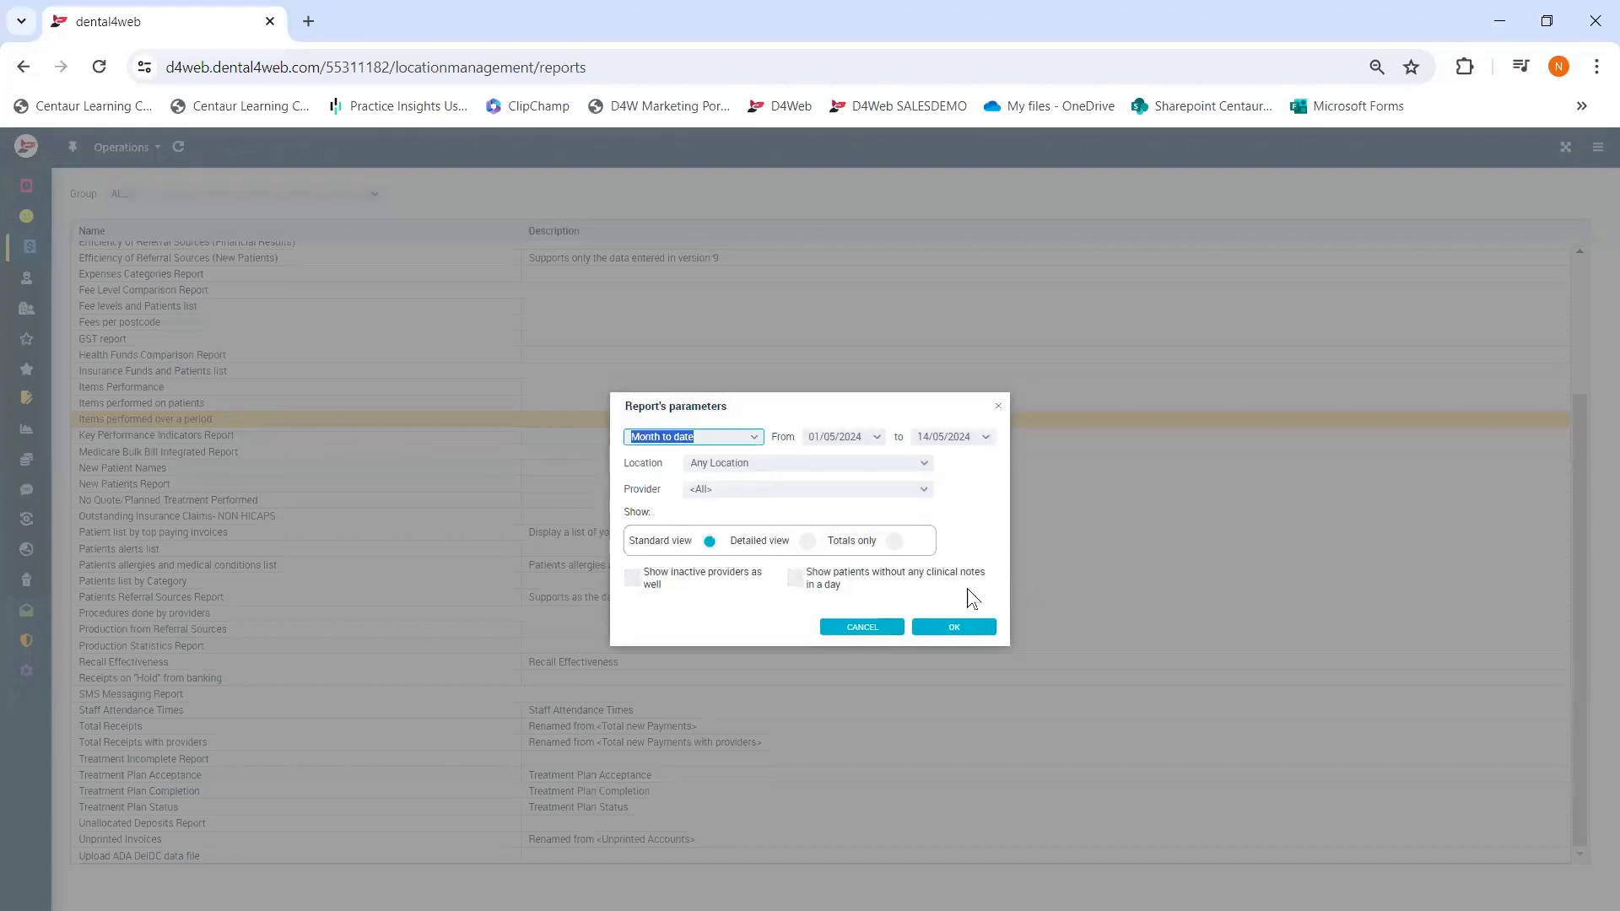
{"action": "left_click", "coordinate": [955, 631]}
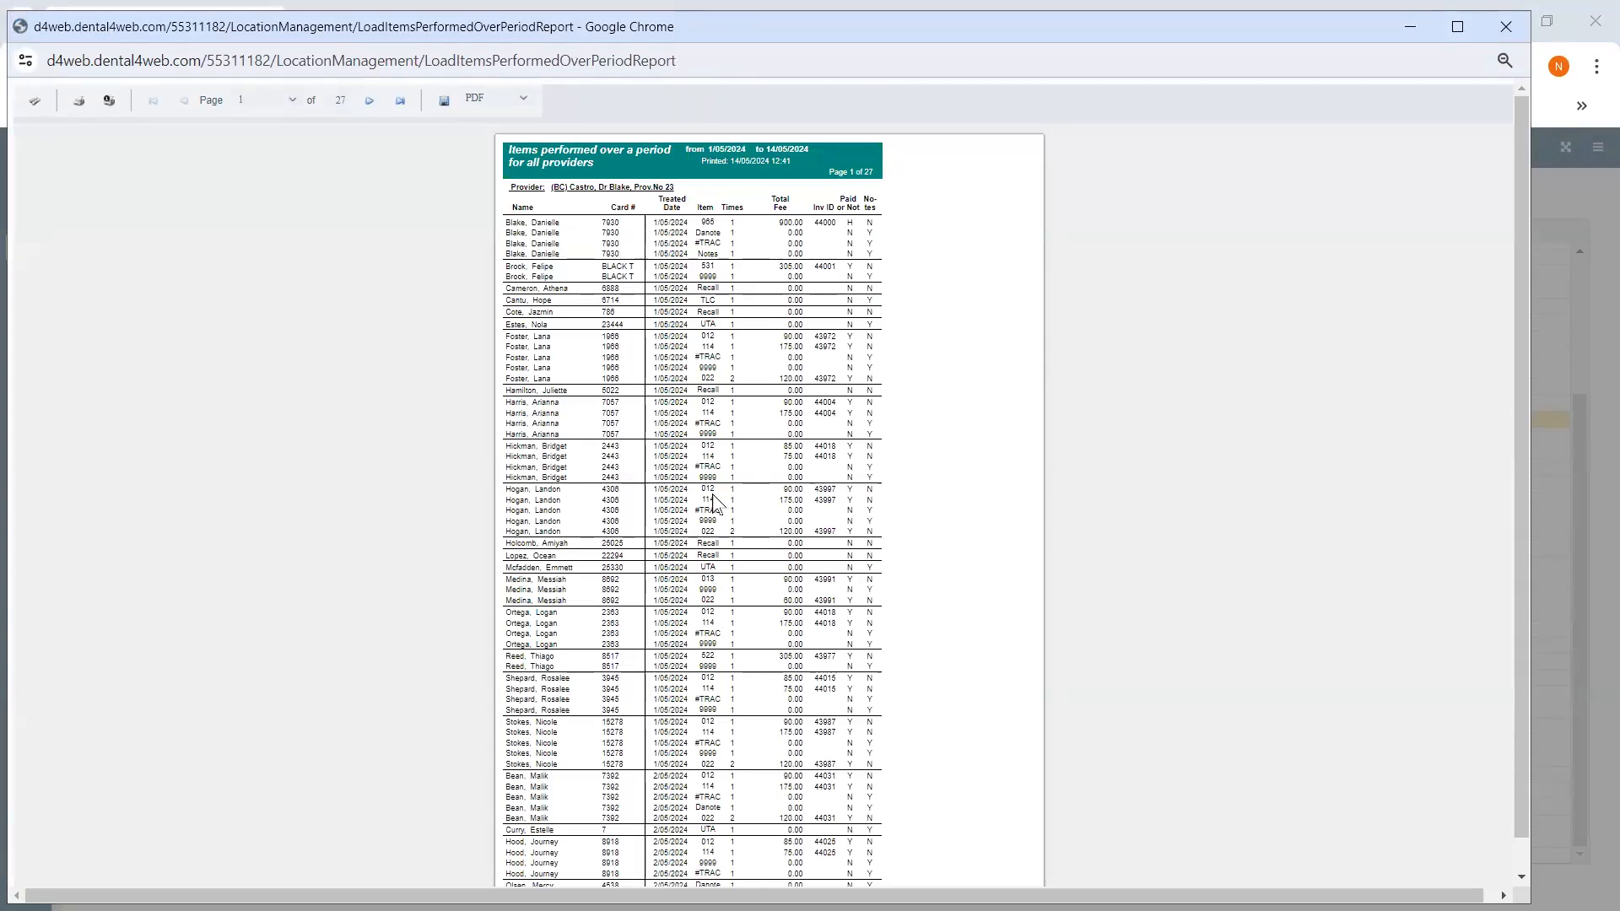
{"action": "left_click", "coordinate": [1505, 35]}
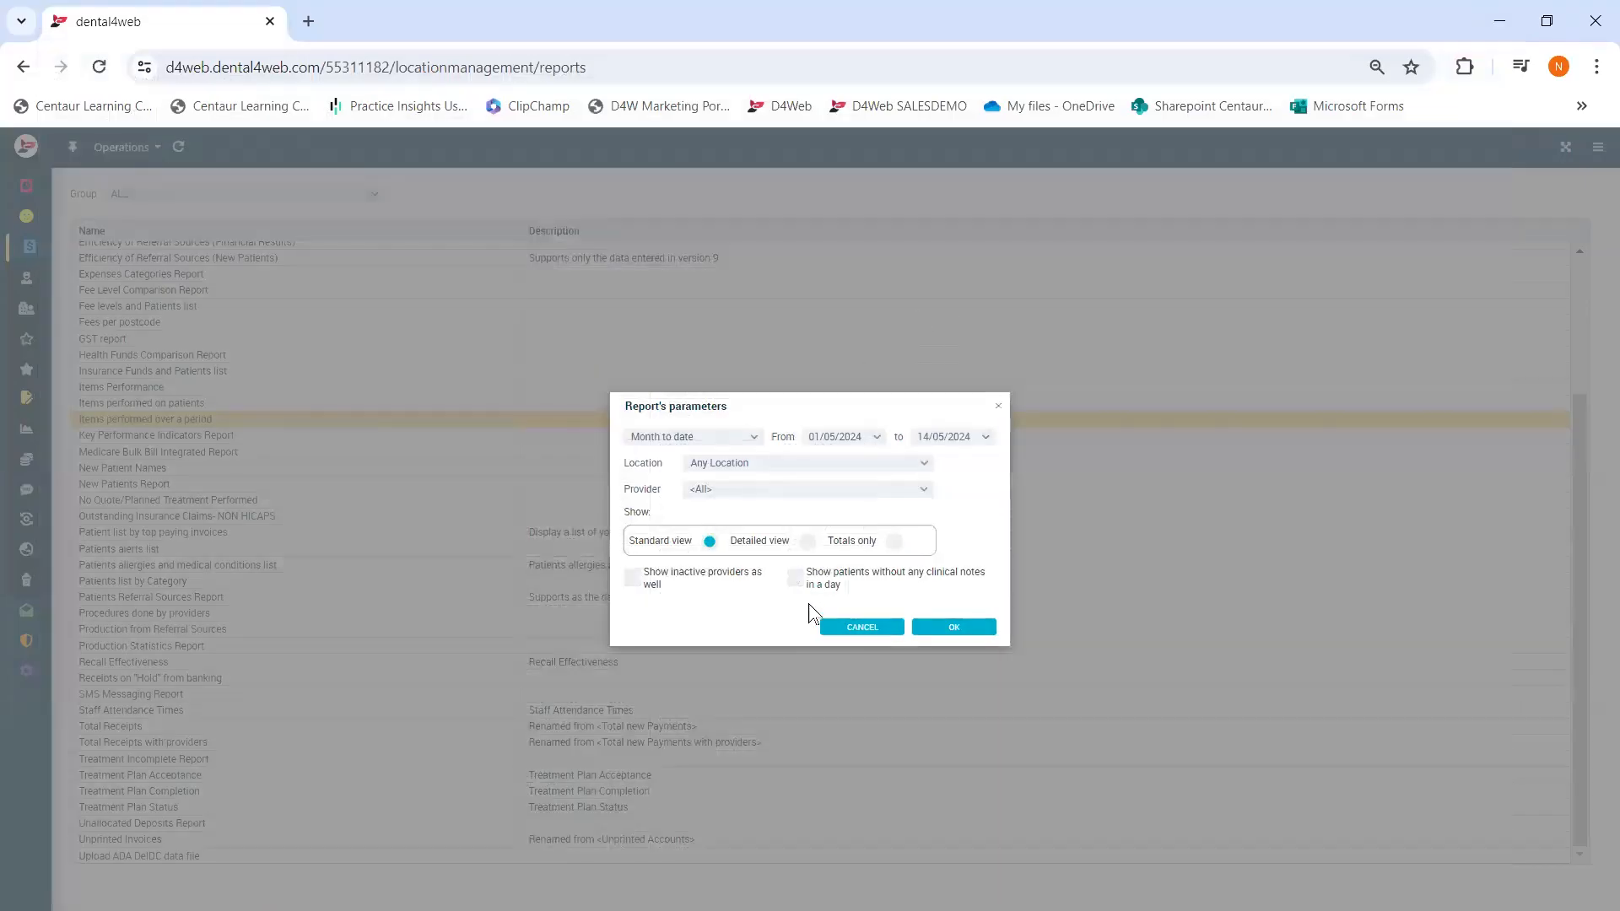
{"action": "left_click", "coordinate": [848, 624]}
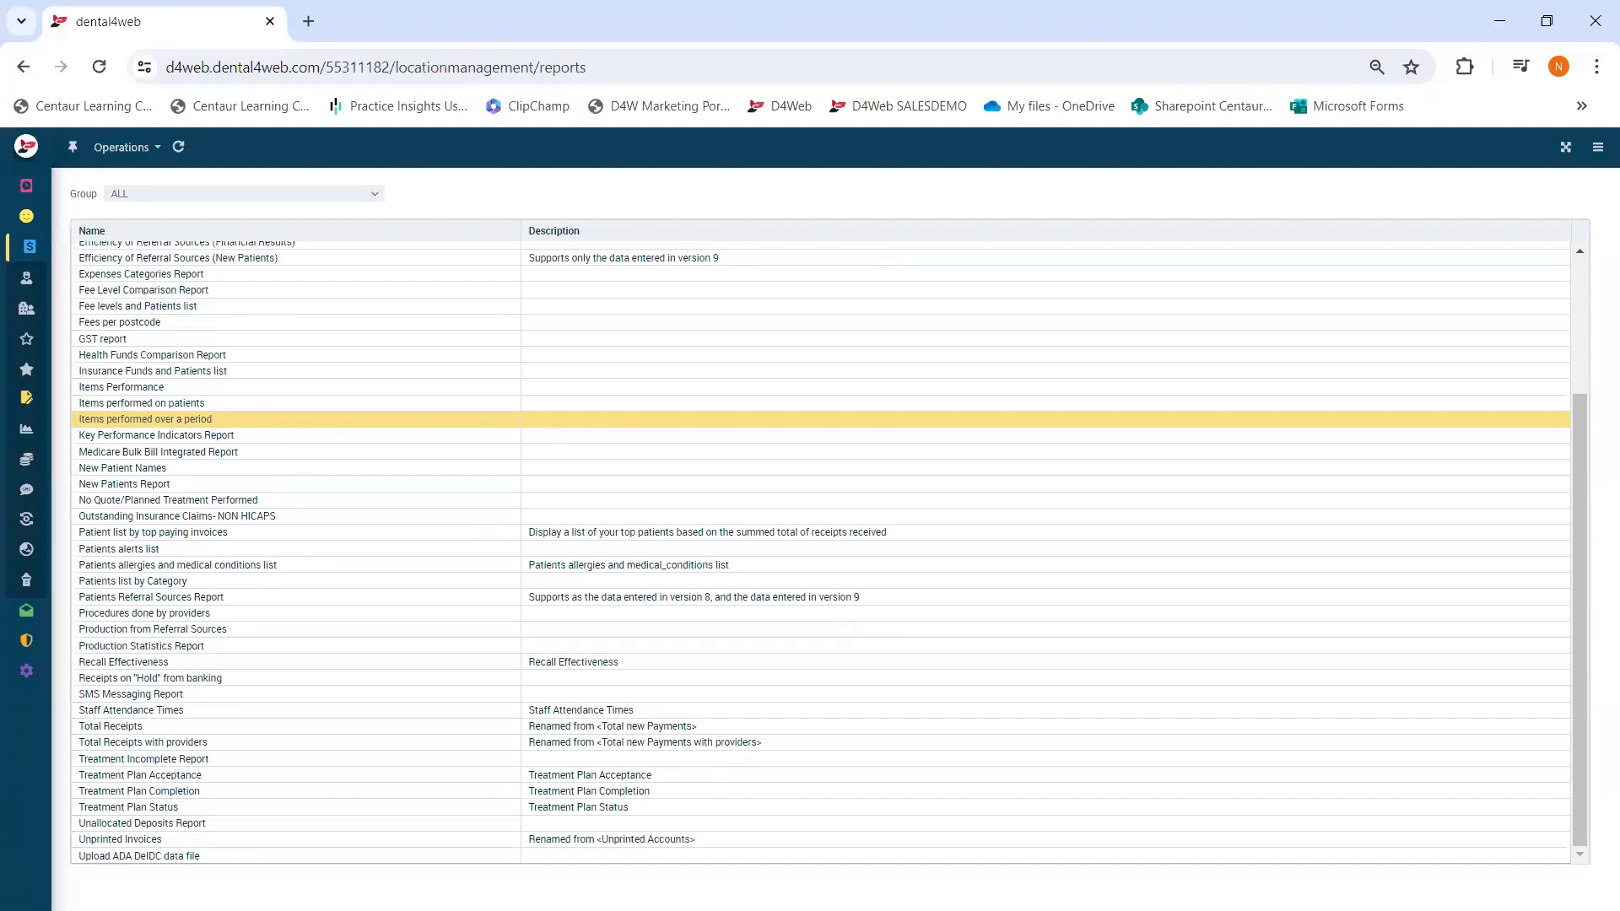
- Return to the 14/05/2024 appointment book and bring up the 08:40 appointment's Print submenu
{"action": "left_click", "coordinate": [30, 184]}
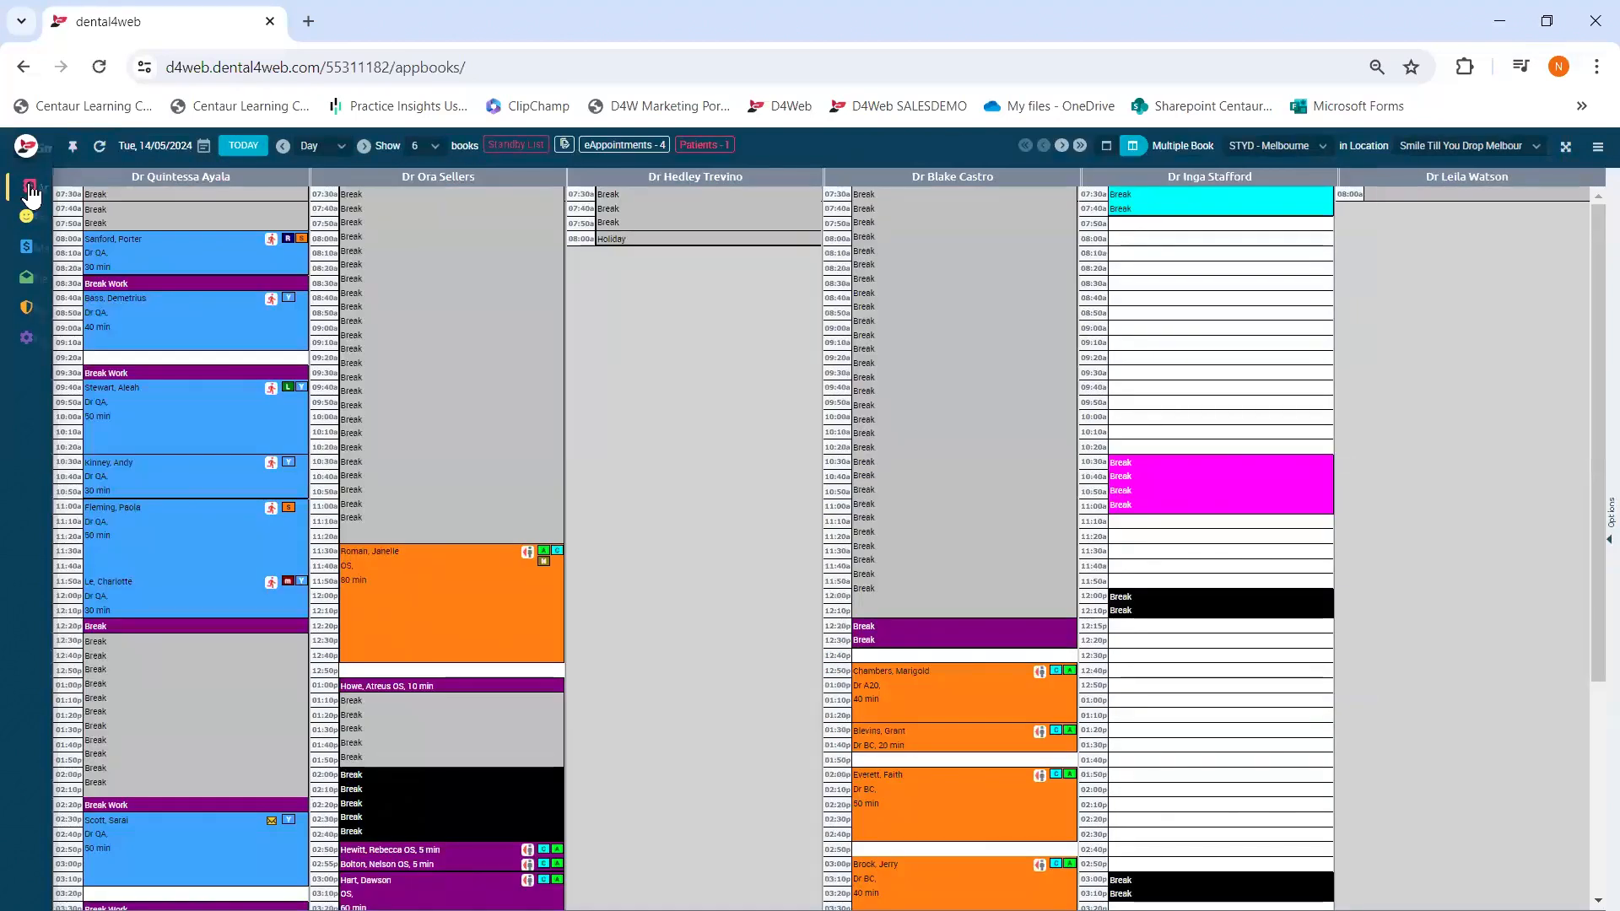
{"action": "right_click", "coordinate": [174, 325]}
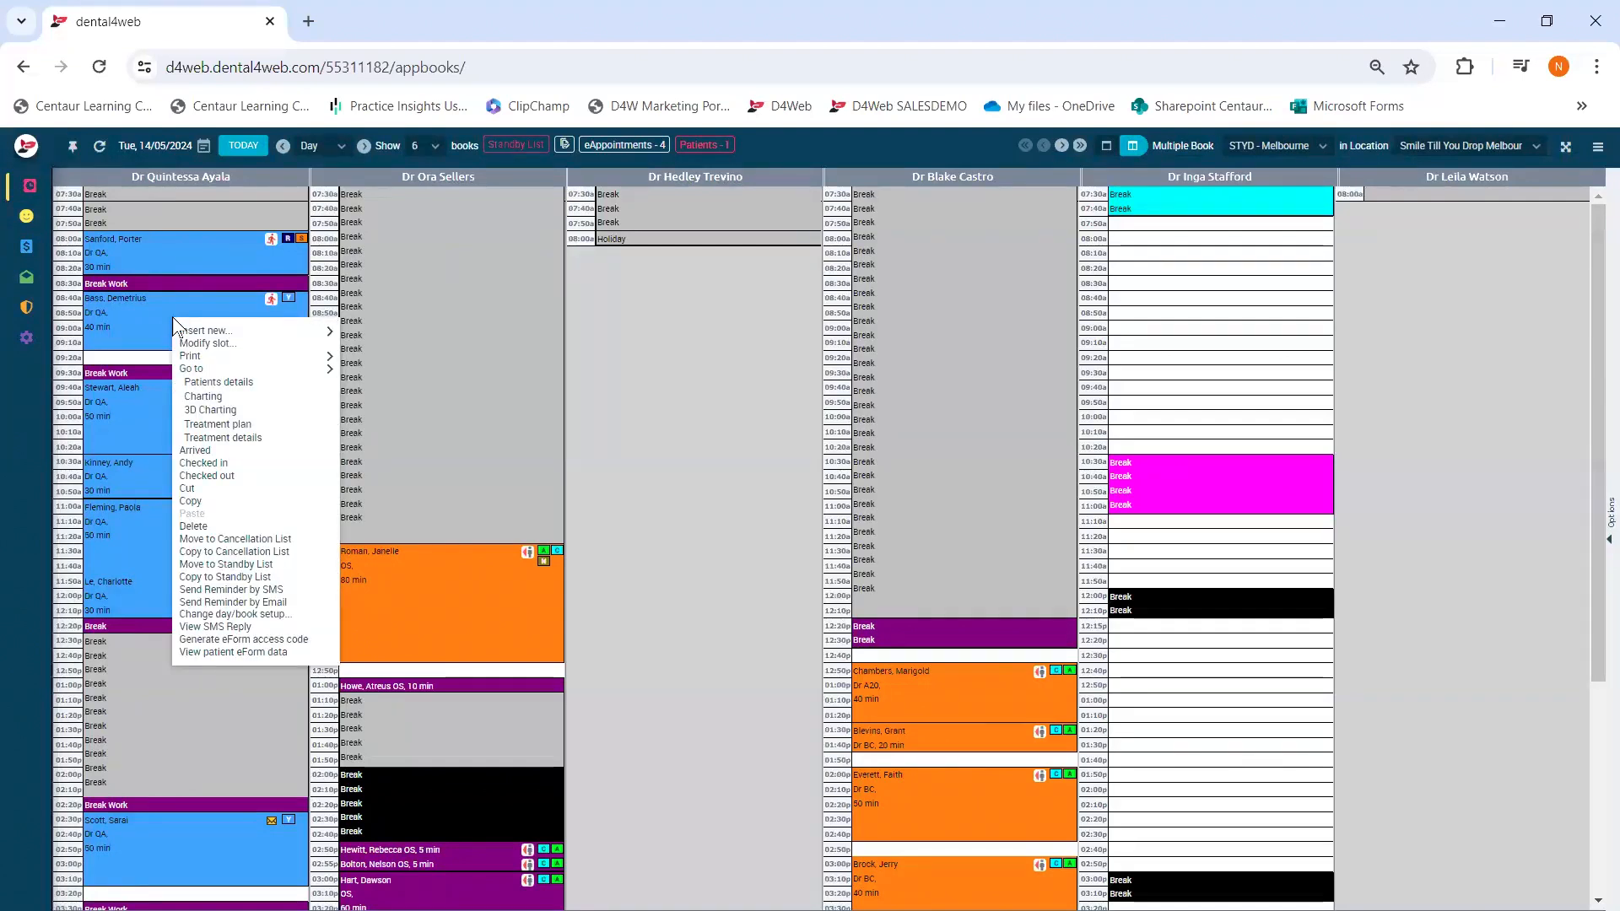
{"action": "mouse_move", "coordinate": [199, 358]}
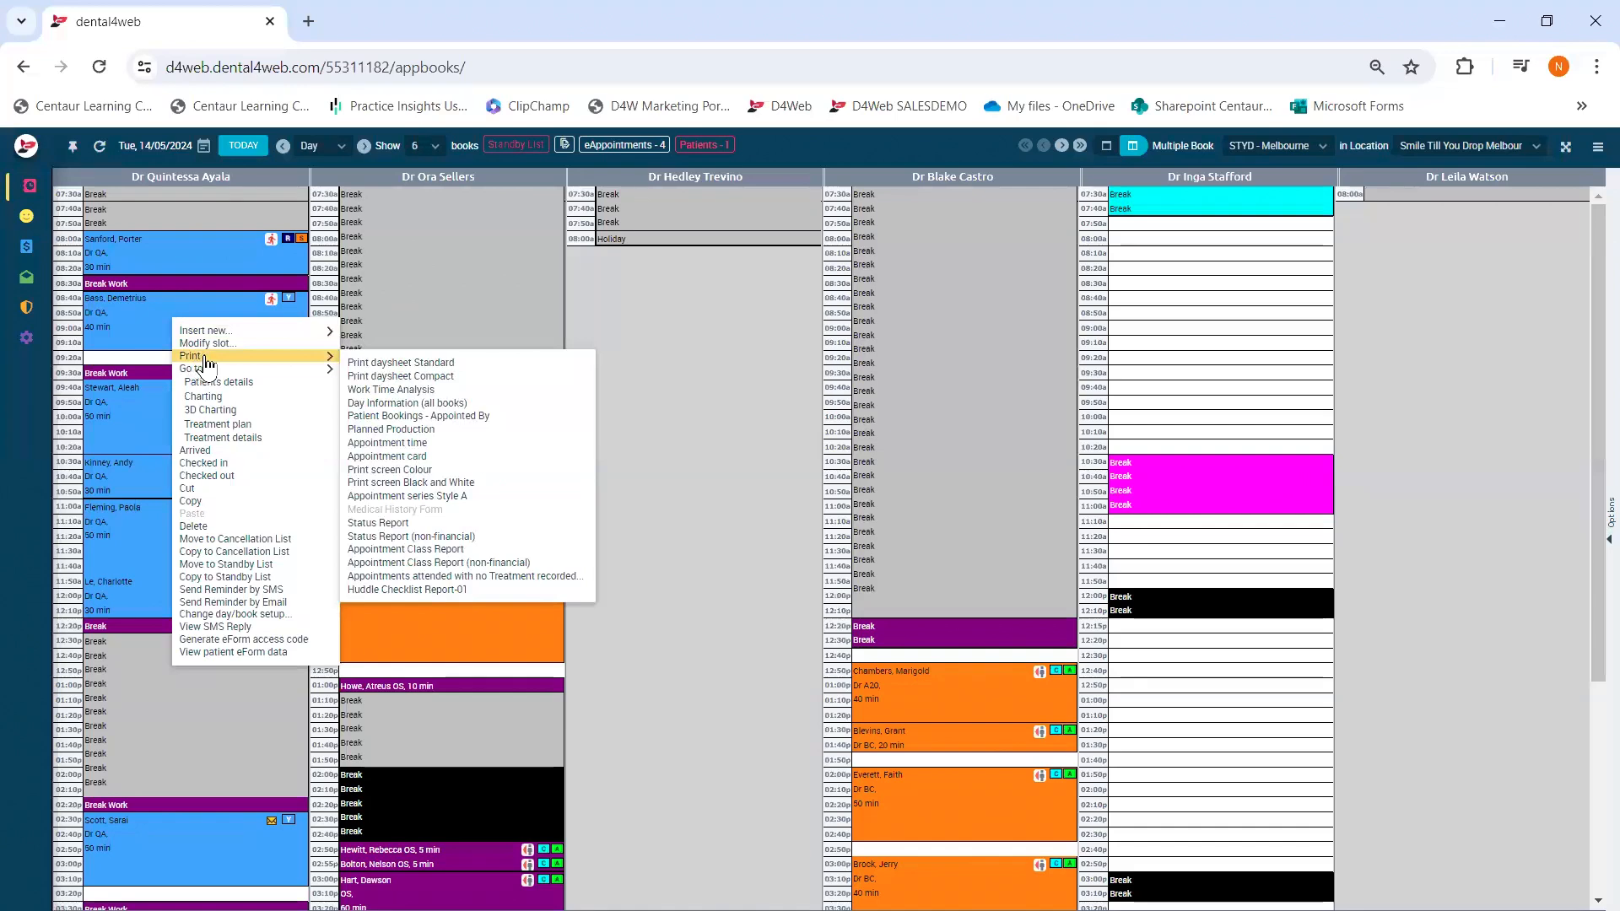
- Run a Status Report for Lab work needed across all appointment books for Today
{"action": "left_click", "coordinate": [397, 524]}
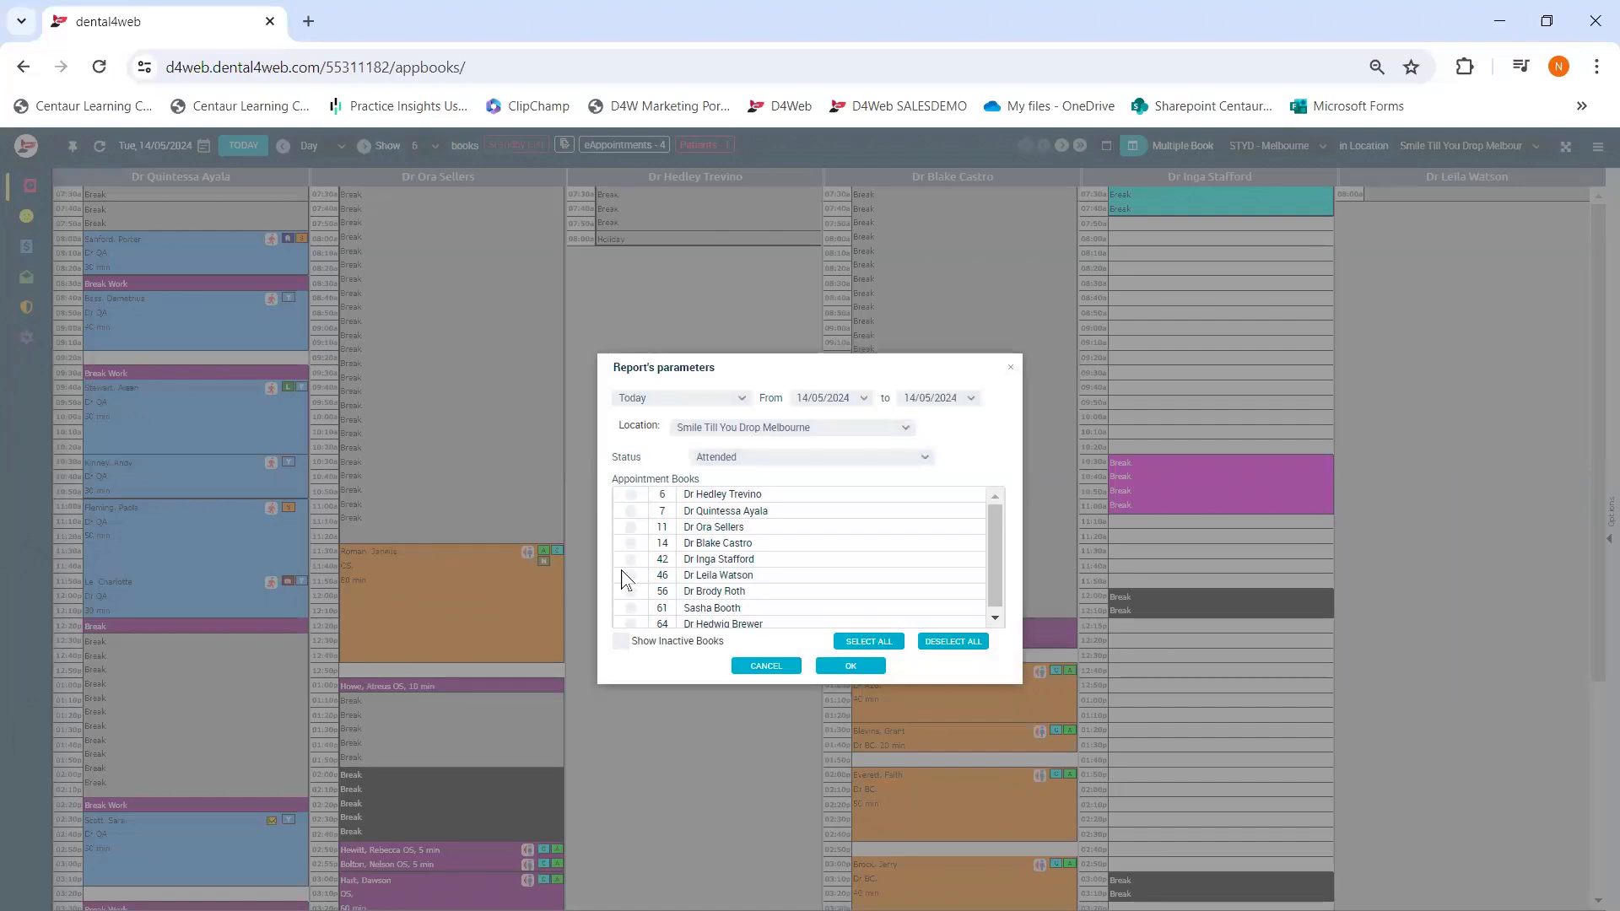
{"action": "left_click", "coordinate": [869, 641]}
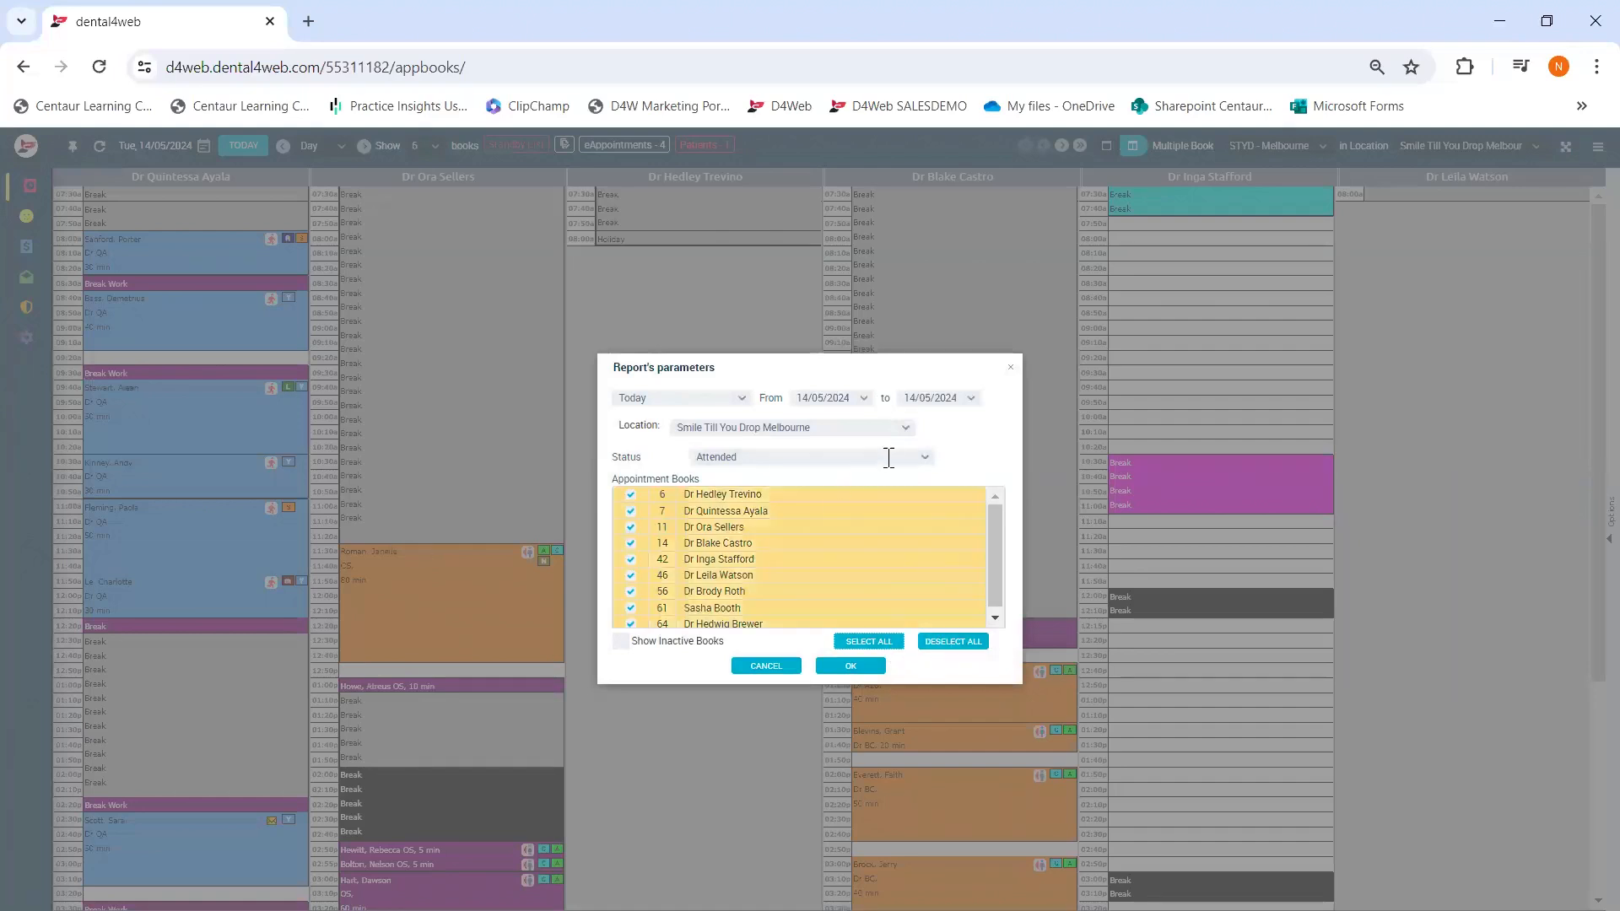
{"action": "left_click", "coordinate": [923, 457]}
{"action": "scroll", "coordinate": [794, 547], "scroll_direction": "down", "scroll_amount": 2}
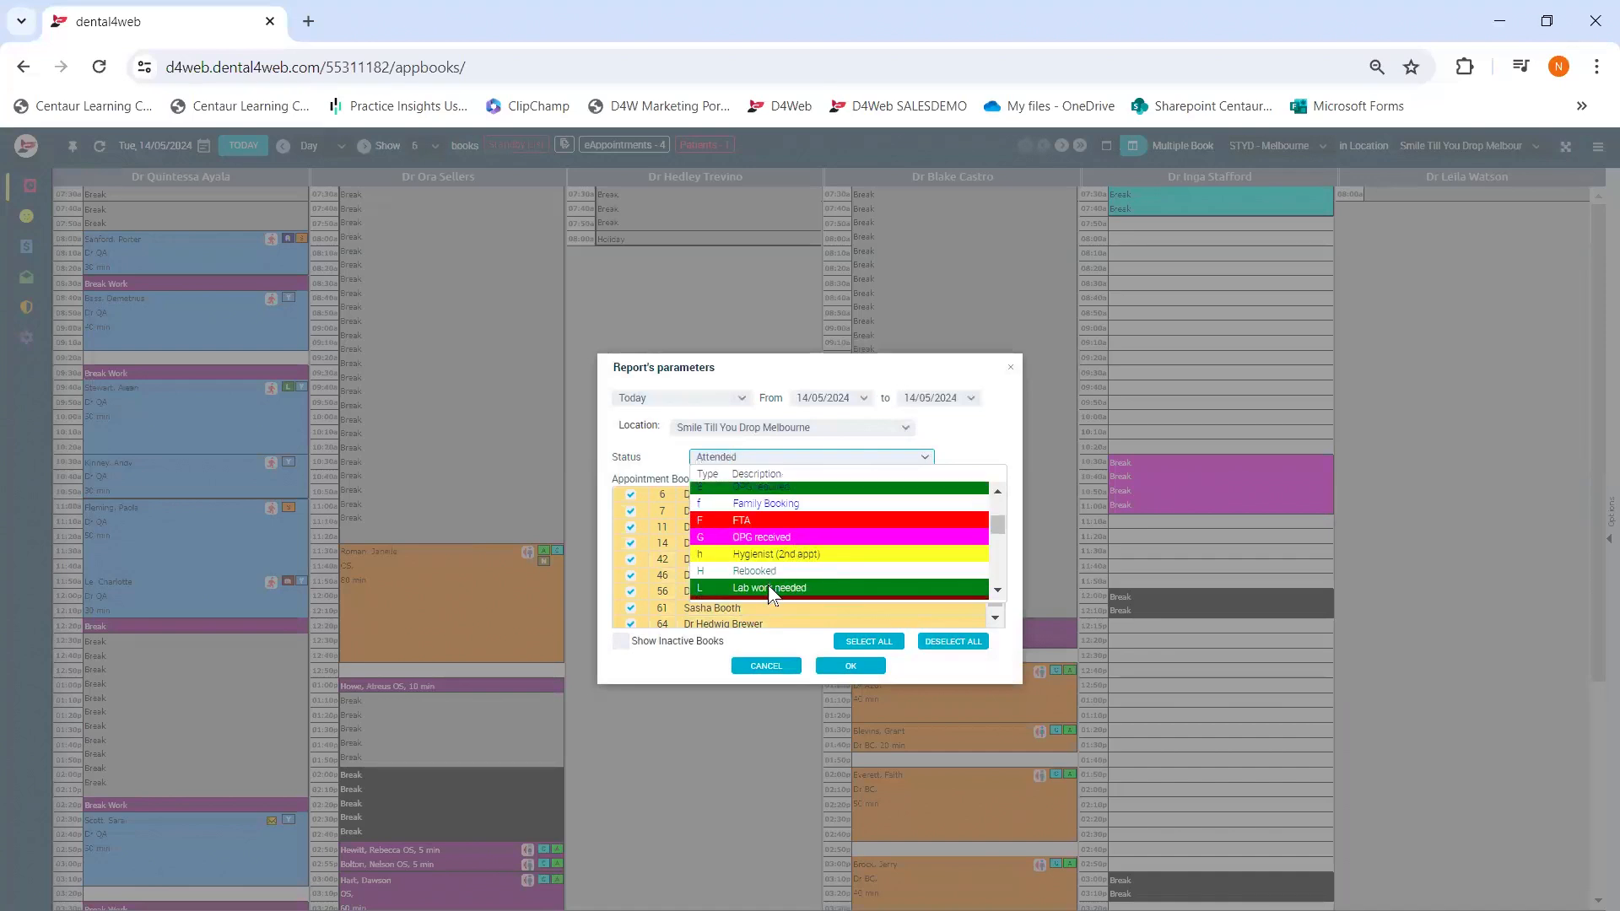
{"action": "left_click", "coordinate": [767, 585]}
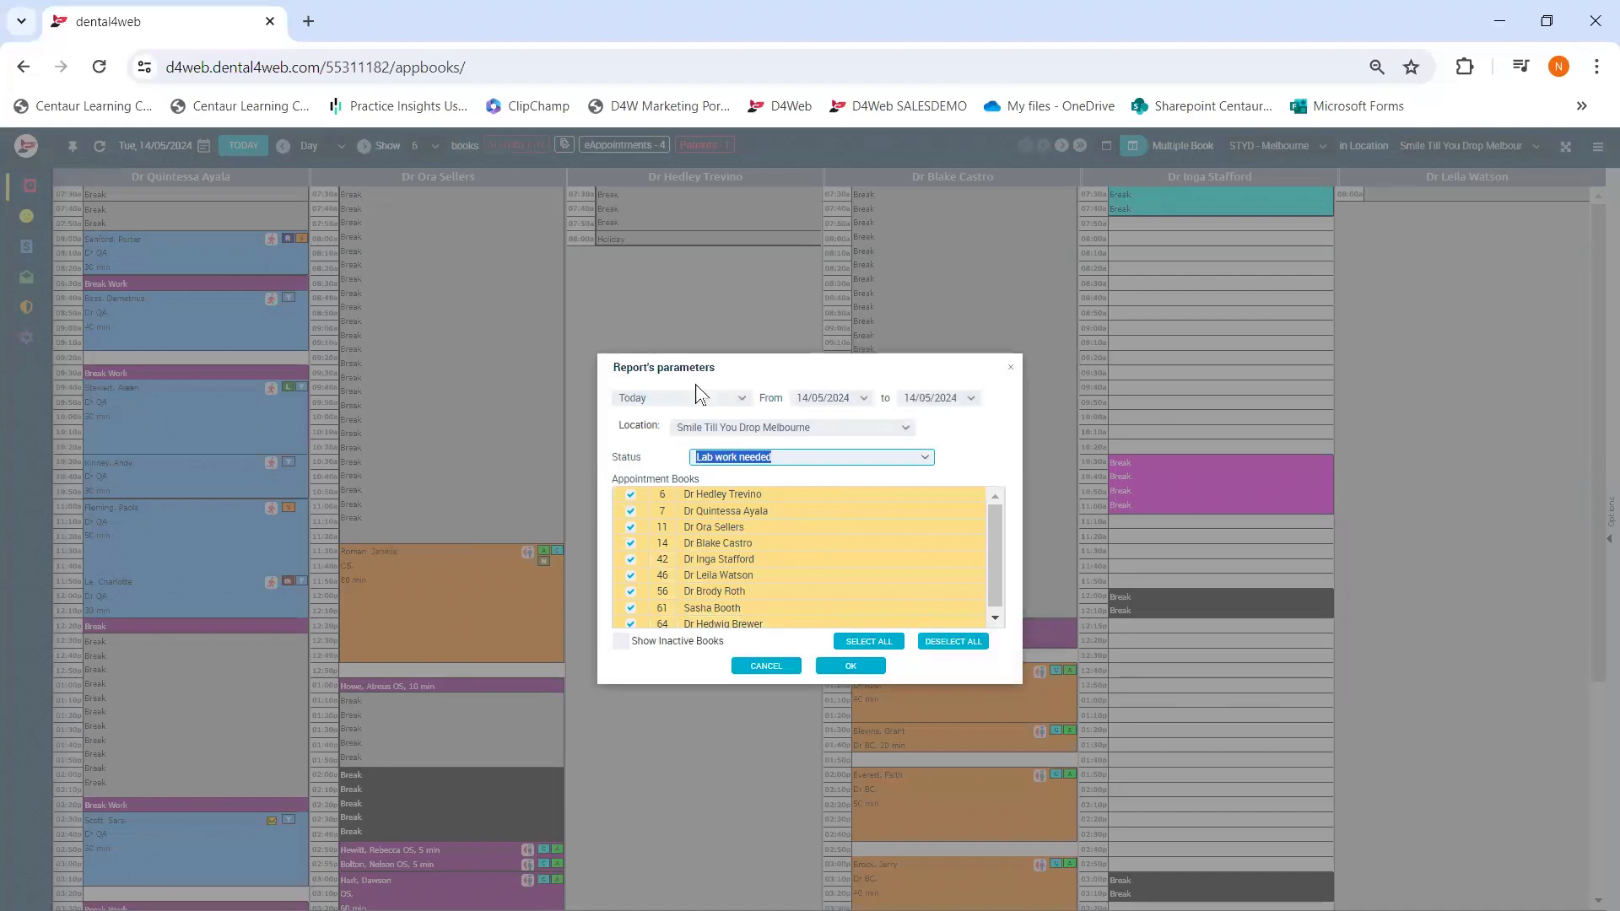
{"action": "left_click", "coordinate": [740, 402]}
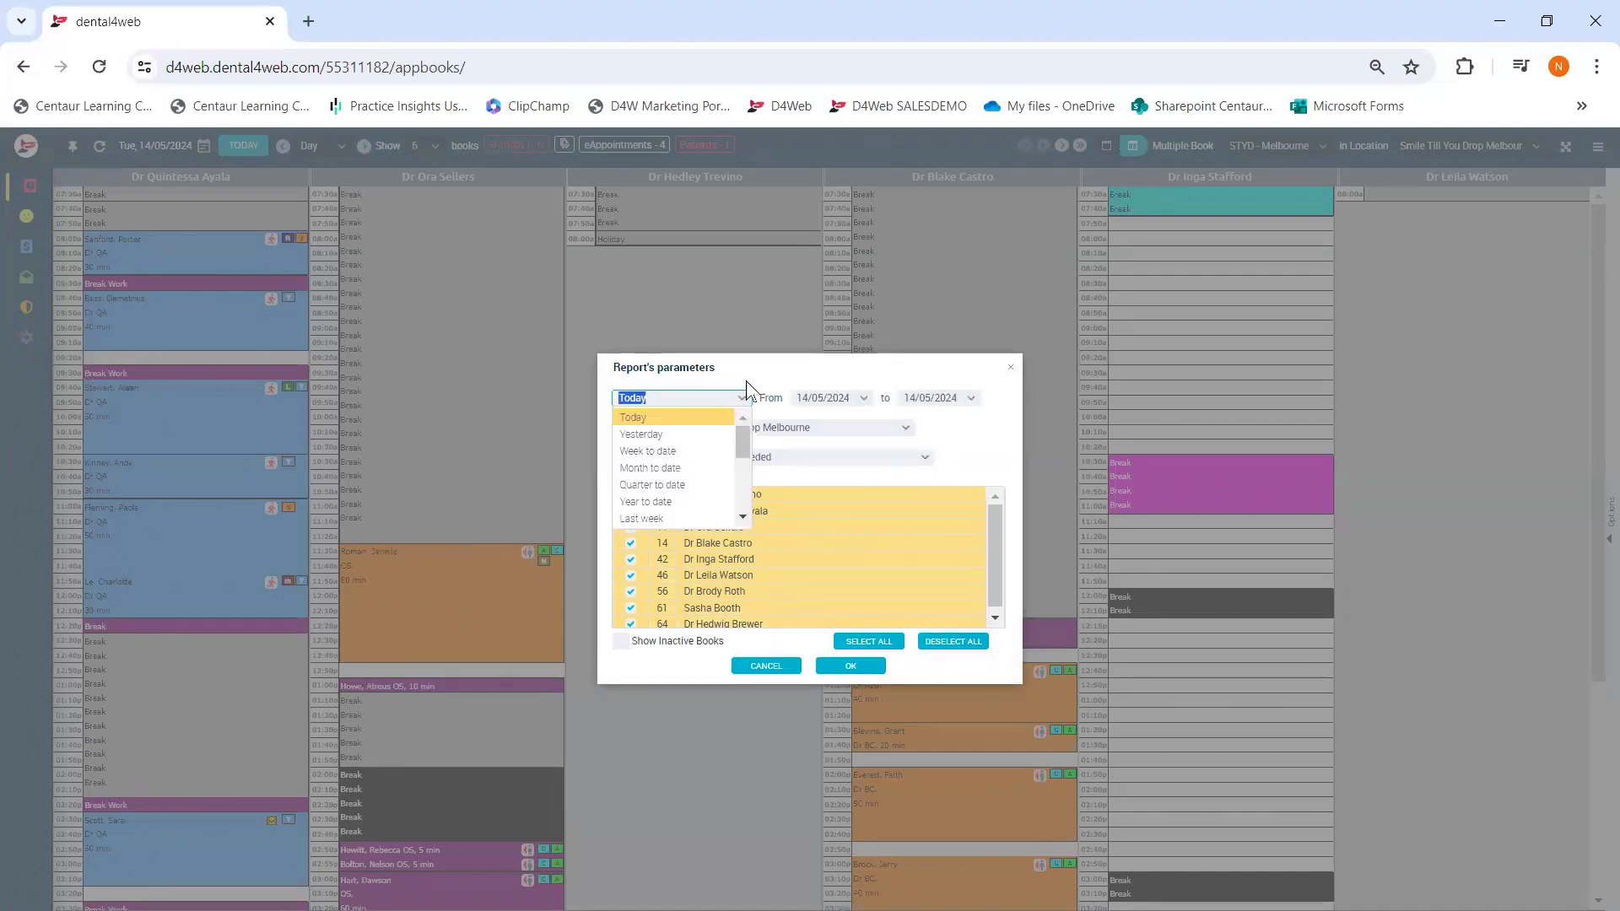
{"action": "left_click", "coordinate": [754, 371]}
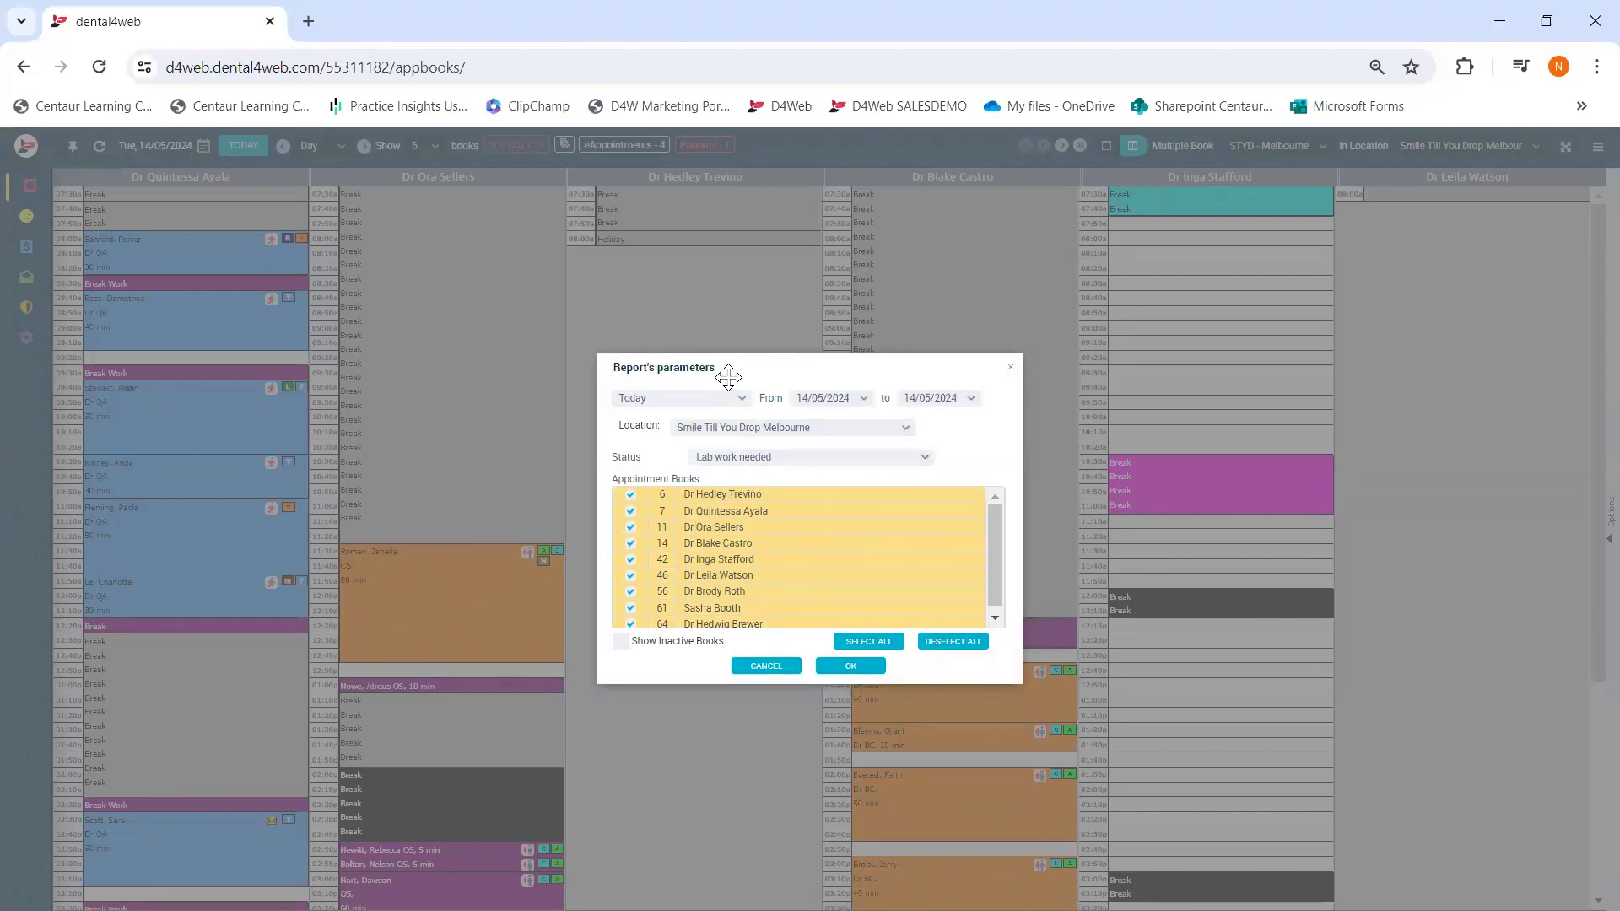
{"action": "left_click", "coordinate": [839, 667]}
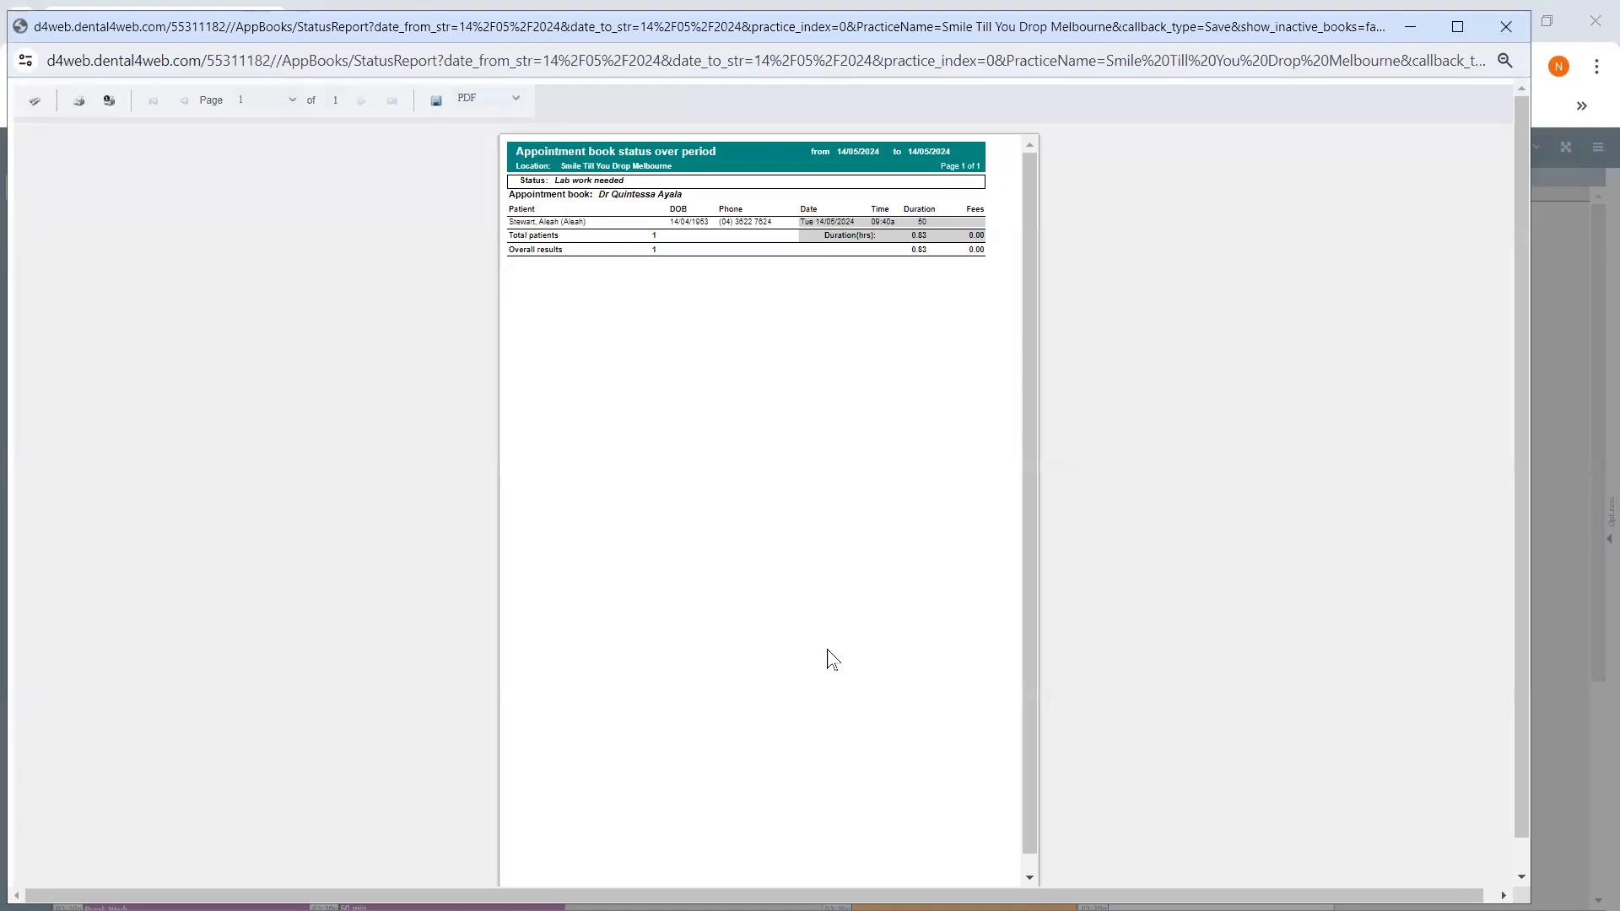
- Close the preview, cancel the status report settings, and bring up the 10:30 appointment's menu
{"action": "left_click", "coordinate": [1506, 26]}
{"action": "left_click", "coordinate": [922, 458]}
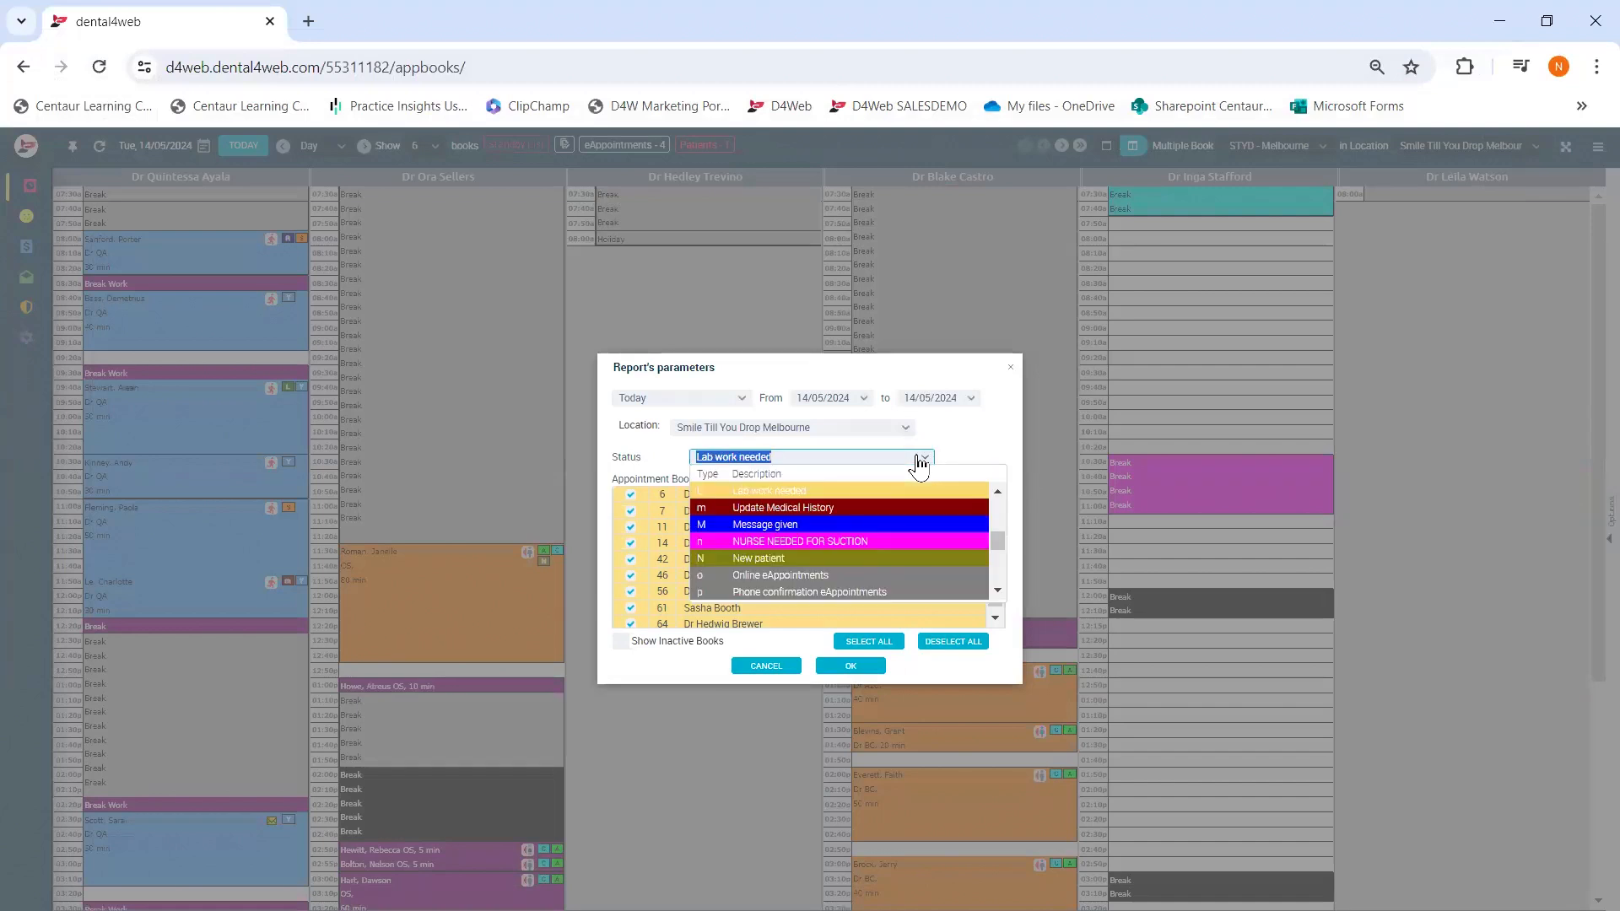
{"action": "left_click", "coordinate": [768, 669]}
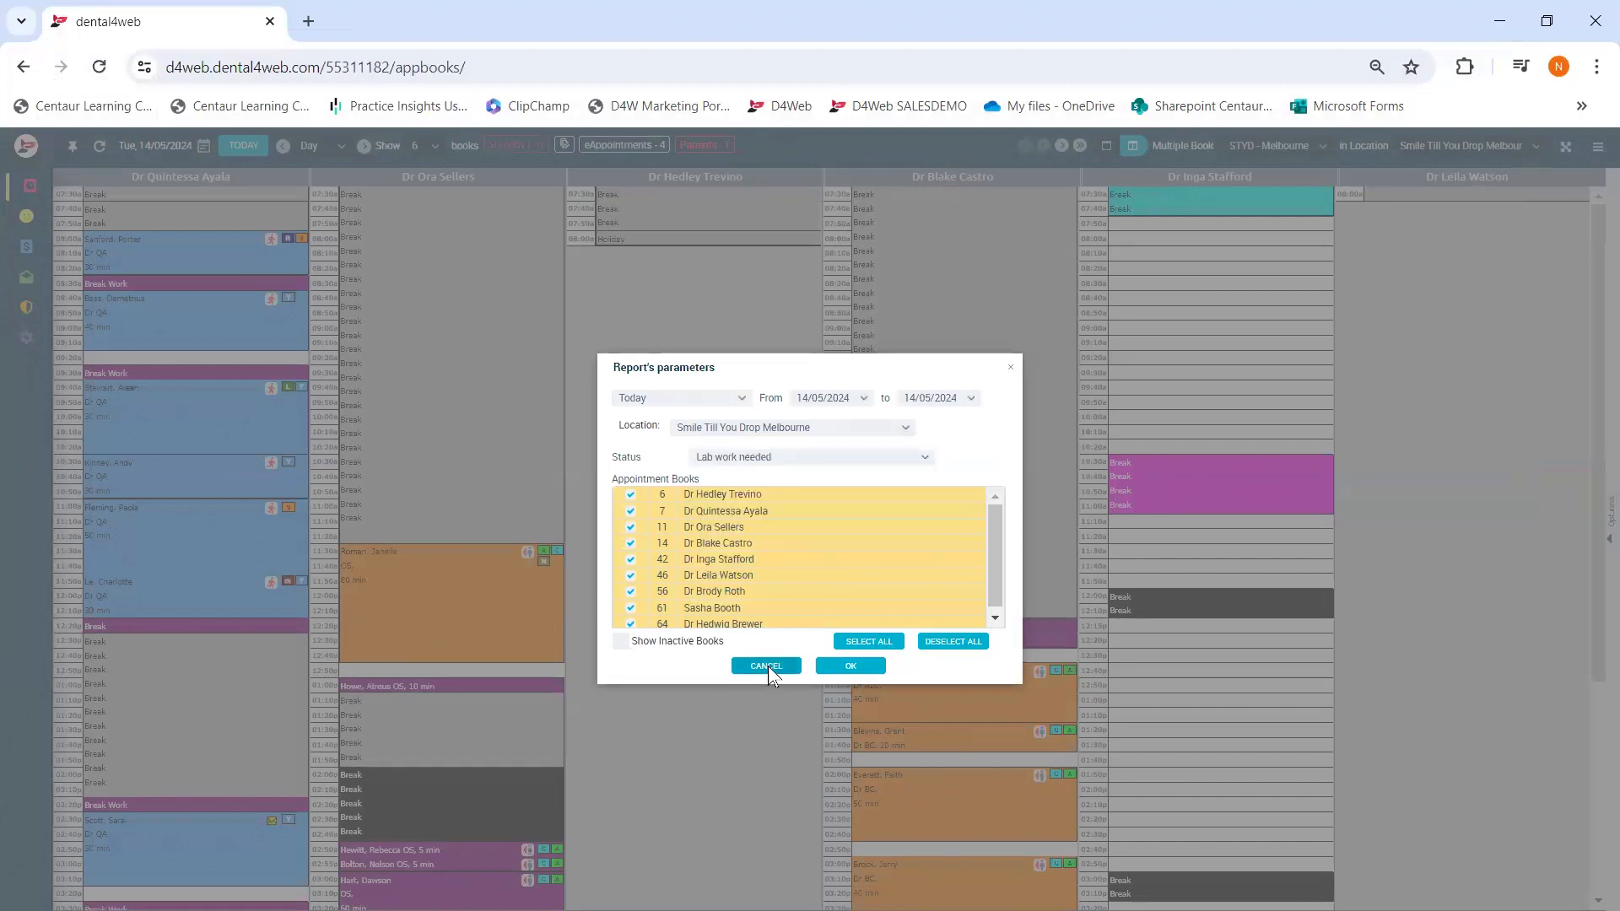
{"action": "left_click", "coordinate": [766, 666]}
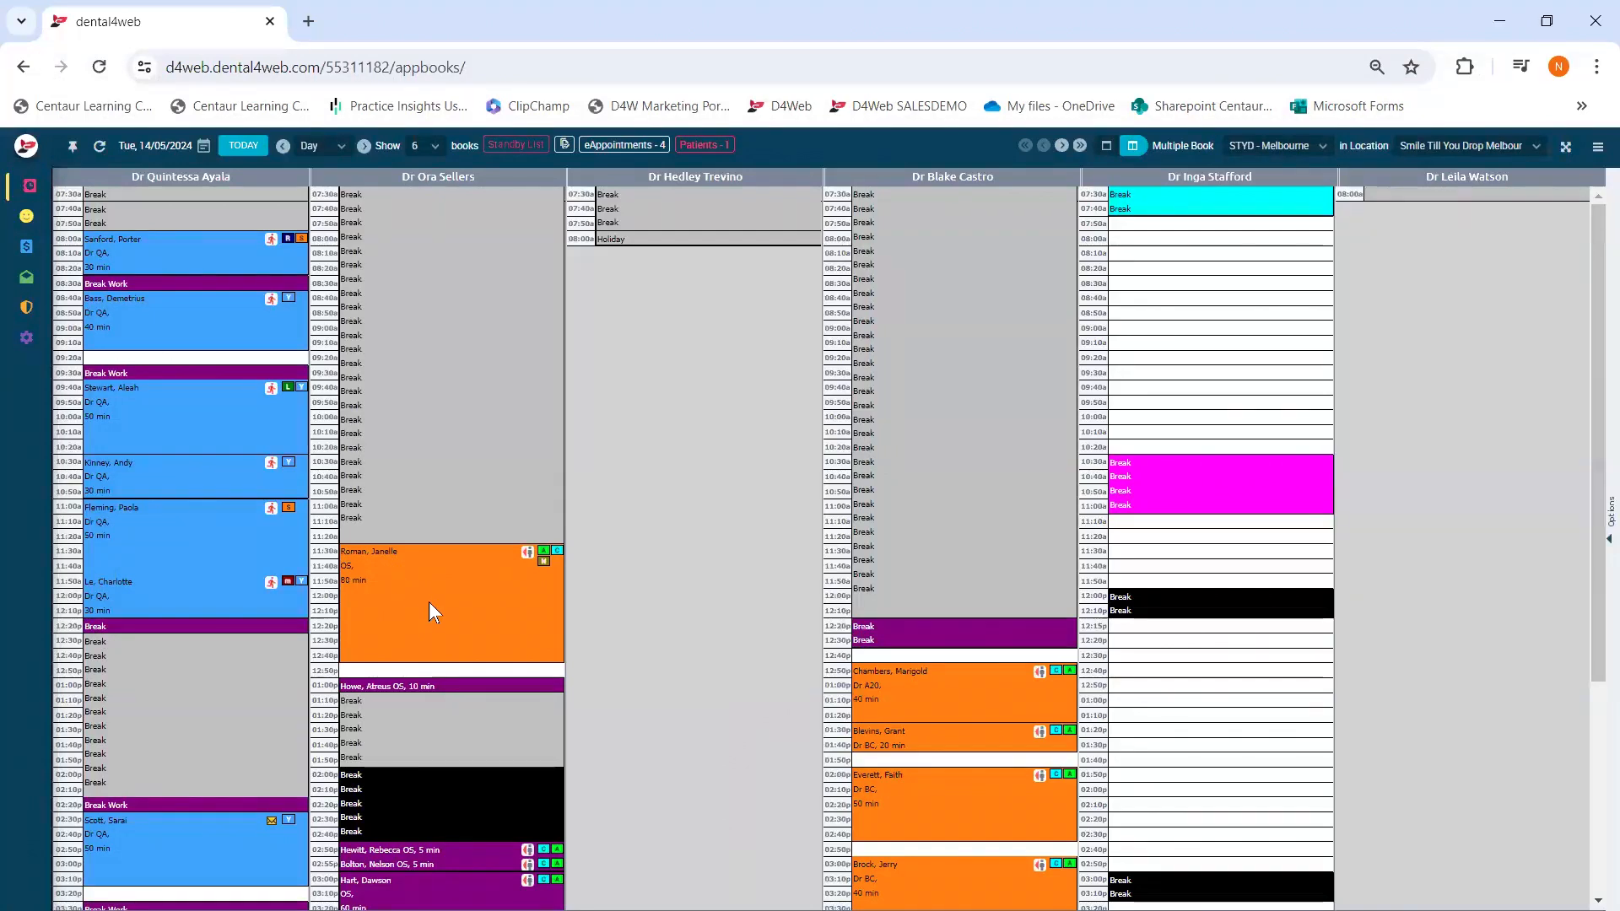
{"action": "right_click", "coordinate": [234, 474]}
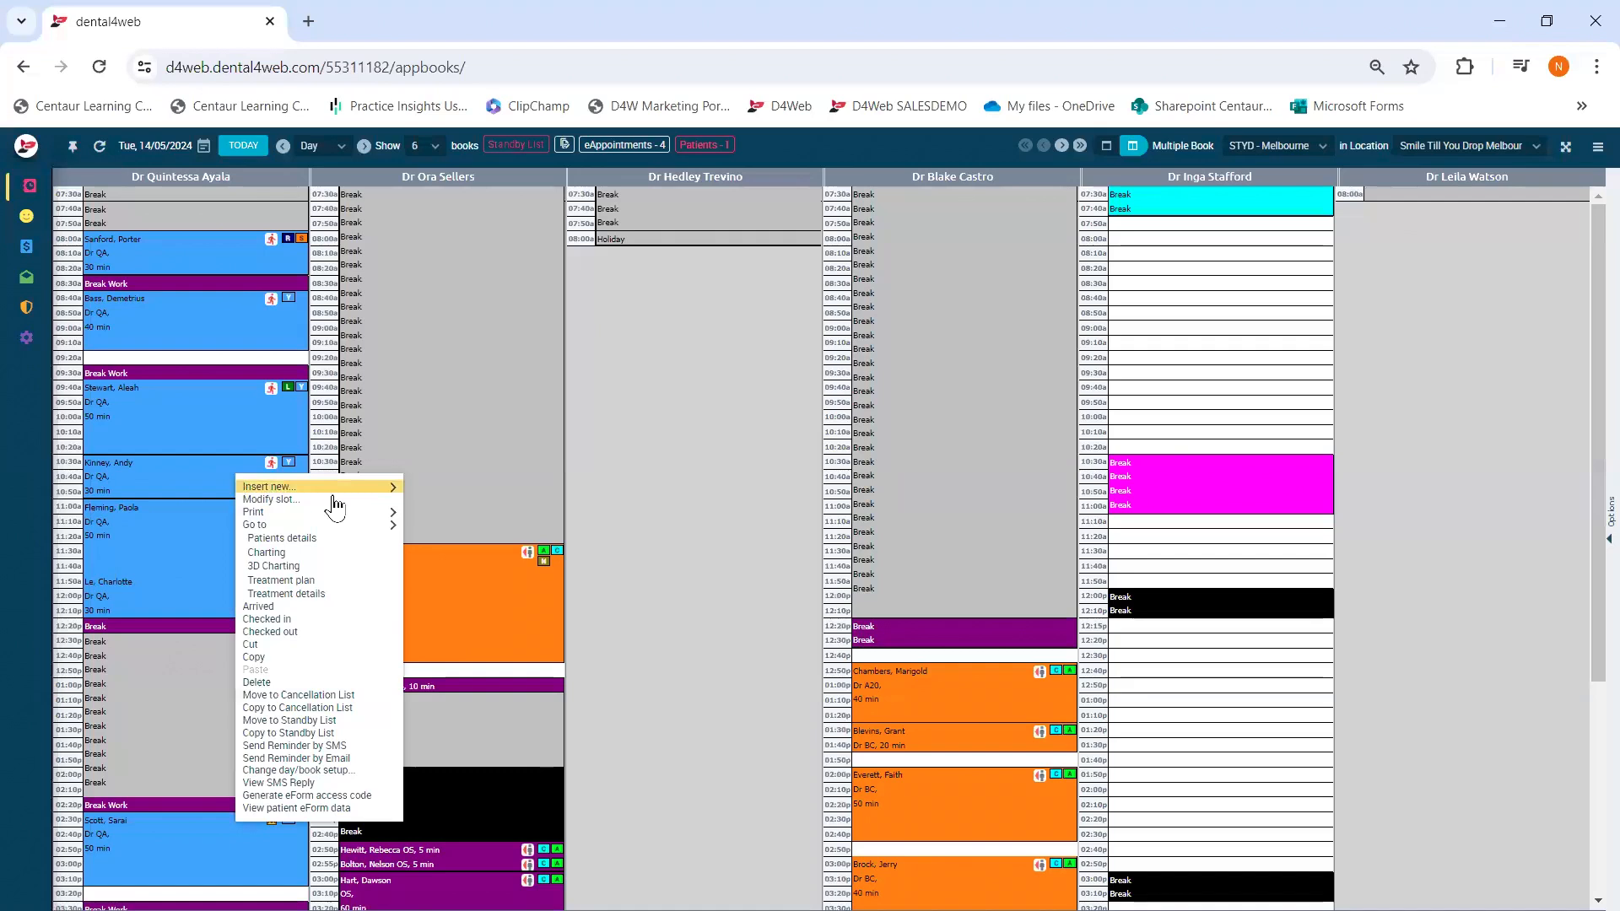
{"action": "mouse_move", "coordinate": [341, 512]}
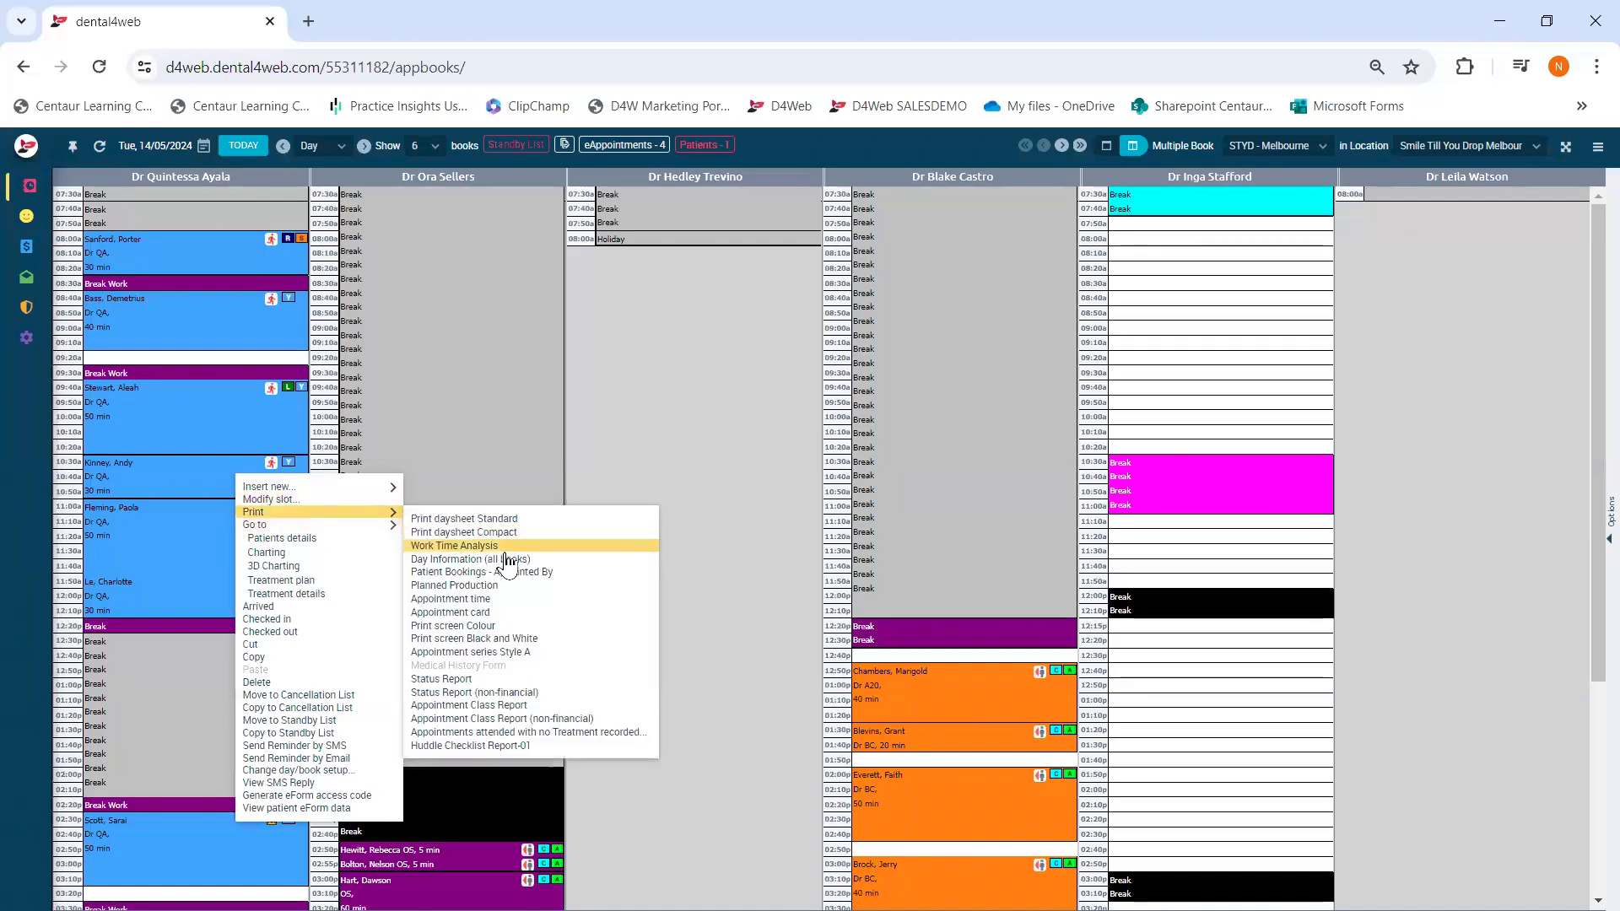
{"action": "left_click", "coordinate": [514, 706]}
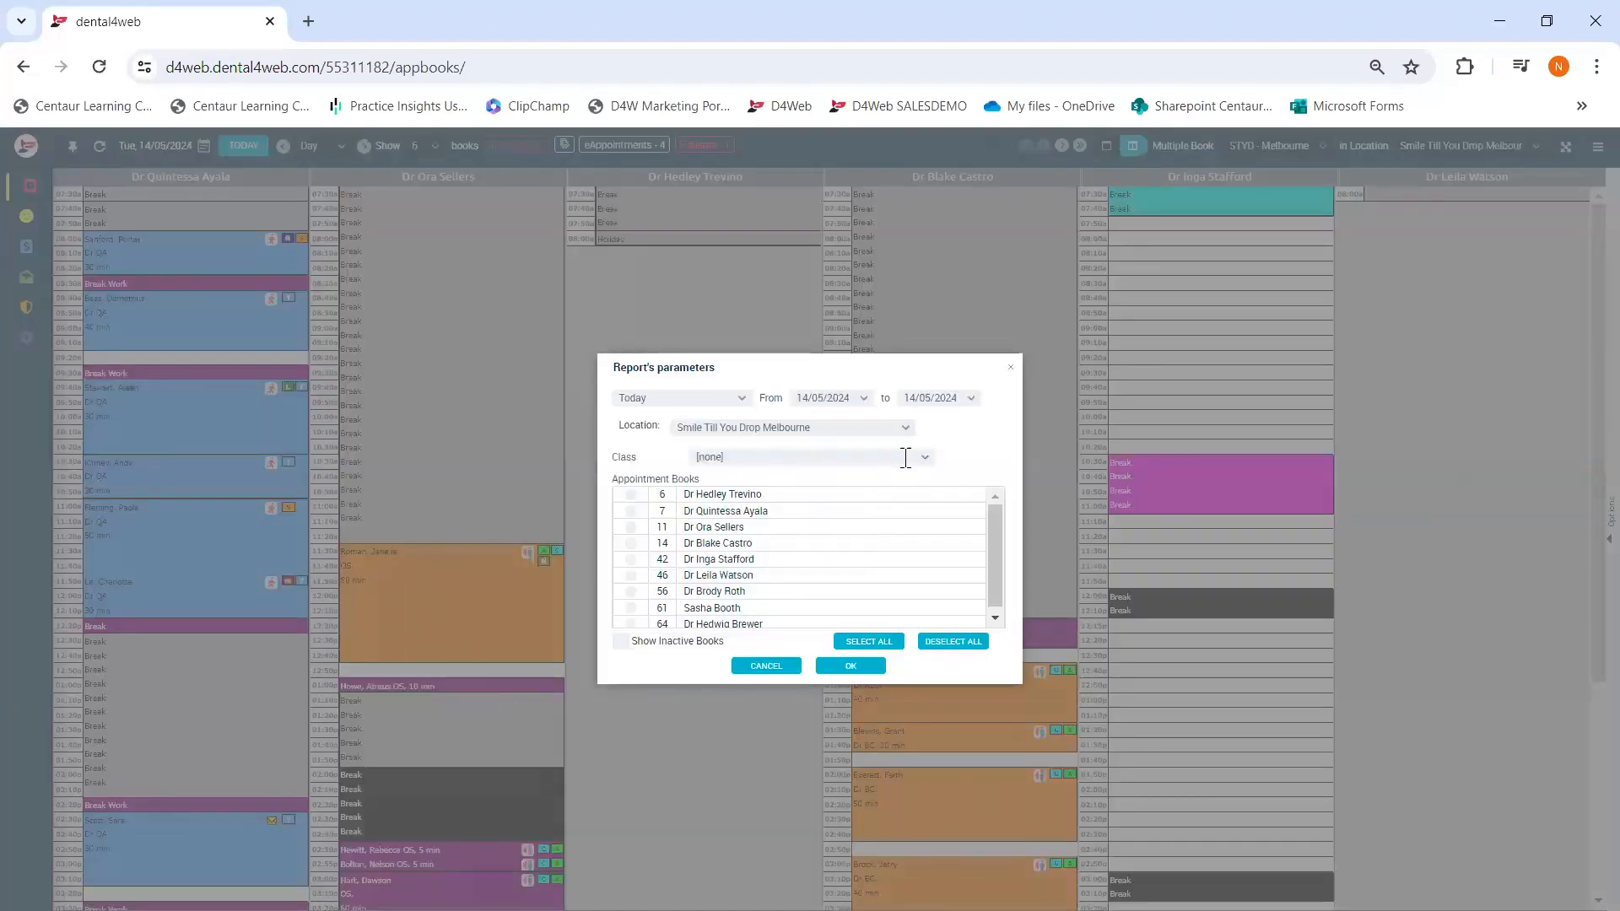
{"action": "left_click", "coordinate": [911, 460]}
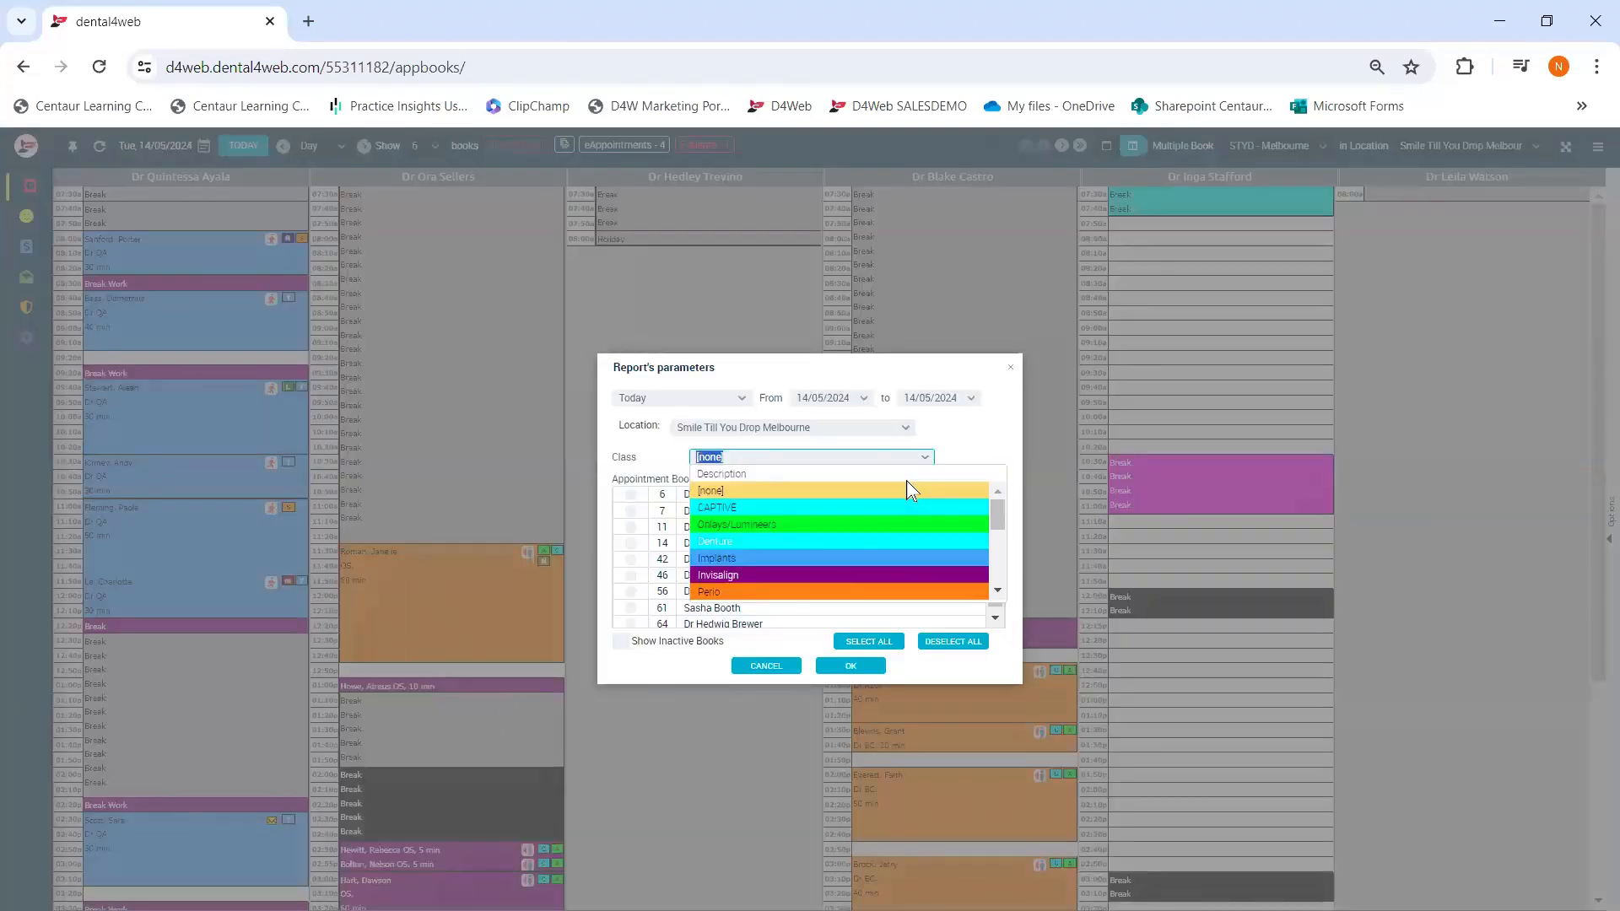
{"action": "scroll", "coordinate": [866, 523], "scroll_direction": "down", "scroll_amount": 4}
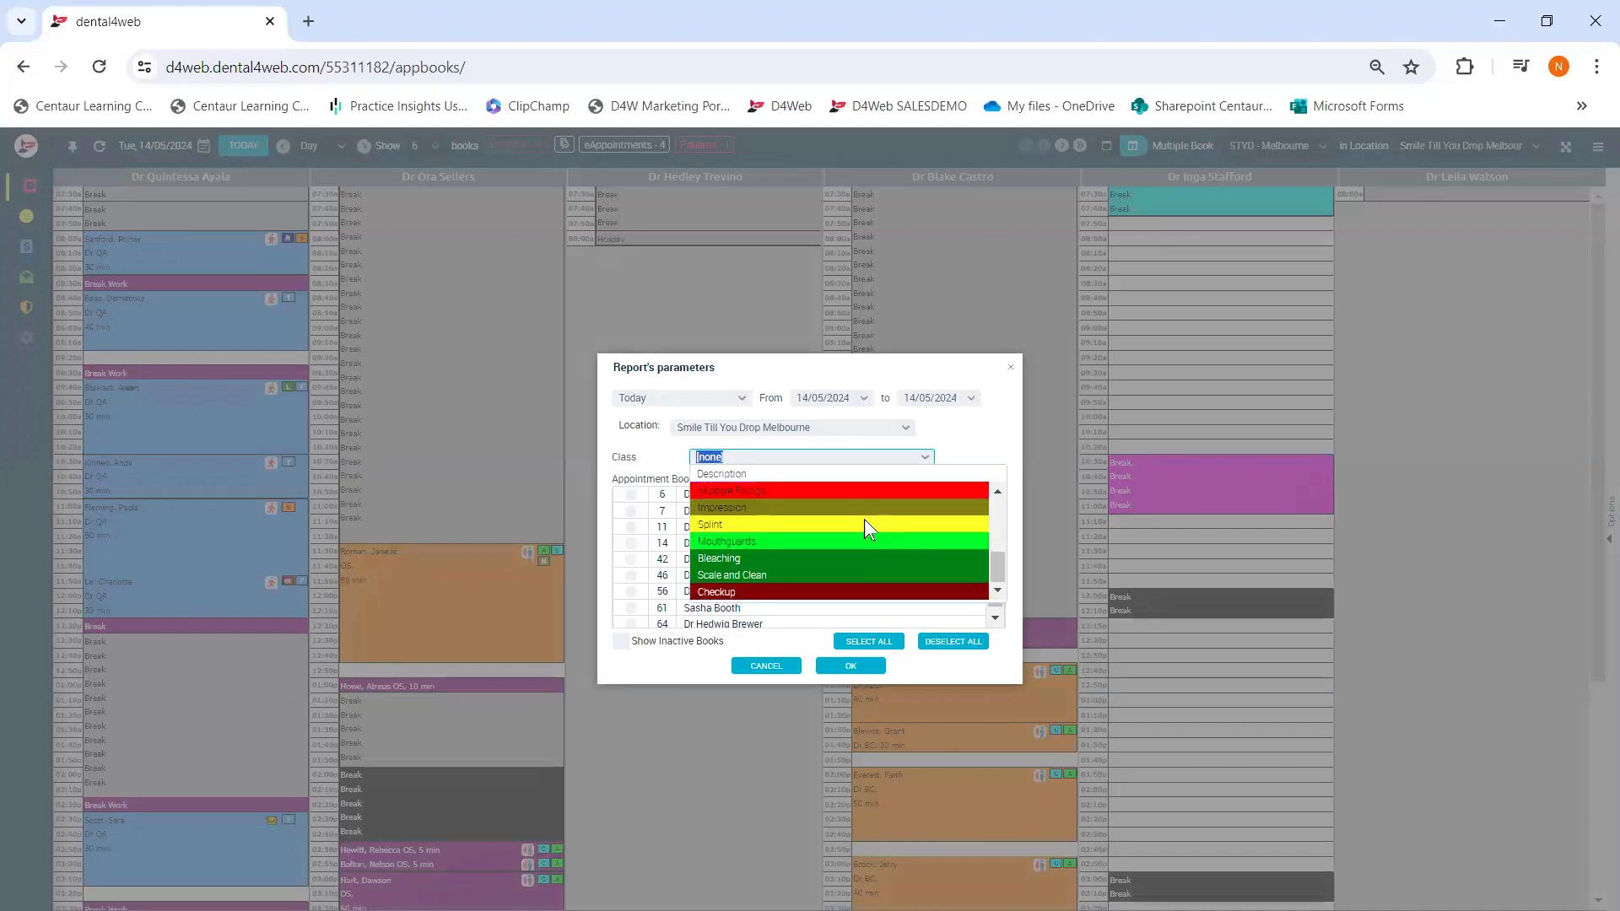
{"action": "scroll", "coordinate": [864, 524], "scroll_direction": "up", "scroll_amount": 4}
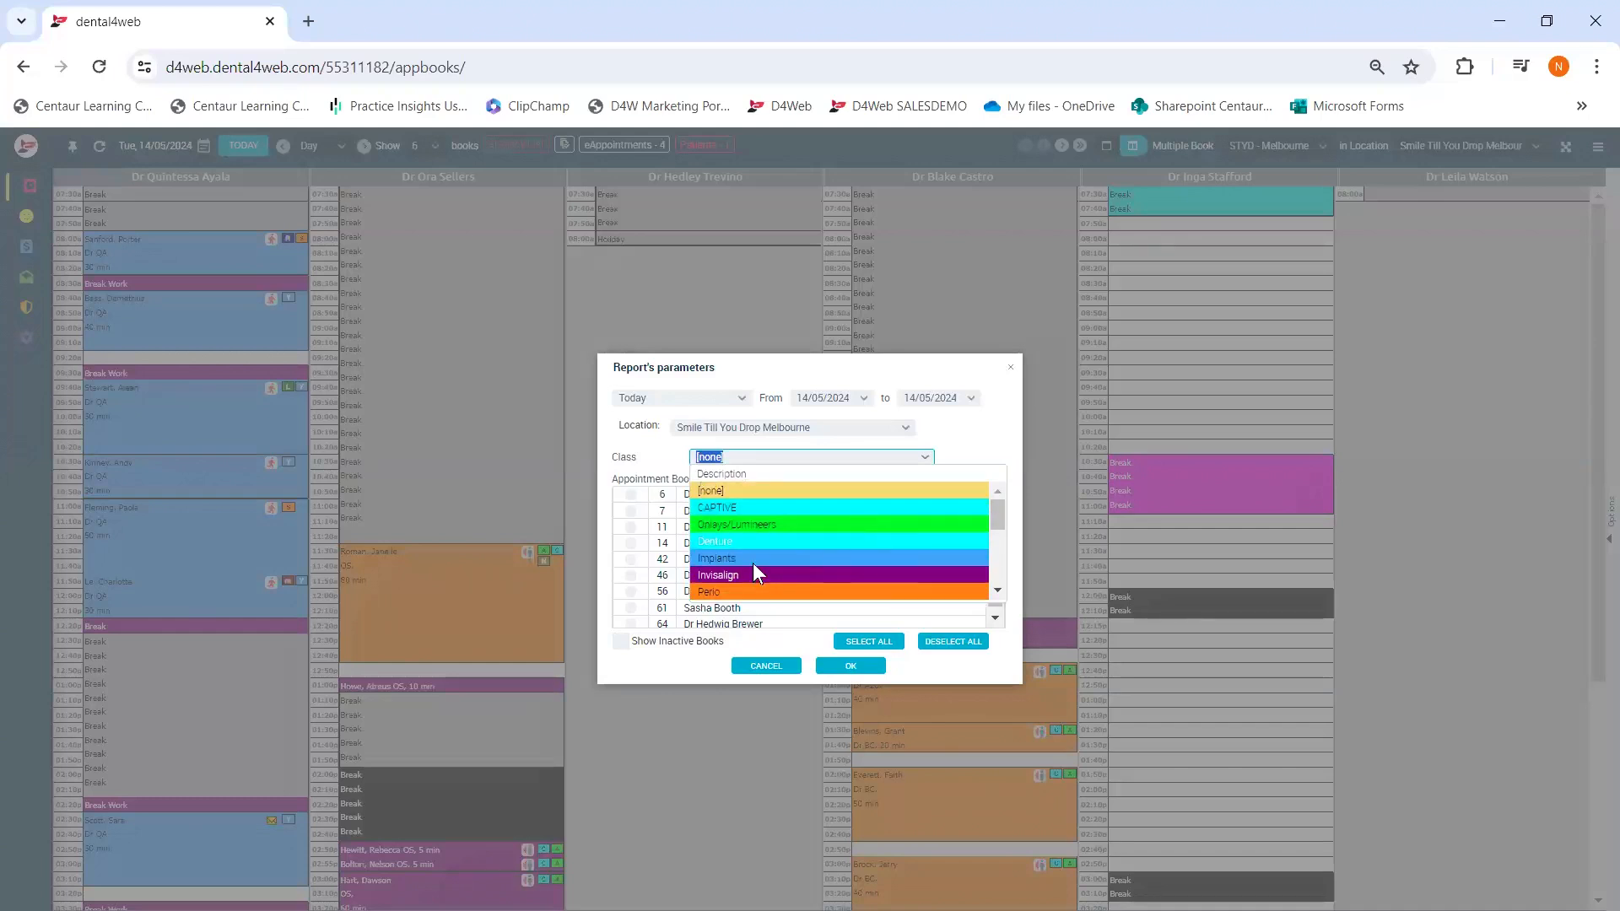
{"action": "left_click", "coordinate": [740, 590]}
{"action": "left_click", "coordinate": [741, 397]}
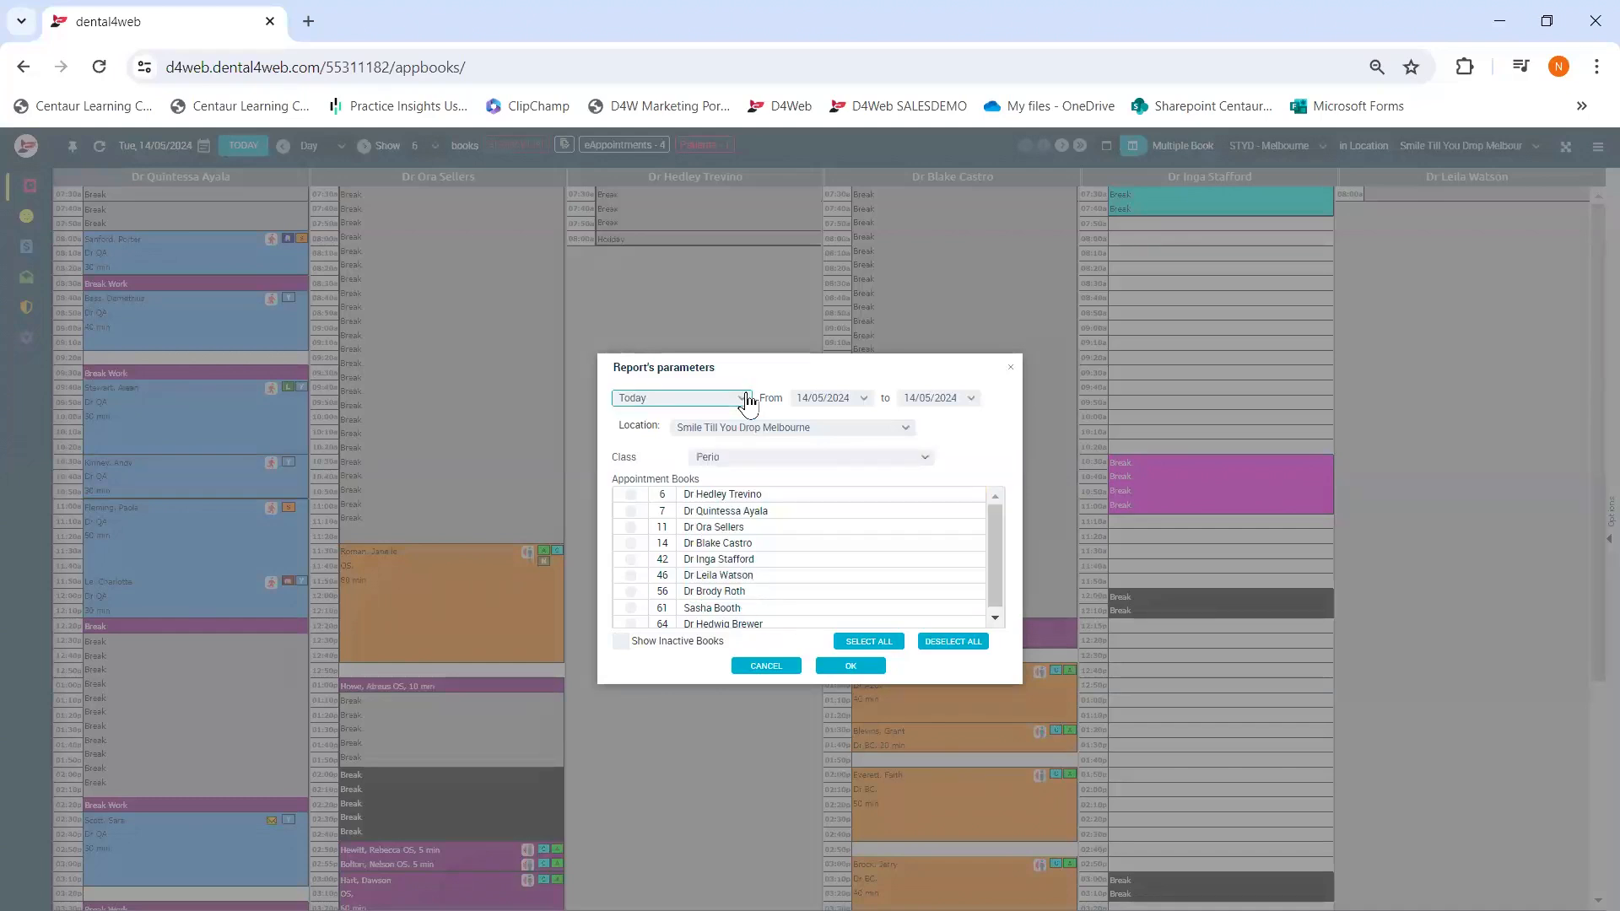
{"action": "left_click", "coordinate": [648, 467]}
{"action": "left_click", "coordinate": [846, 667]}
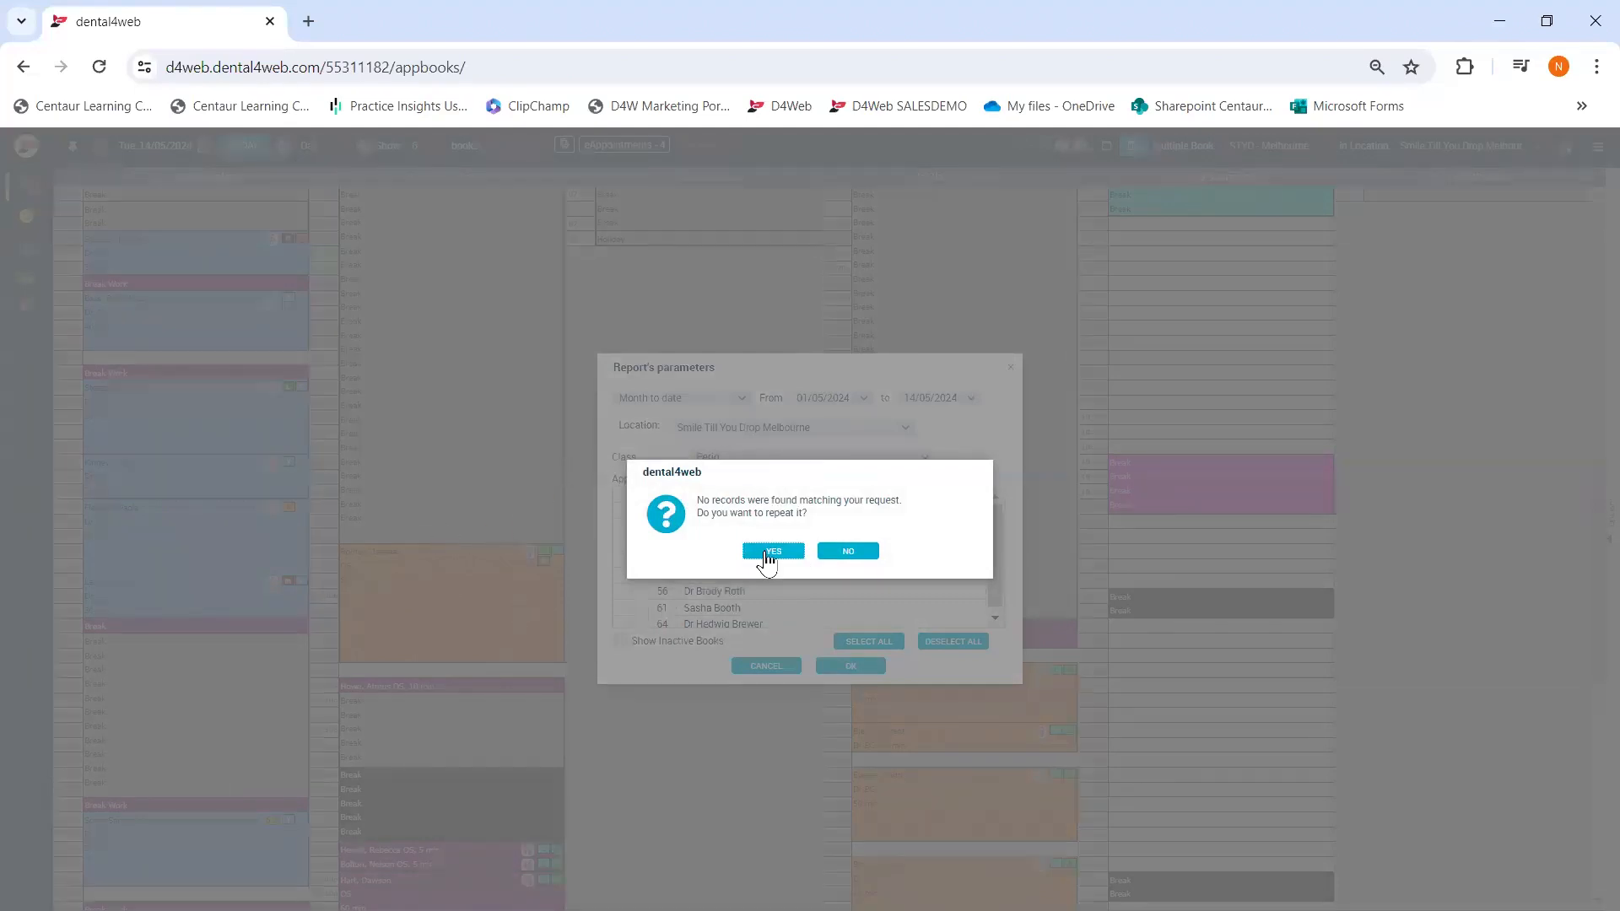
{"action": "left_click", "coordinate": [865, 552]}
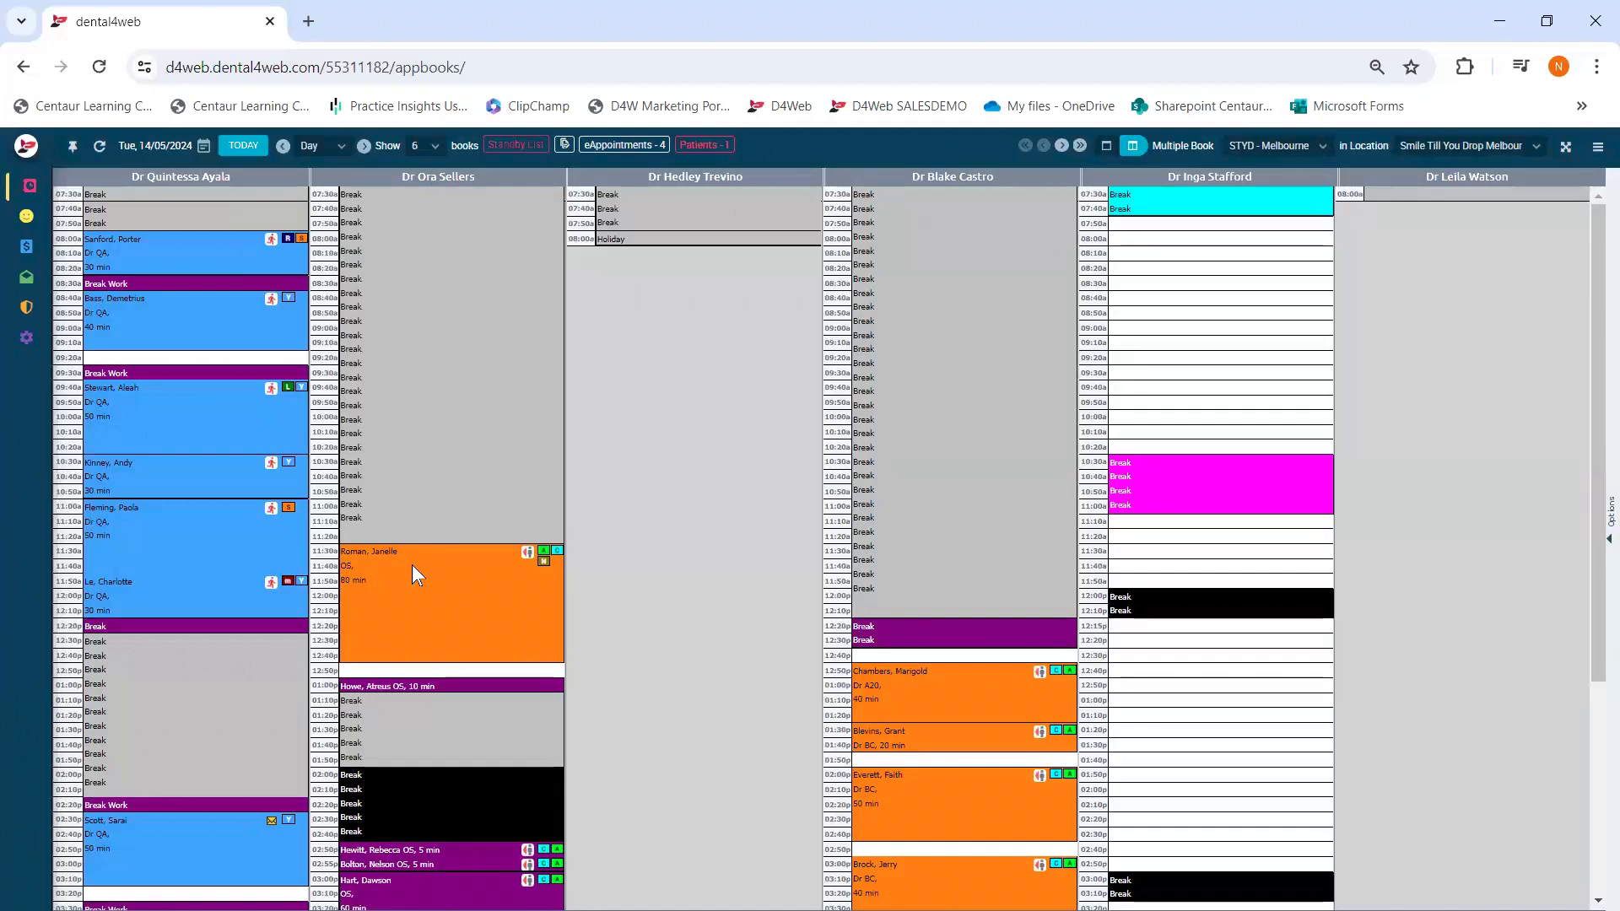
{"action": "right_click", "coordinate": [361, 424]}
{"action": "mouse_move", "coordinate": [418, 466]}
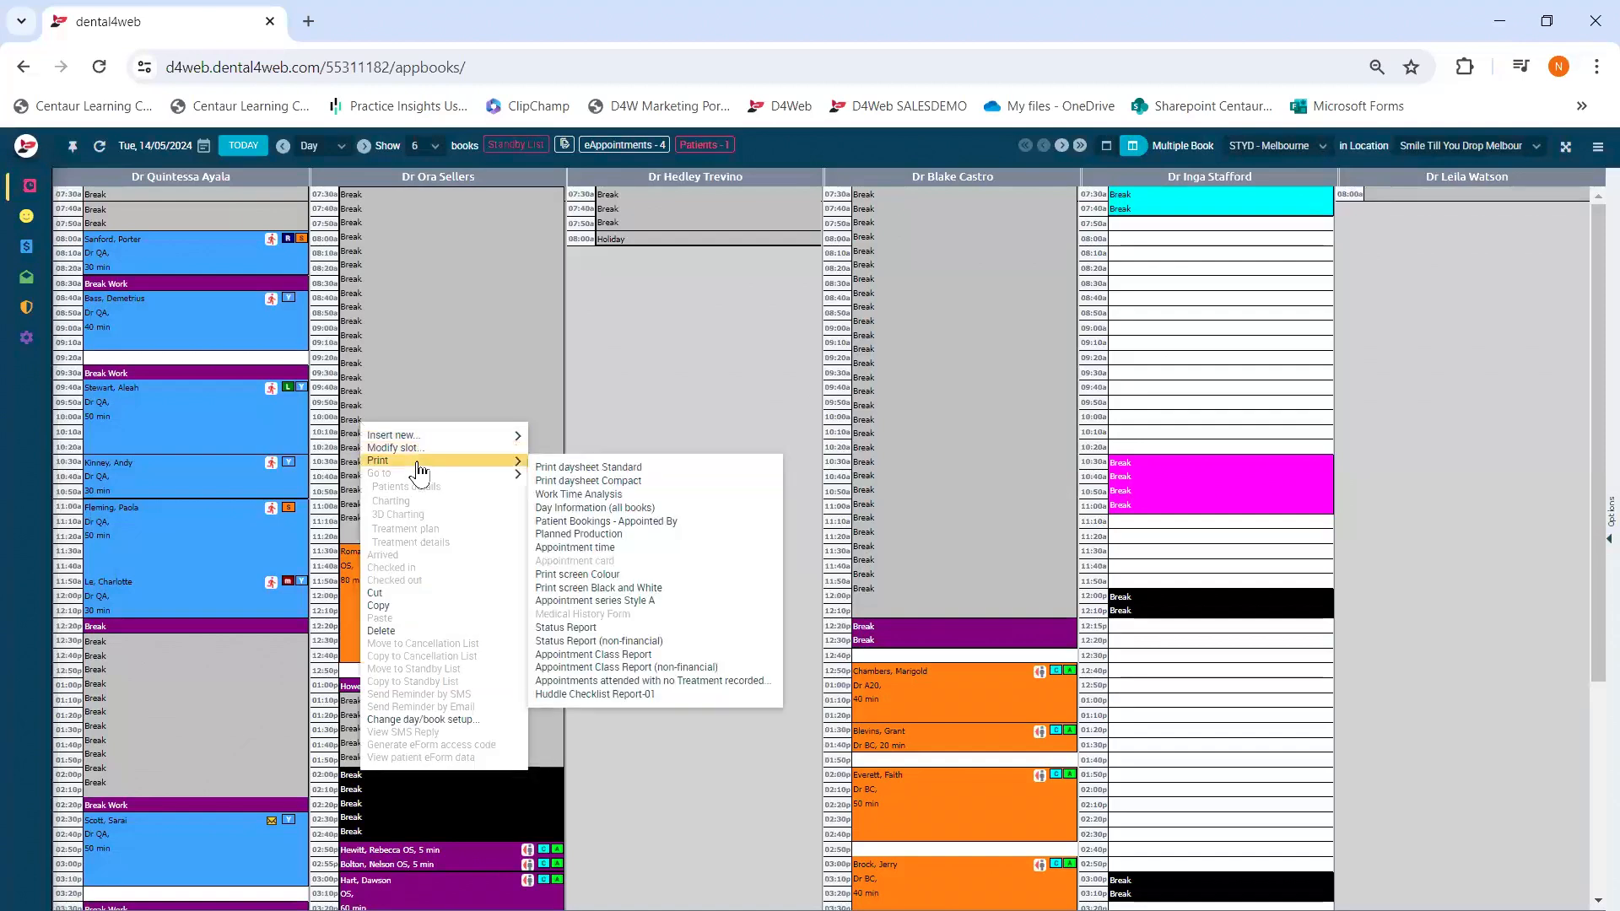
{"action": "left_click", "coordinate": [619, 535]}
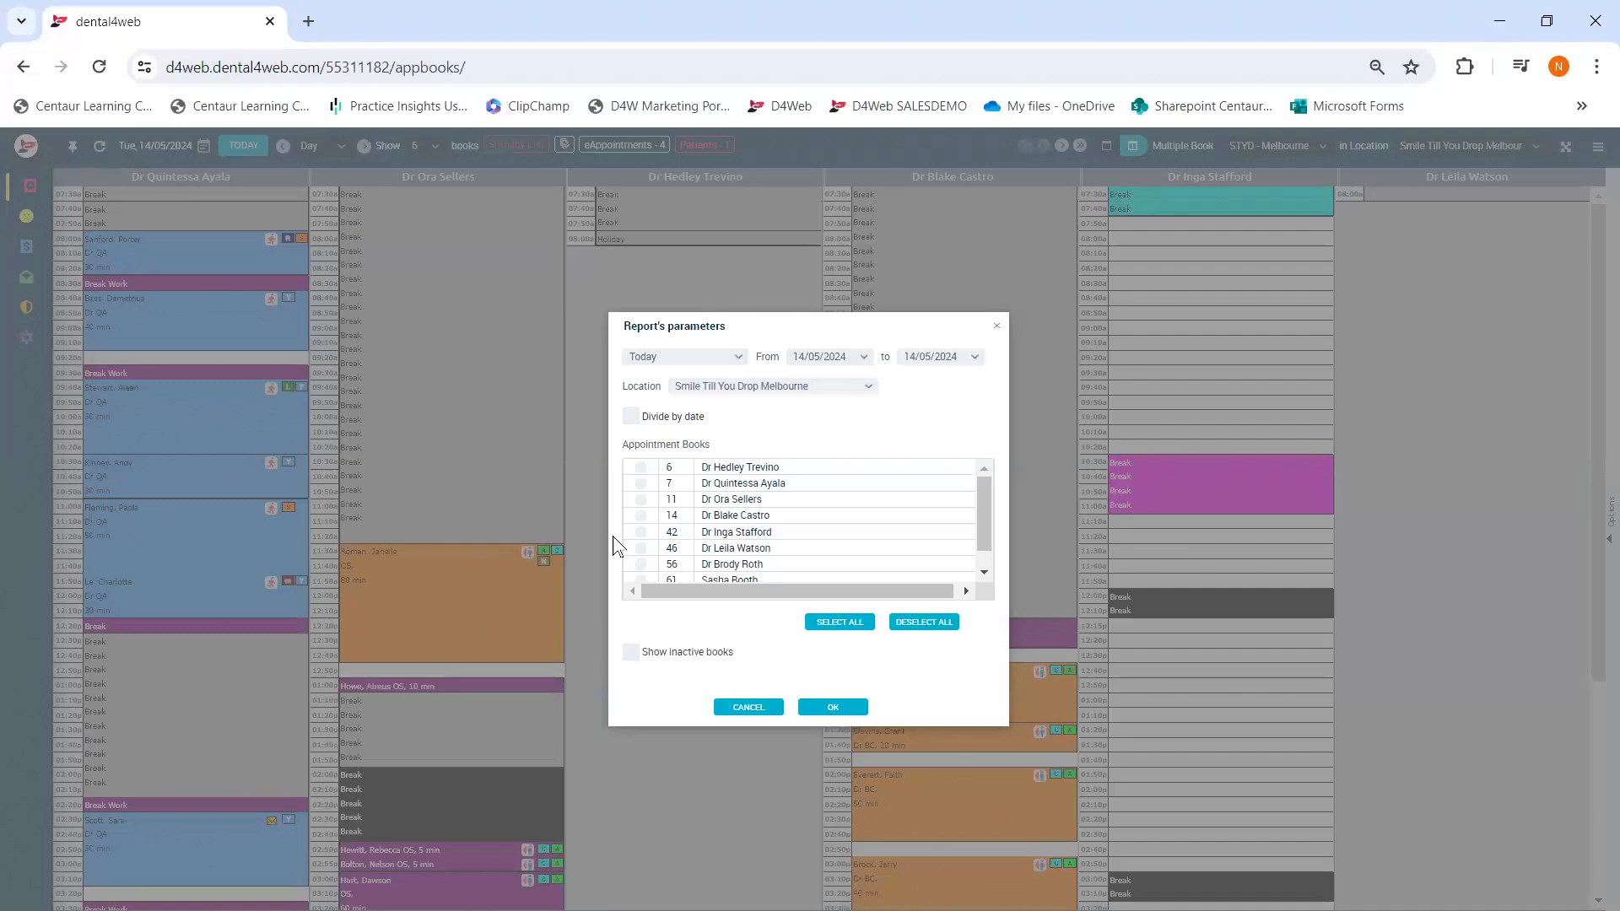
{"action": "left_click", "coordinate": [847, 625]}
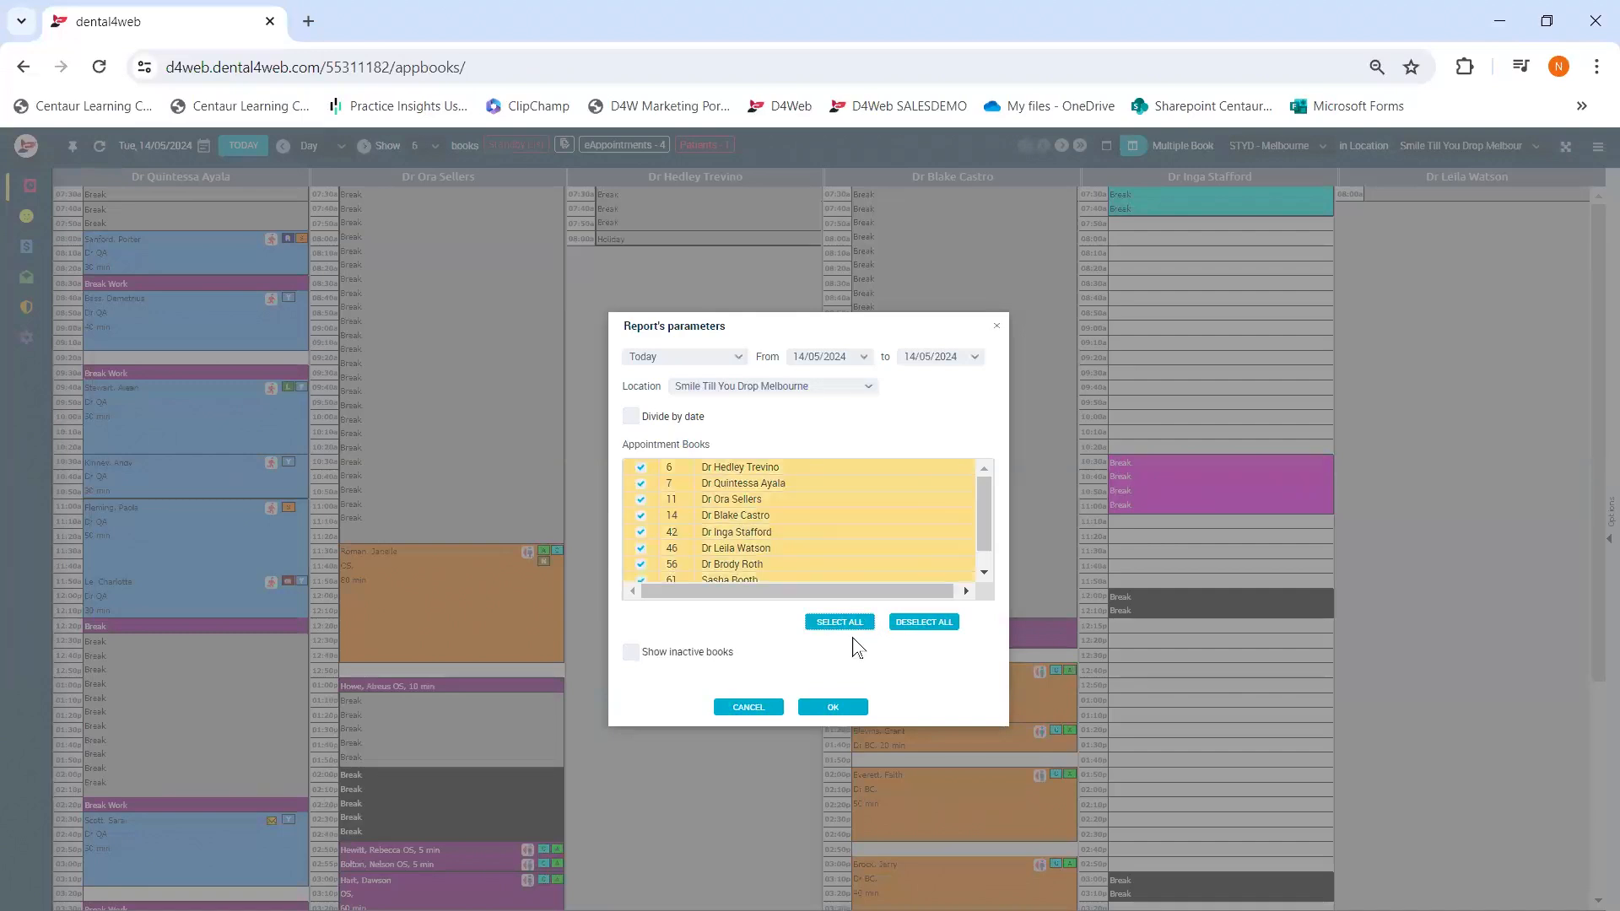
{"action": "left_click", "coordinate": [833, 708]}
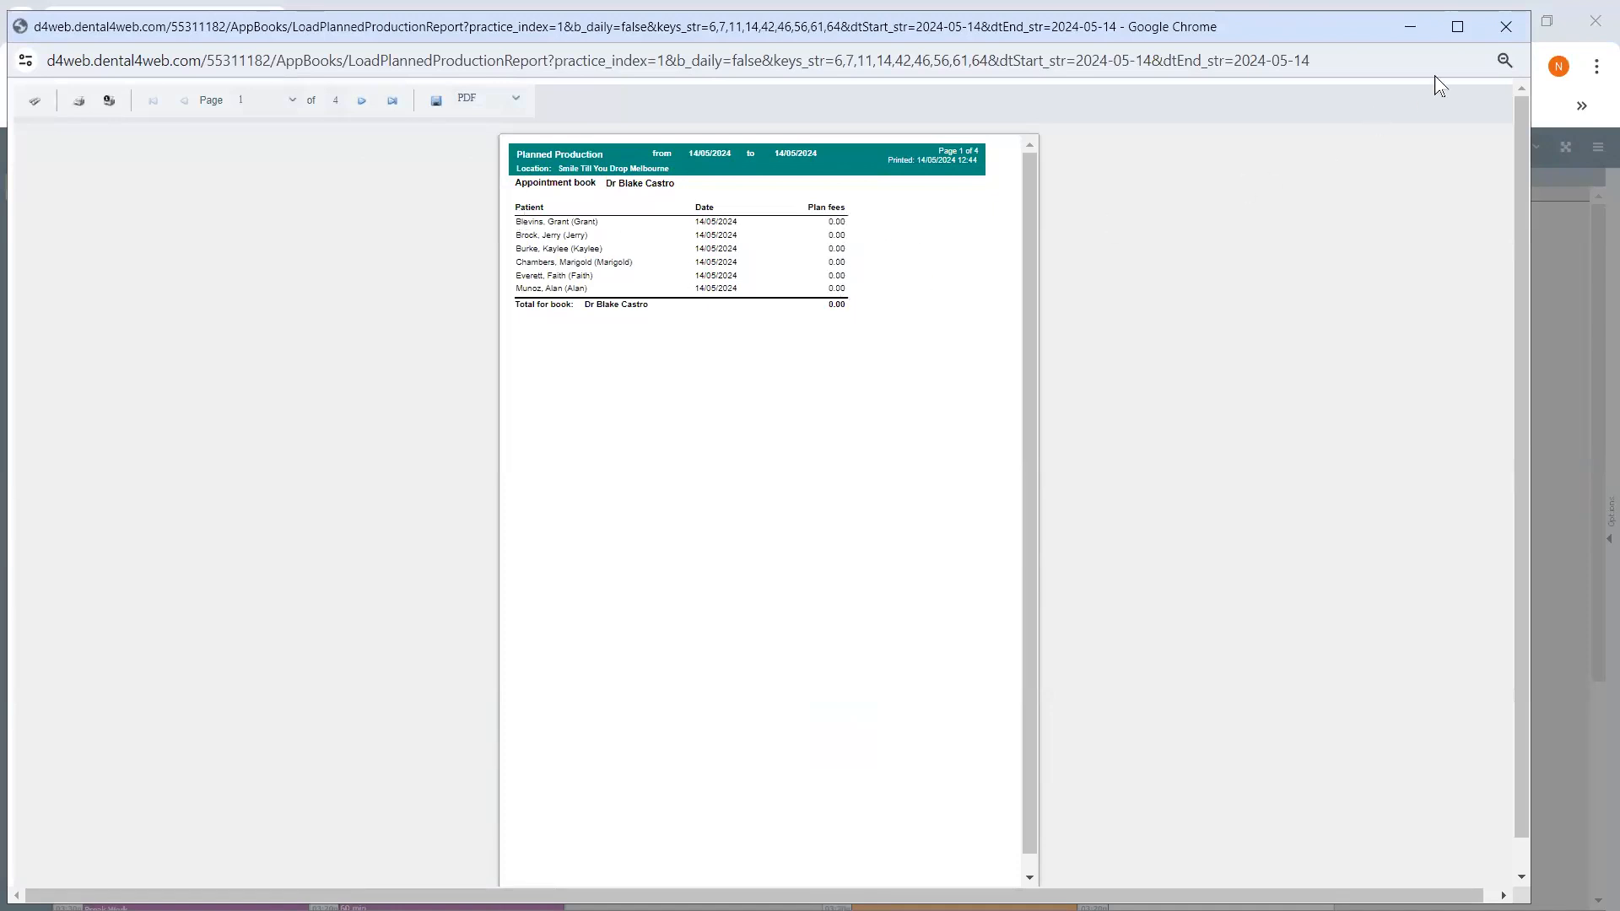
{"action": "left_click", "coordinate": [1507, 27]}
{"action": "left_click", "coordinate": [743, 709]}
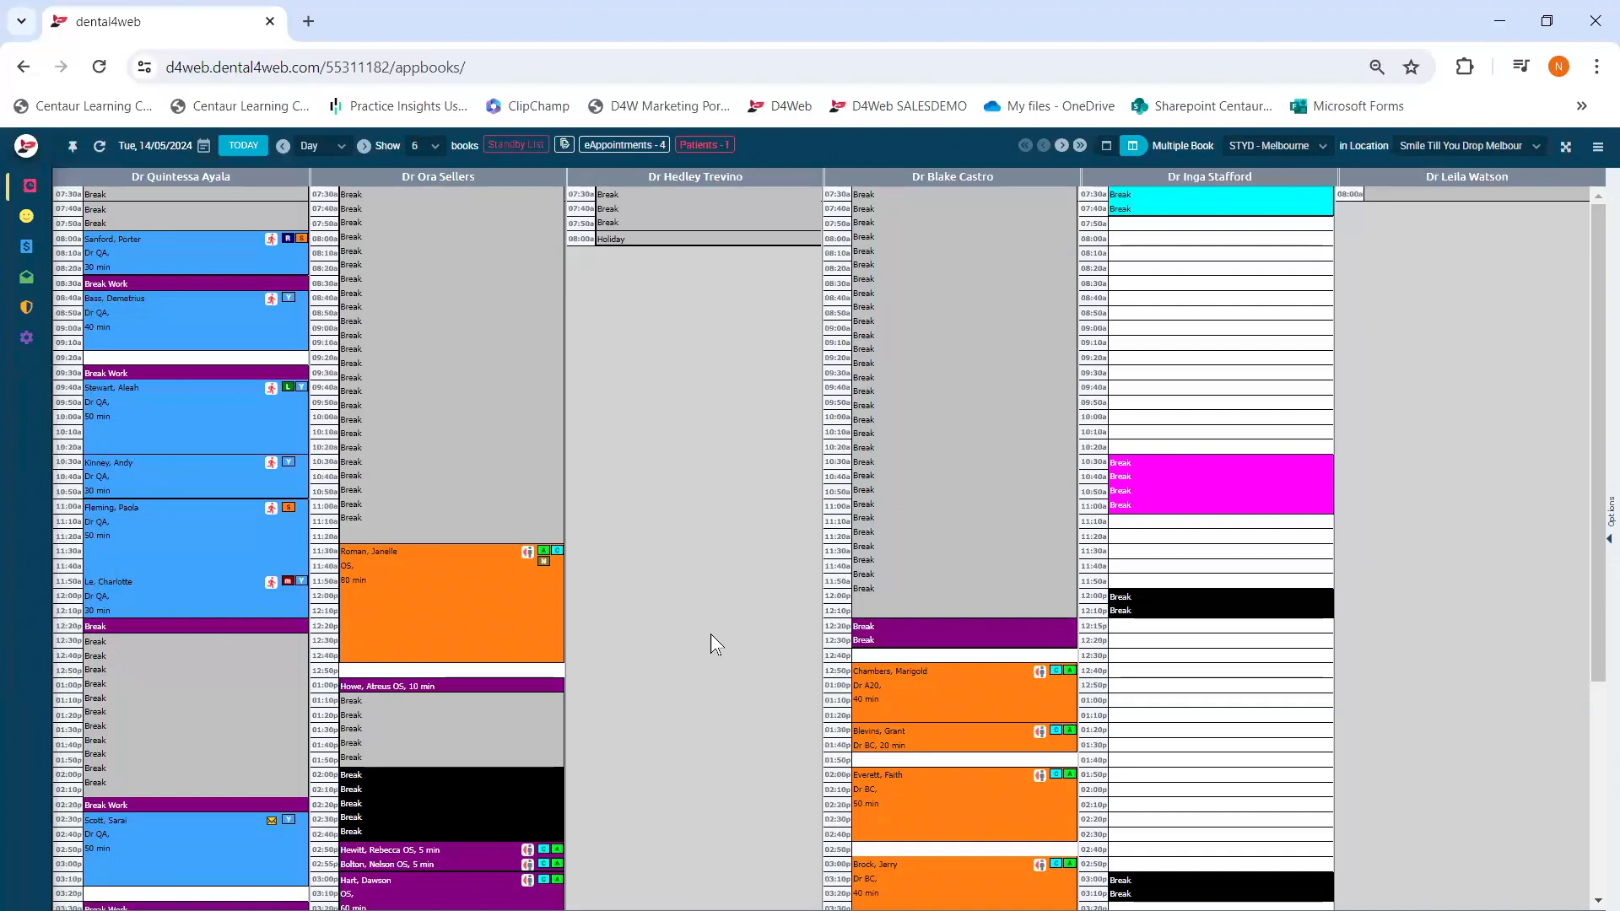
{"action": "right_click", "coordinate": [218, 414]}
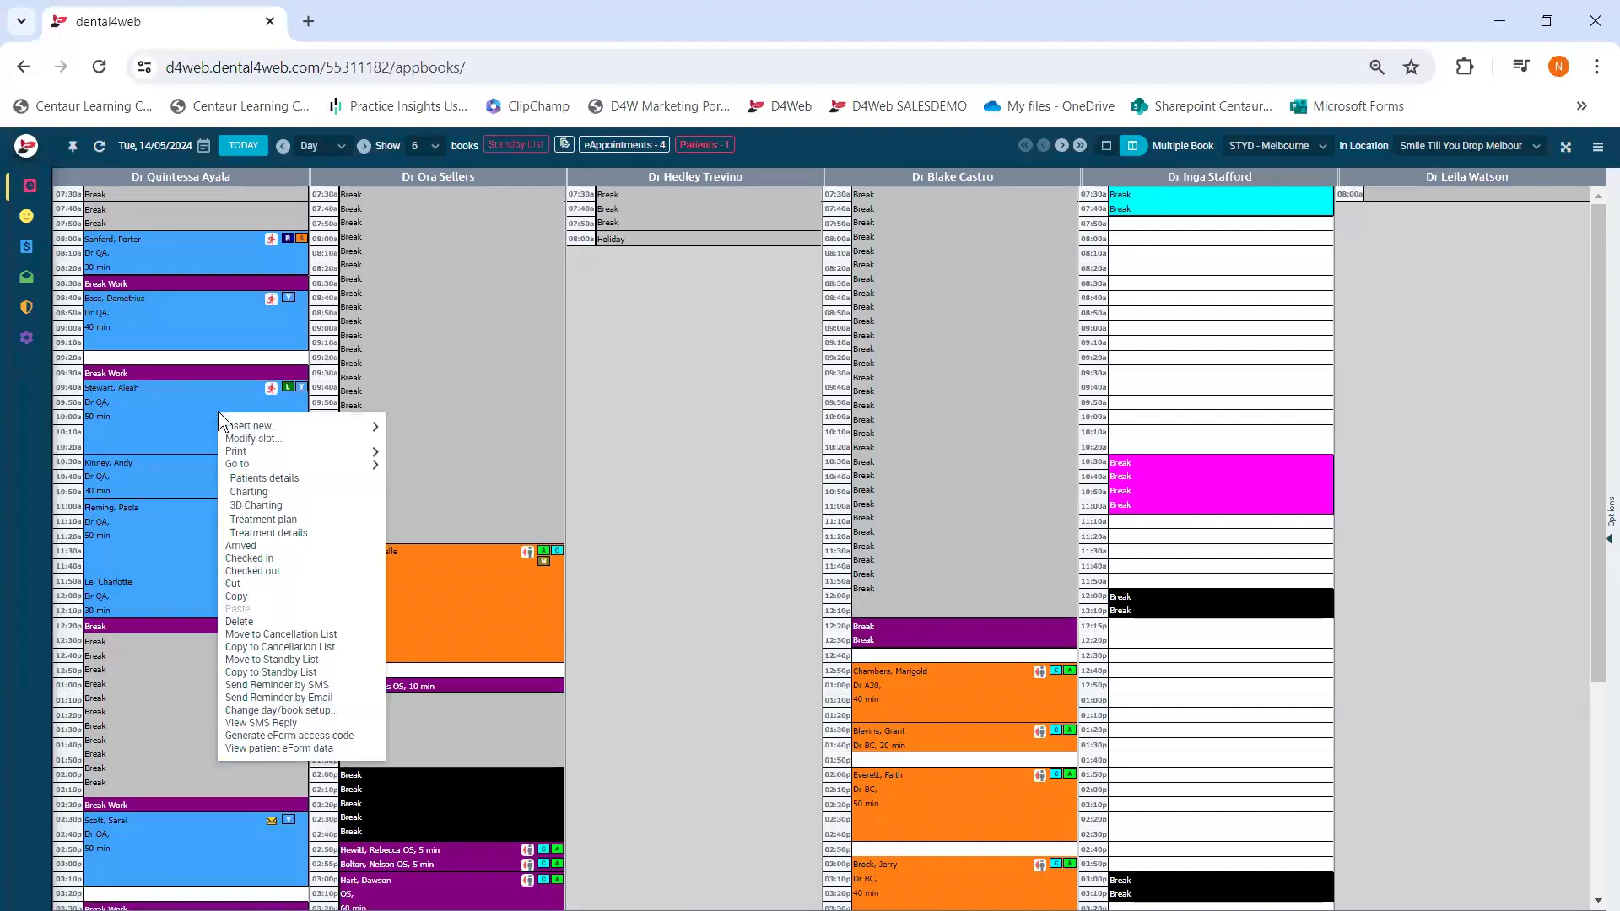
{"action": "mouse_move", "coordinate": [288, 455]}
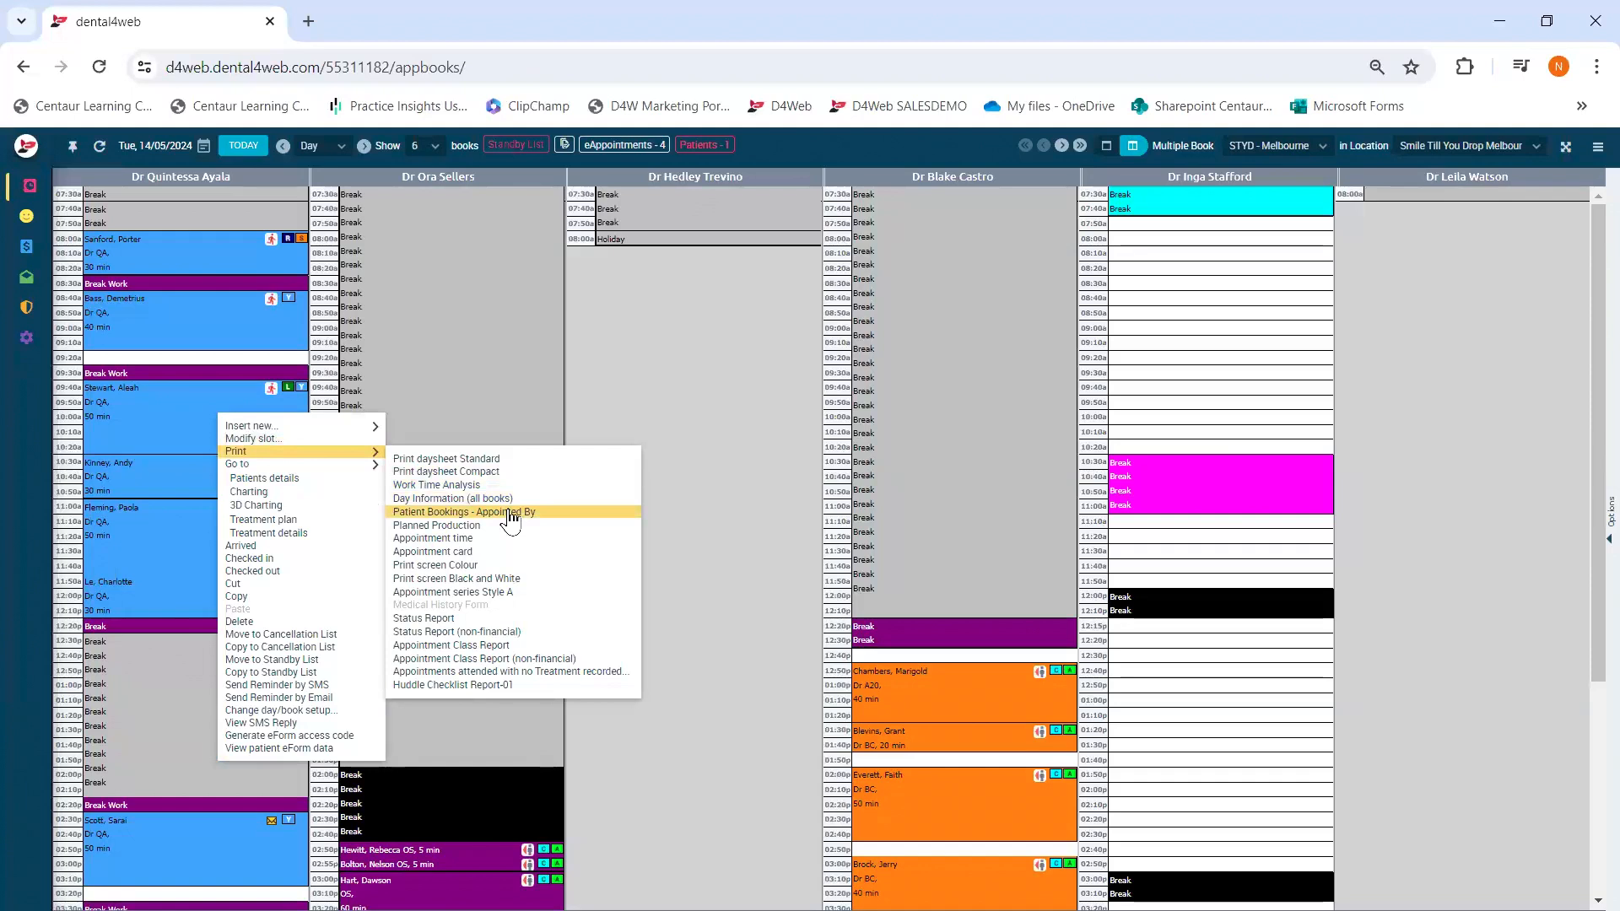
{"action": "left_click", "coordinate": [507, 484]}
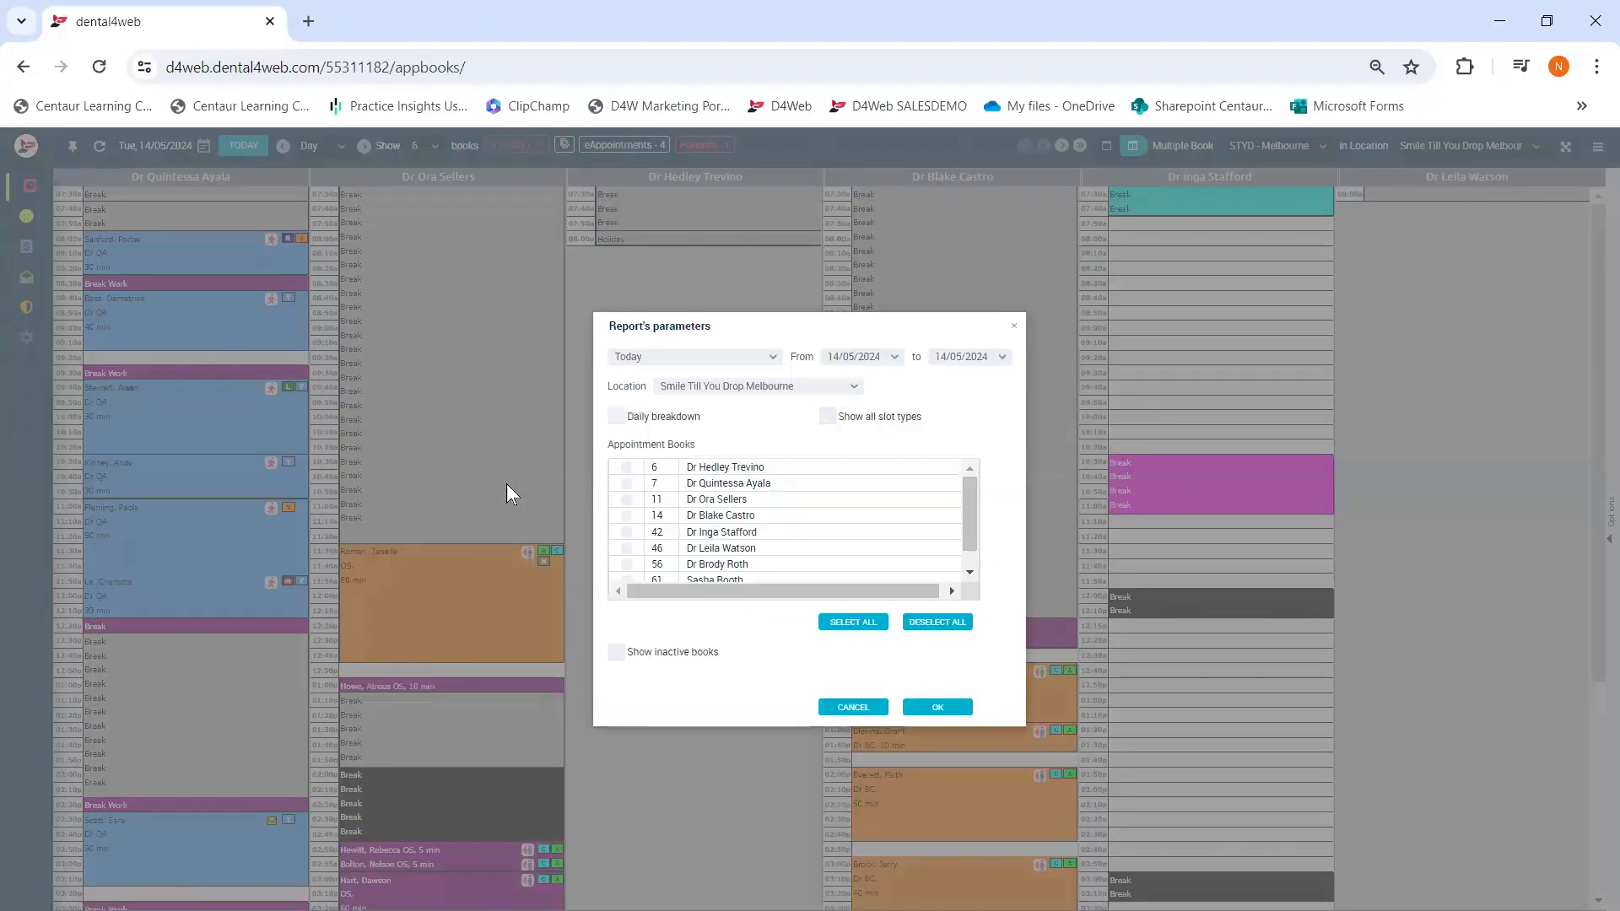
{"action": "left_click", "coordinate": [868, 625]}
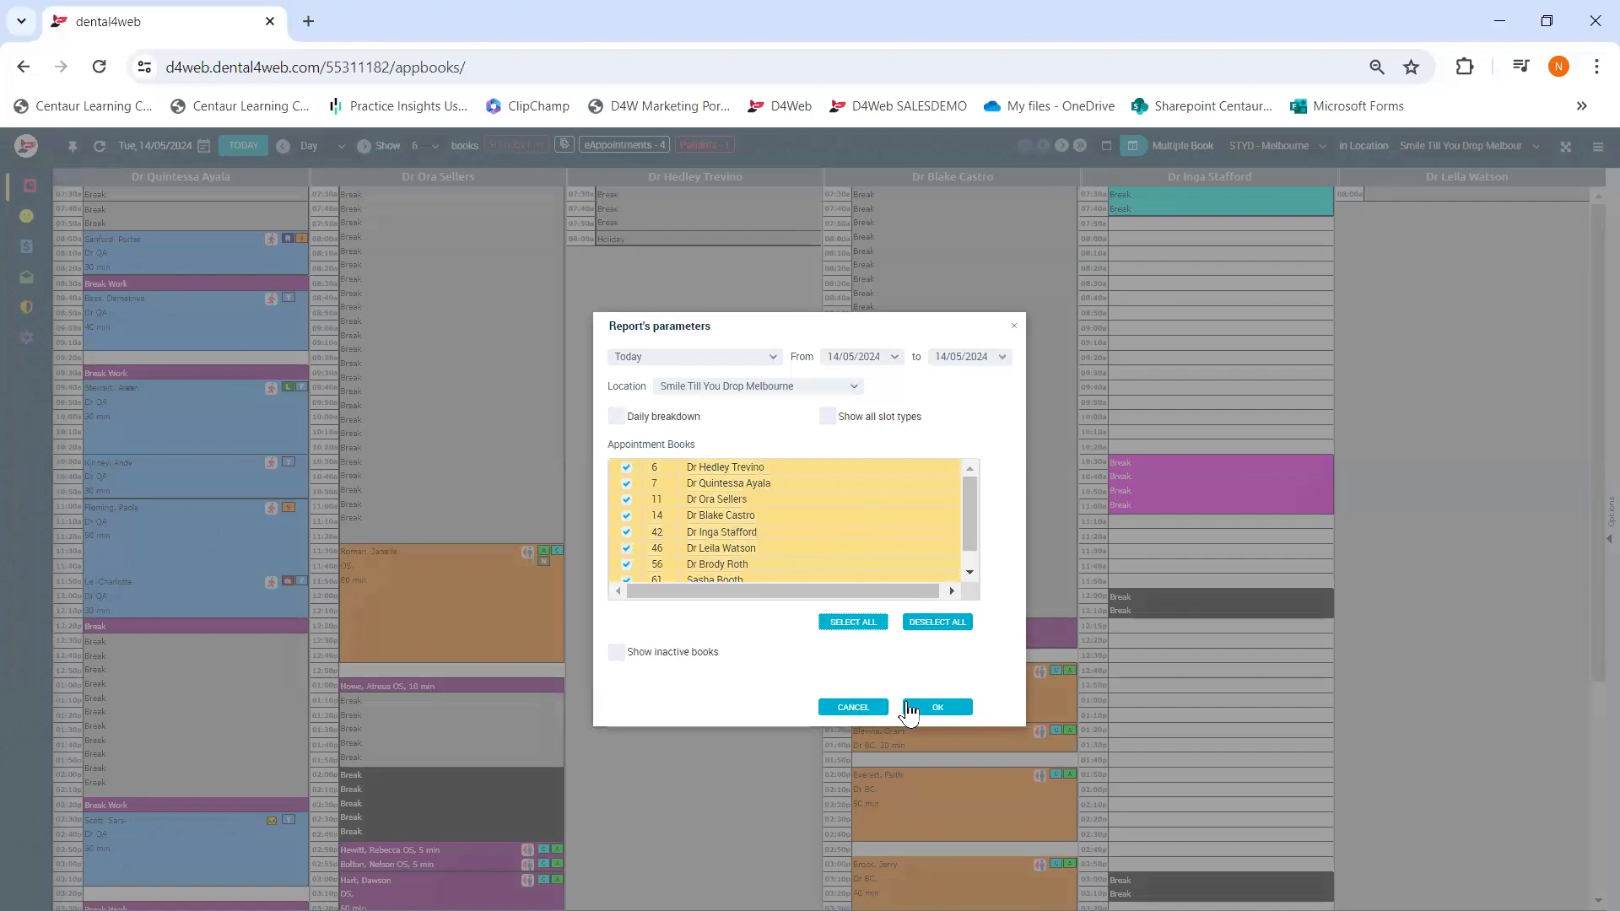
{"action": "left_click", "coordinate": [920, 709]}
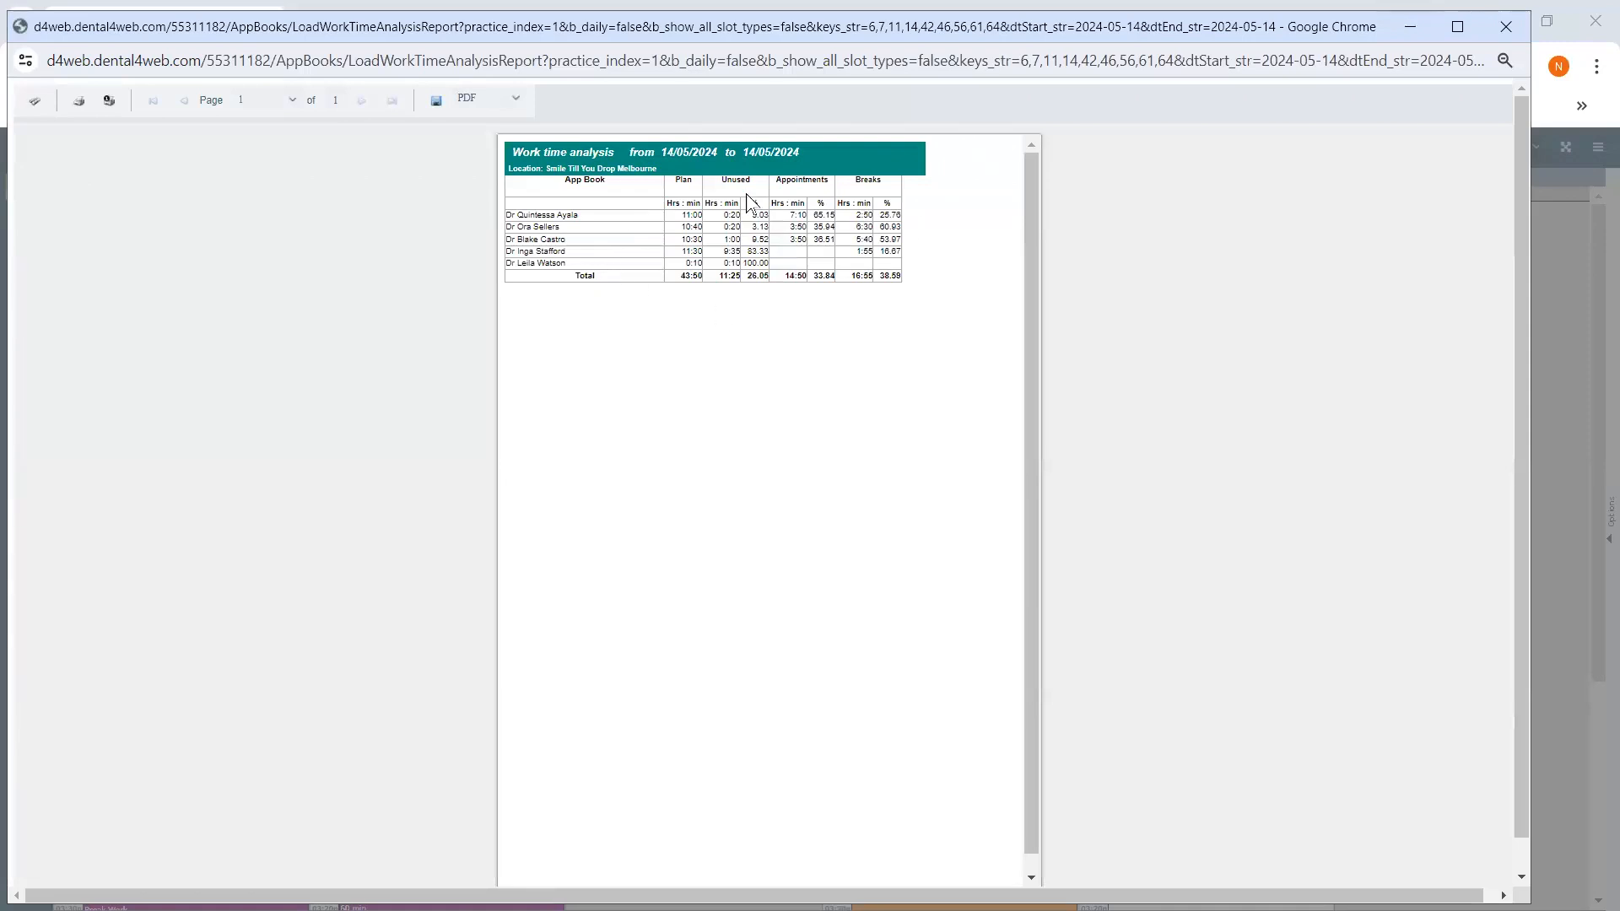
{"action": "left_click", "coordinate": [1503, 27]}
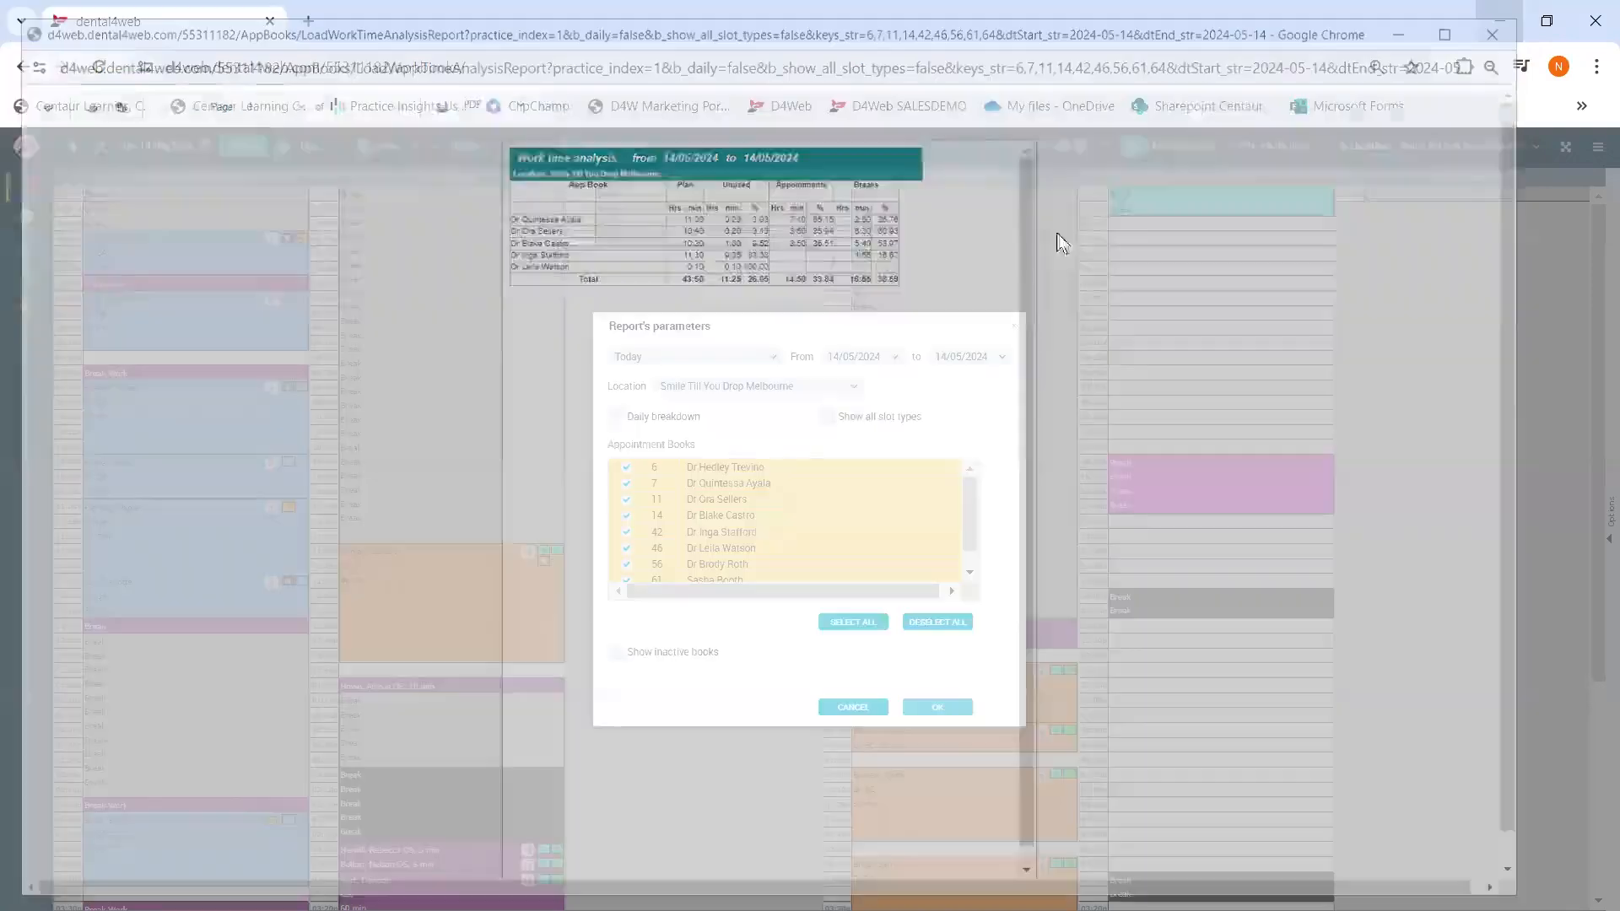
{"action": "left_click", "coordinate": [853, 708]}
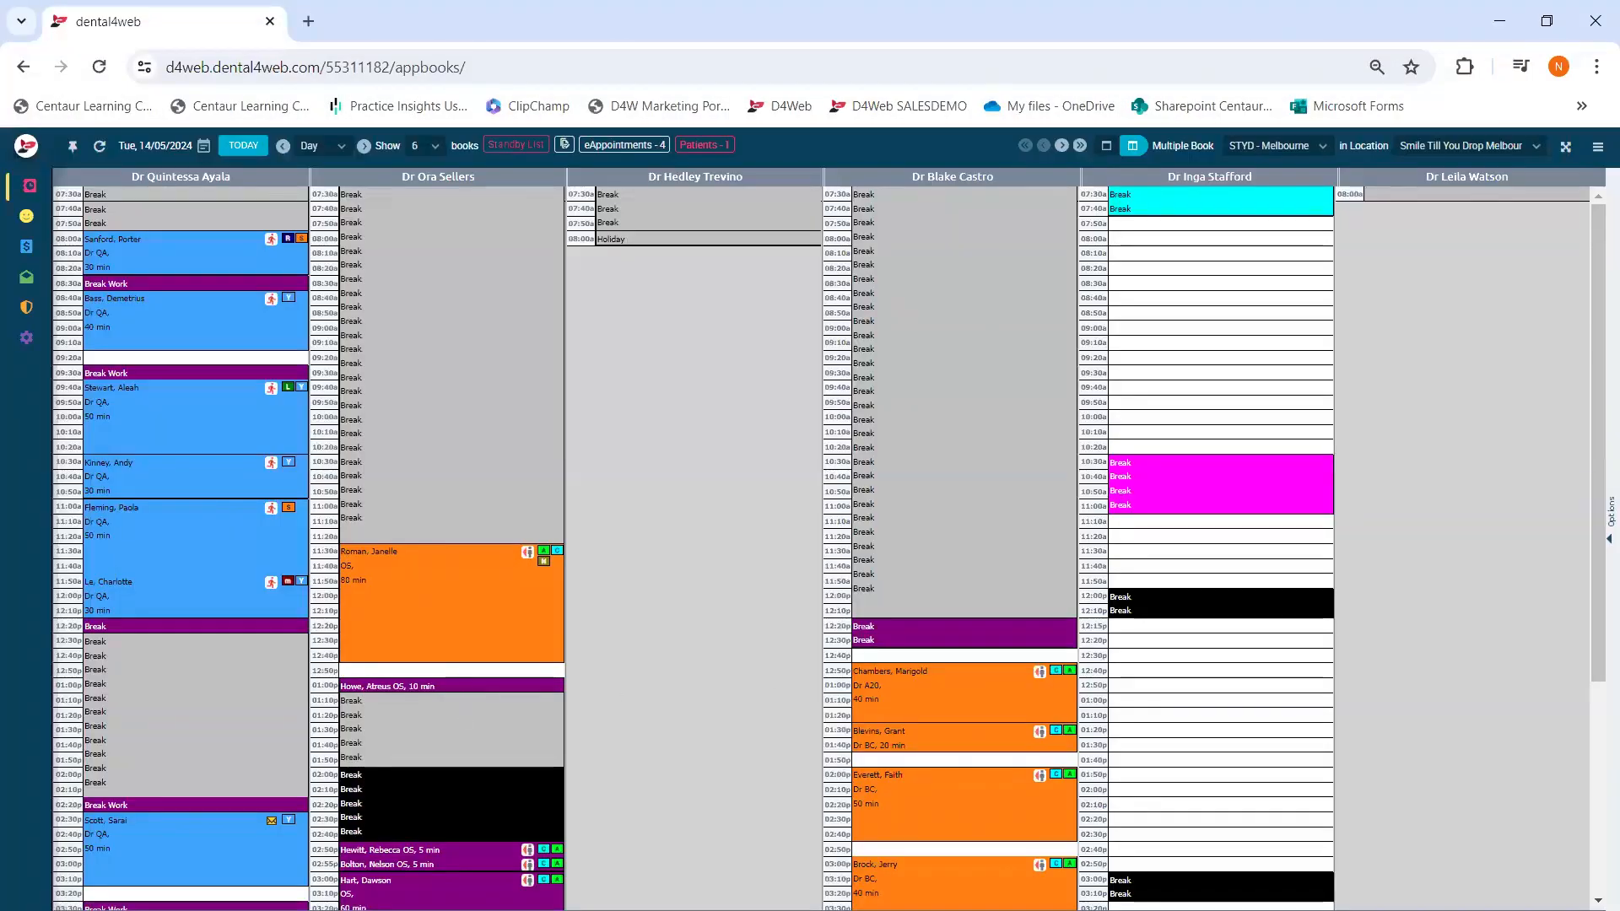
- Generate the 14/05/2024 Appointment Time report for all nine books, review it, then close it and its settings
{"action": "right_click", "coordinate": [145, 315]}
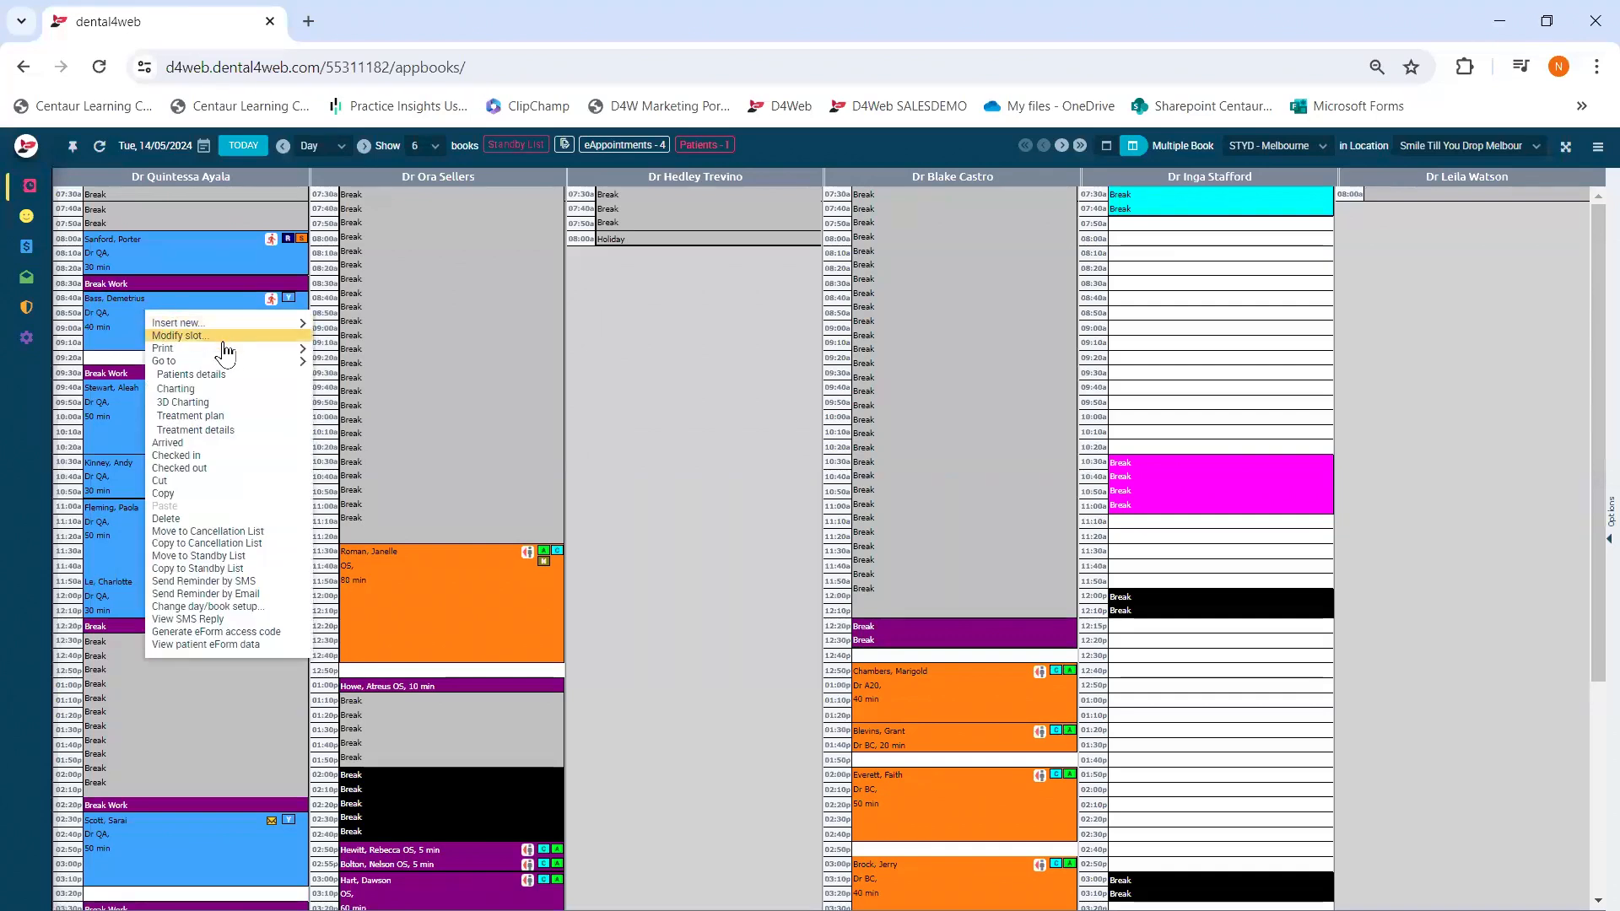
{"action": "mouse_move", "coordinate": [295, 359]}
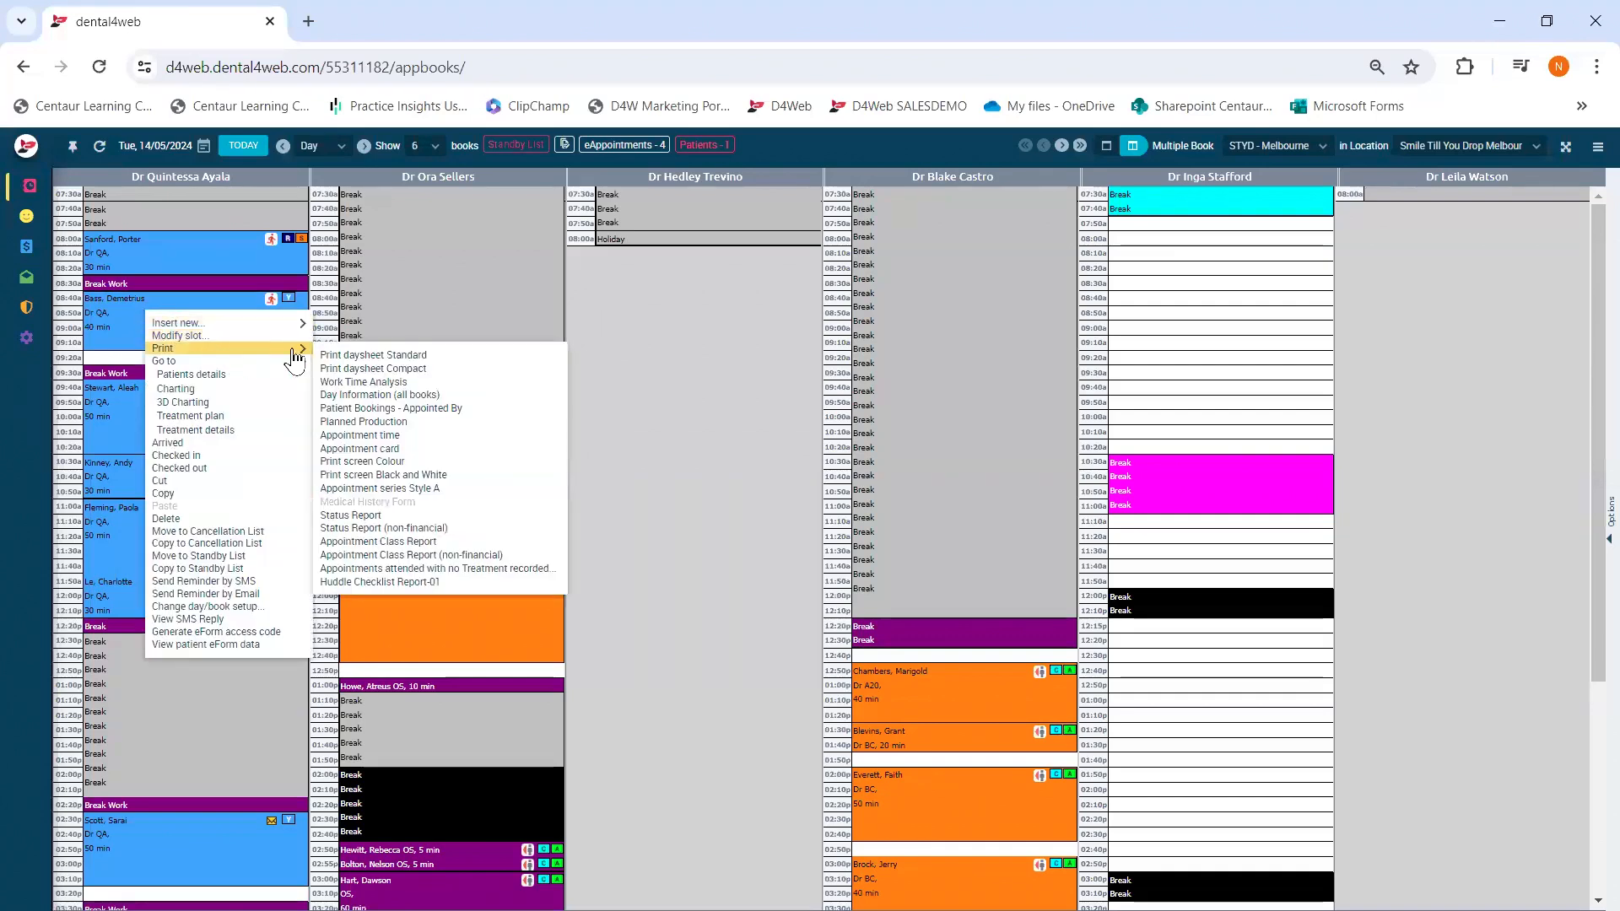
{"action": "left_click", "coordinate": [420, 434]}
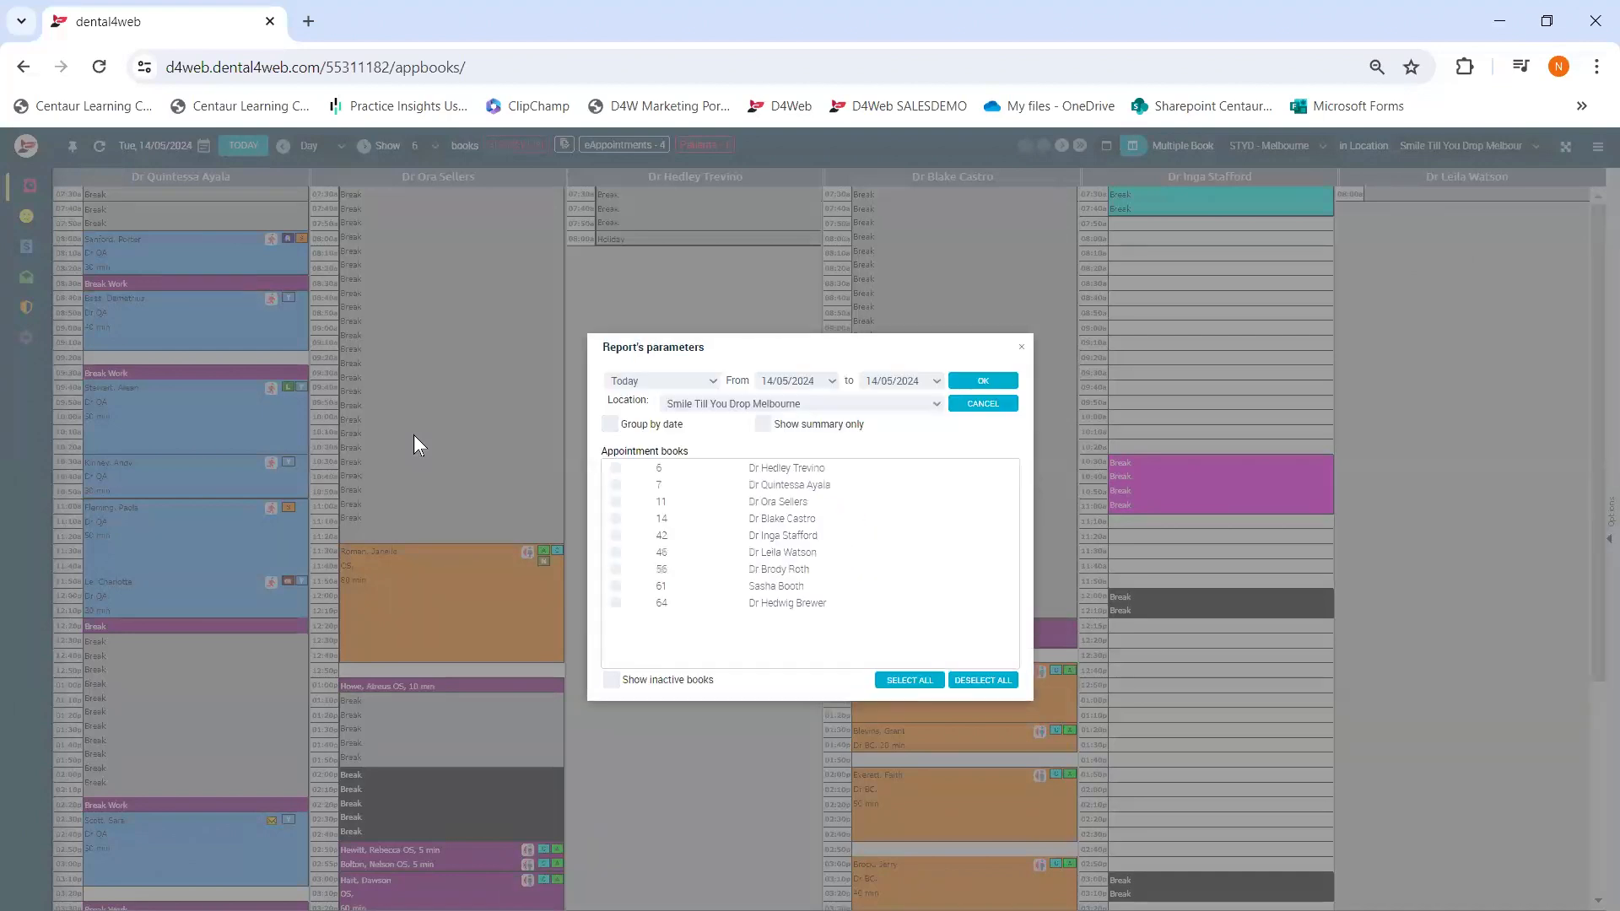
{"action": "left_click", "coordinate": [912, 680]}
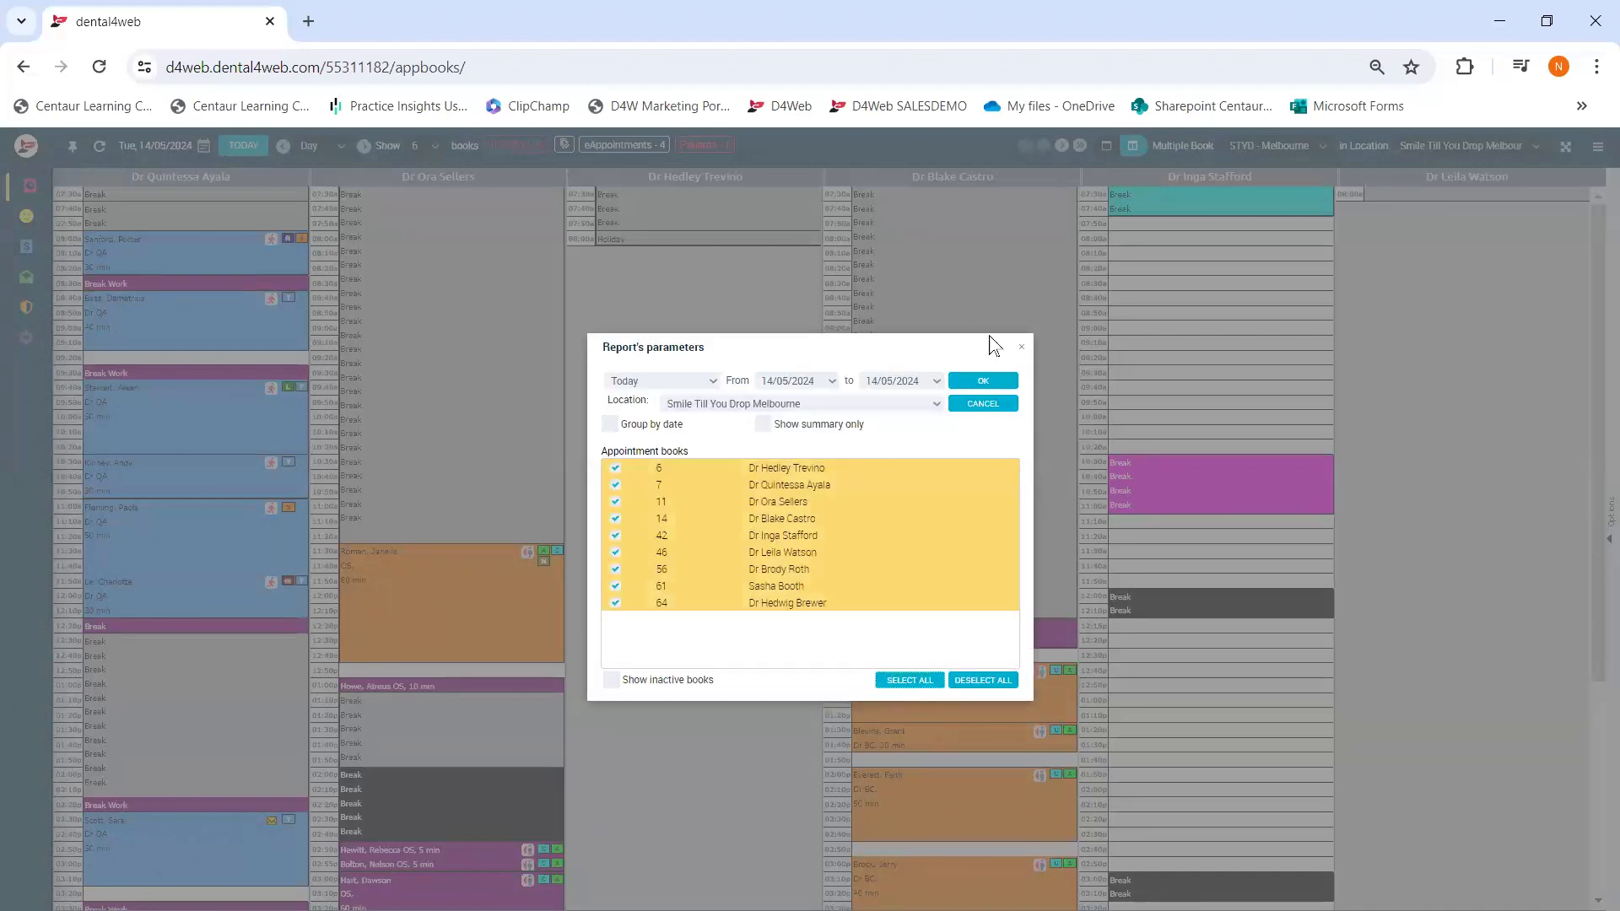
{"action": "left_click", "coordinate": [963, 385]}
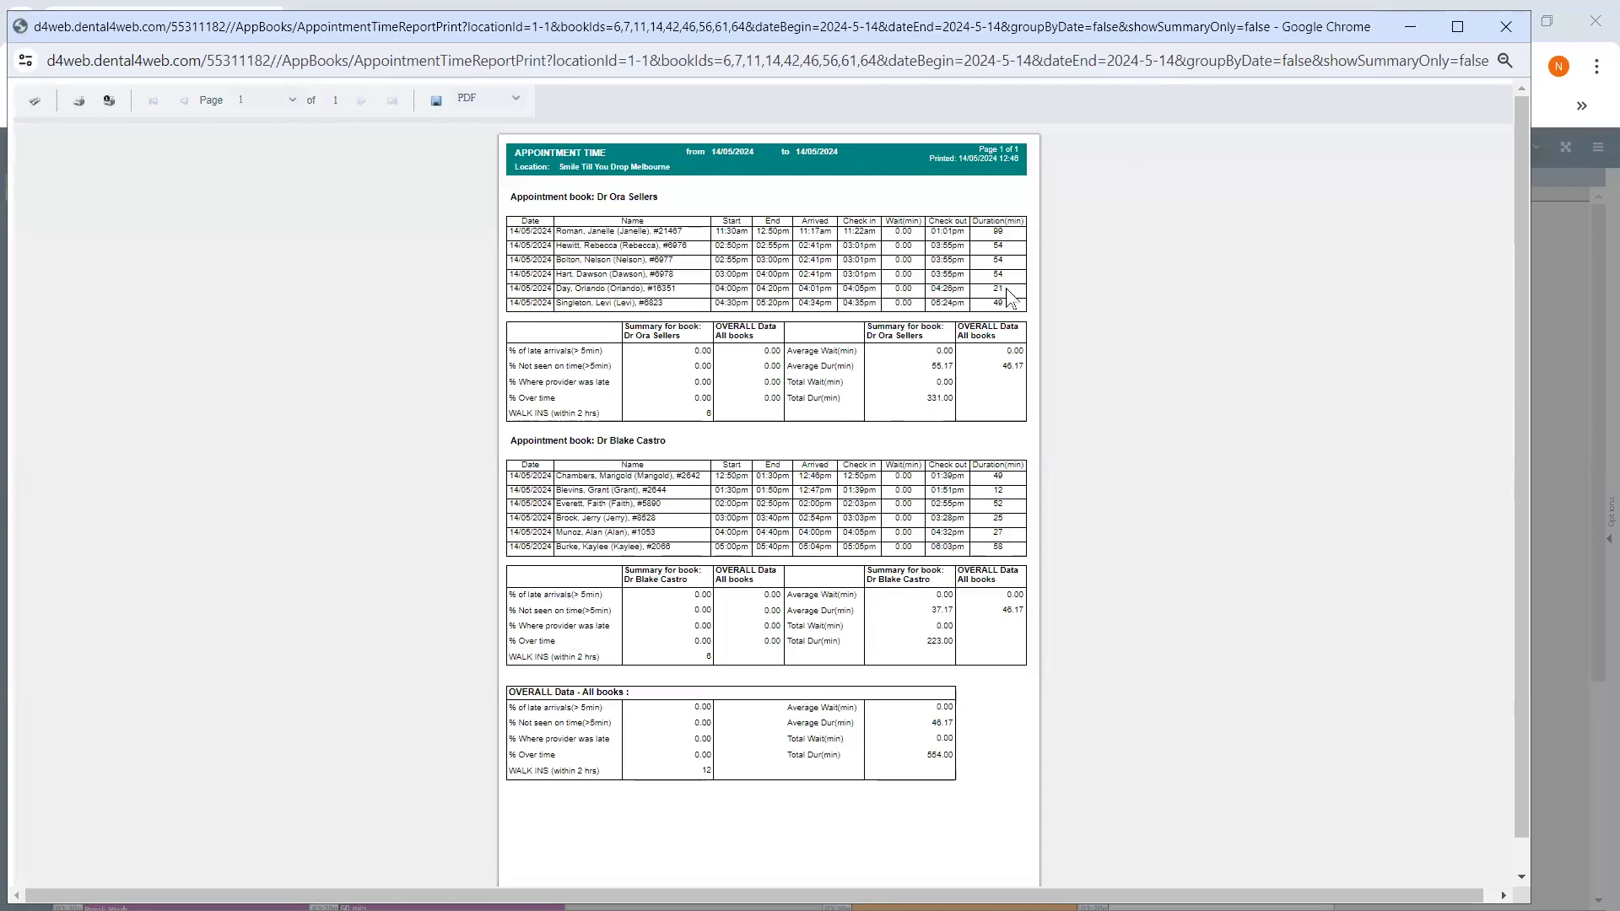
{"action": "left_click", "coordinate": [1500, 28]}
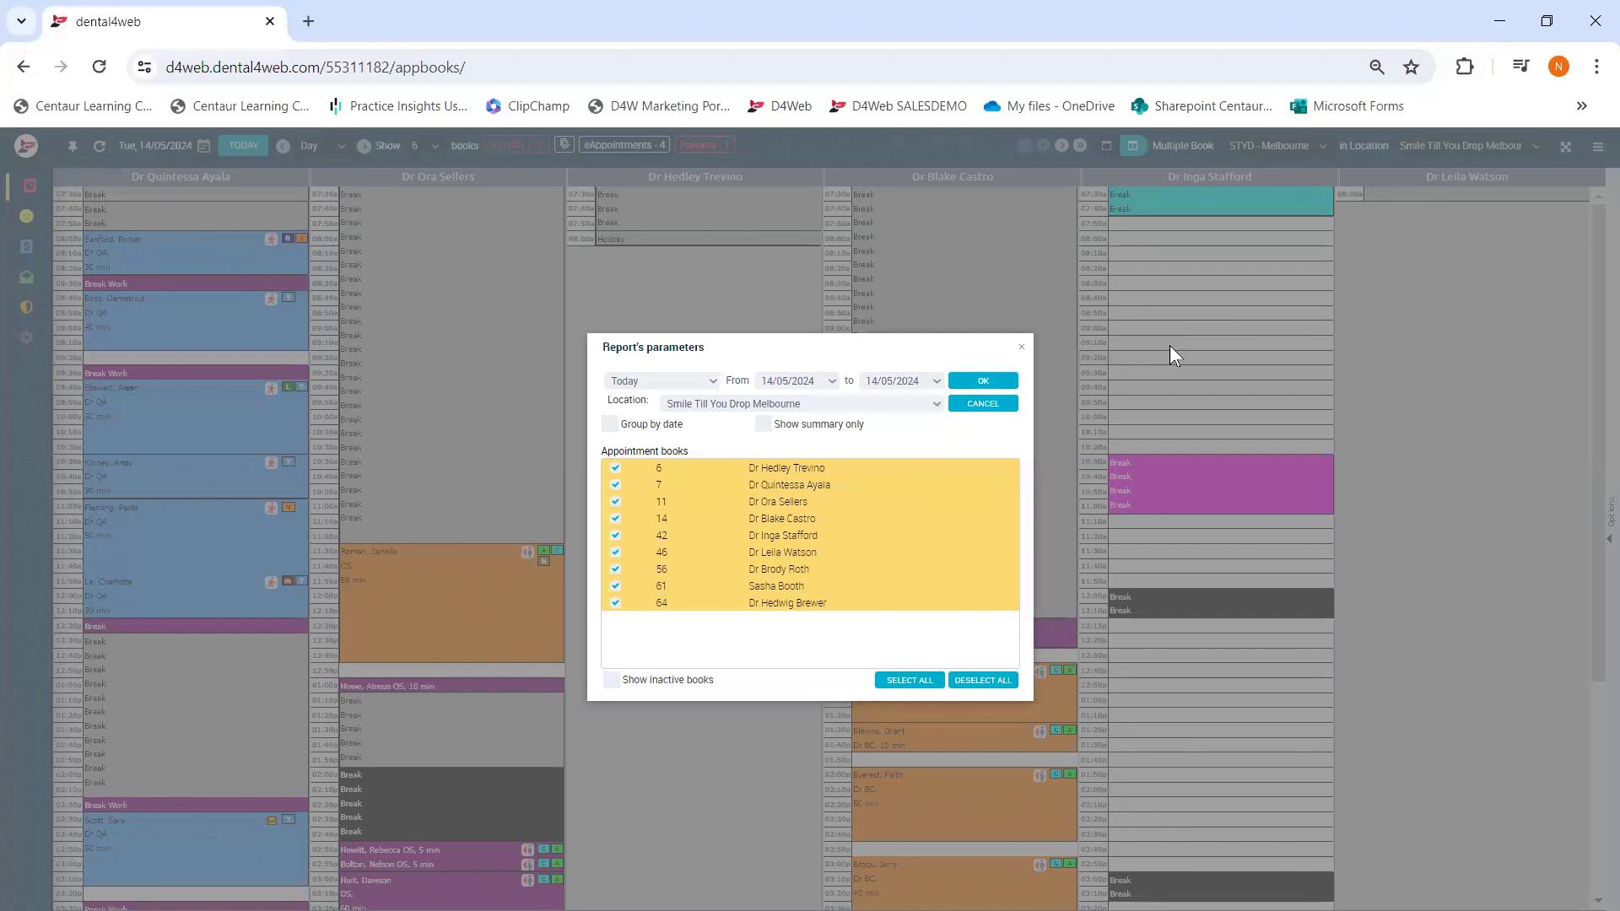
{"action": "left_click", "coordinate": [983, 403]}
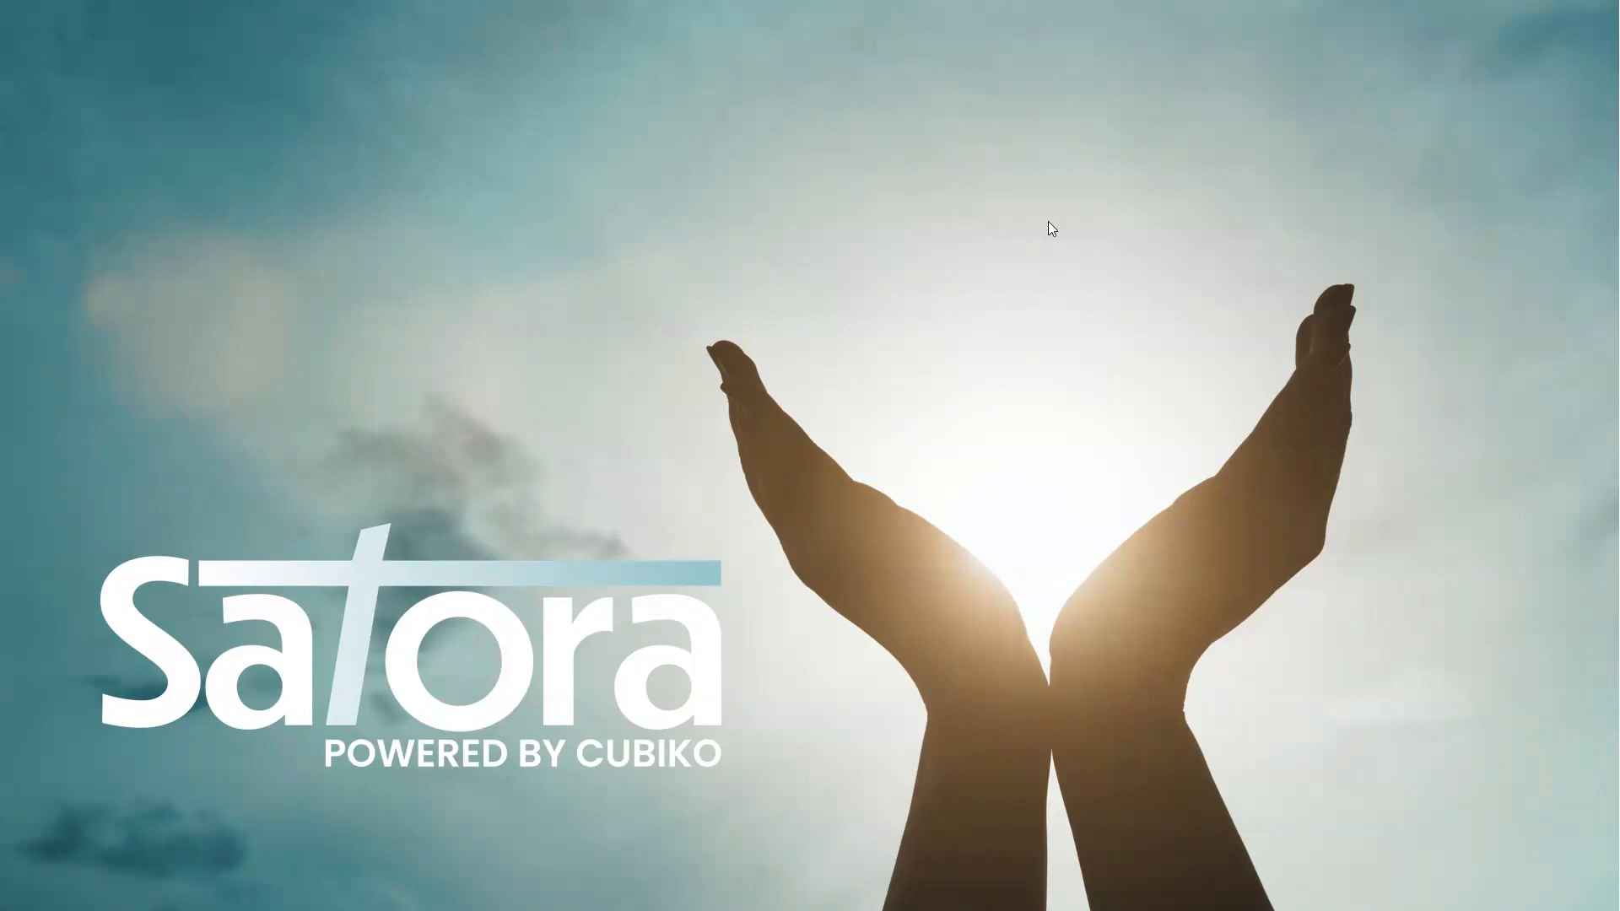
- Advance the slideshow two slides, past 'What is Satora?' to the laptop slide
{"action": "mouse_move", "coordinate": [209, 894]}
{"action": "left_click", "coordinate": [48, 895]}
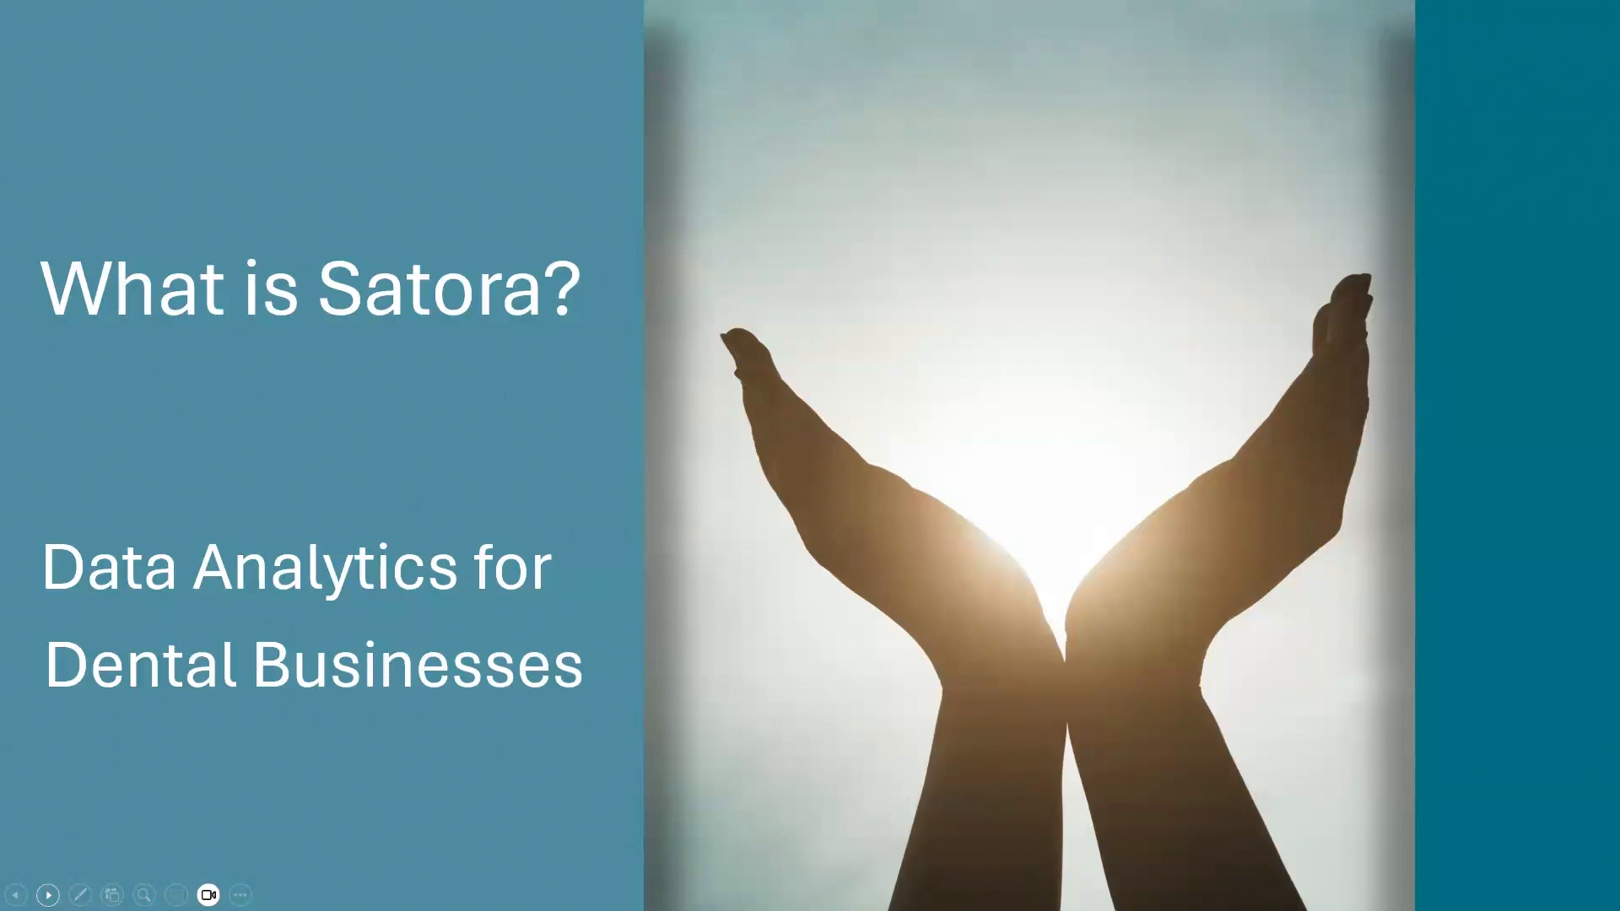
{"action": "left_click", "coordinate": [48, 895]}
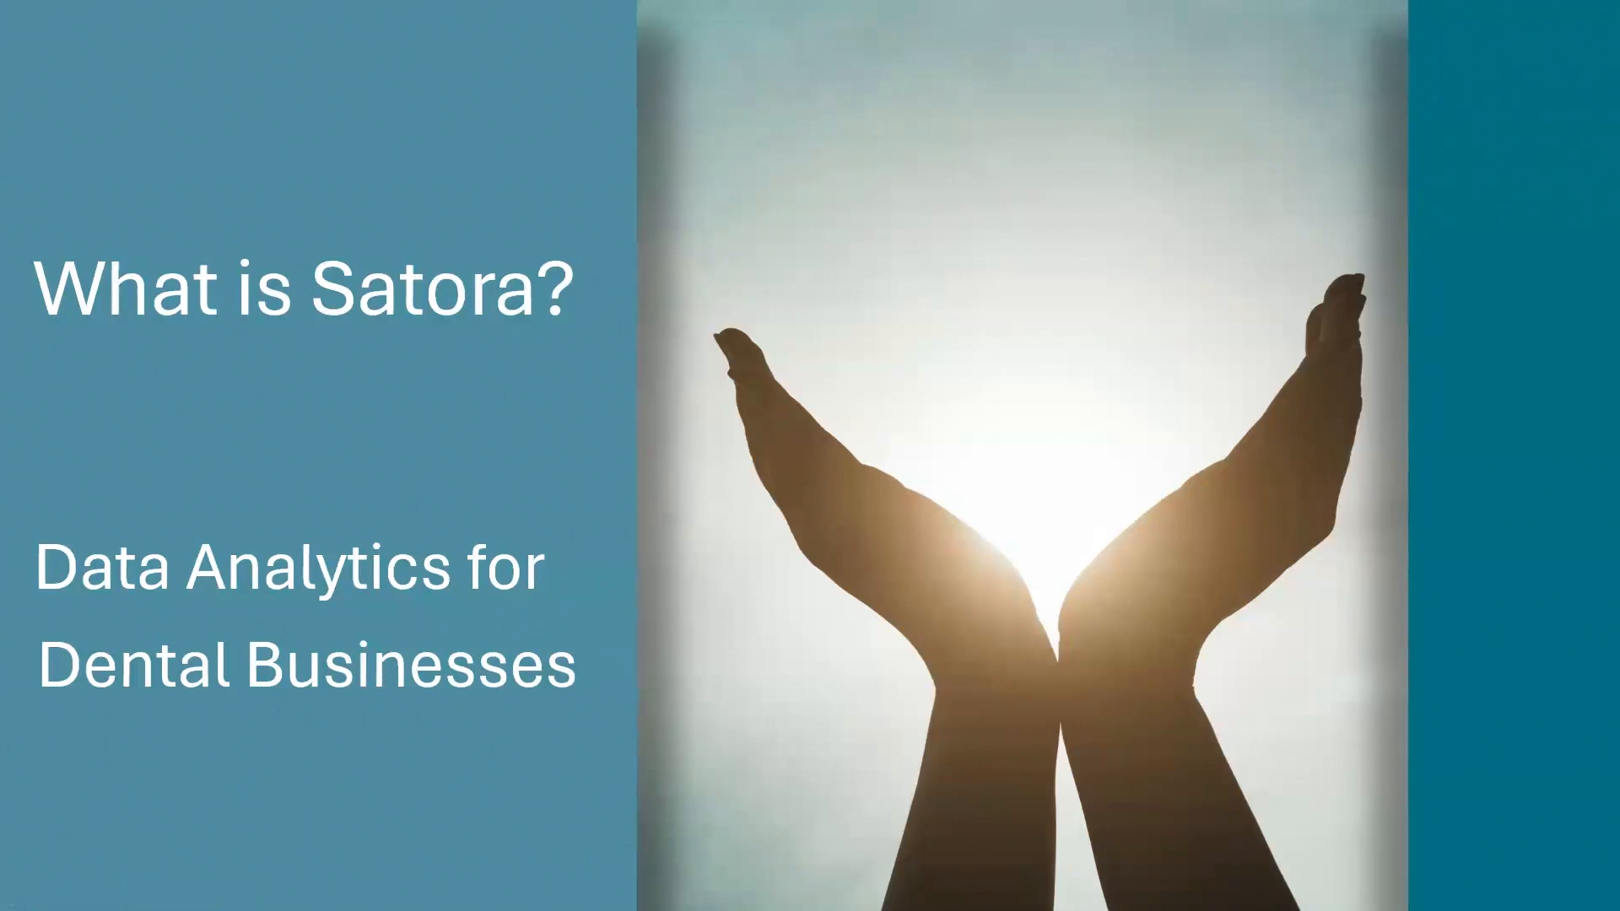
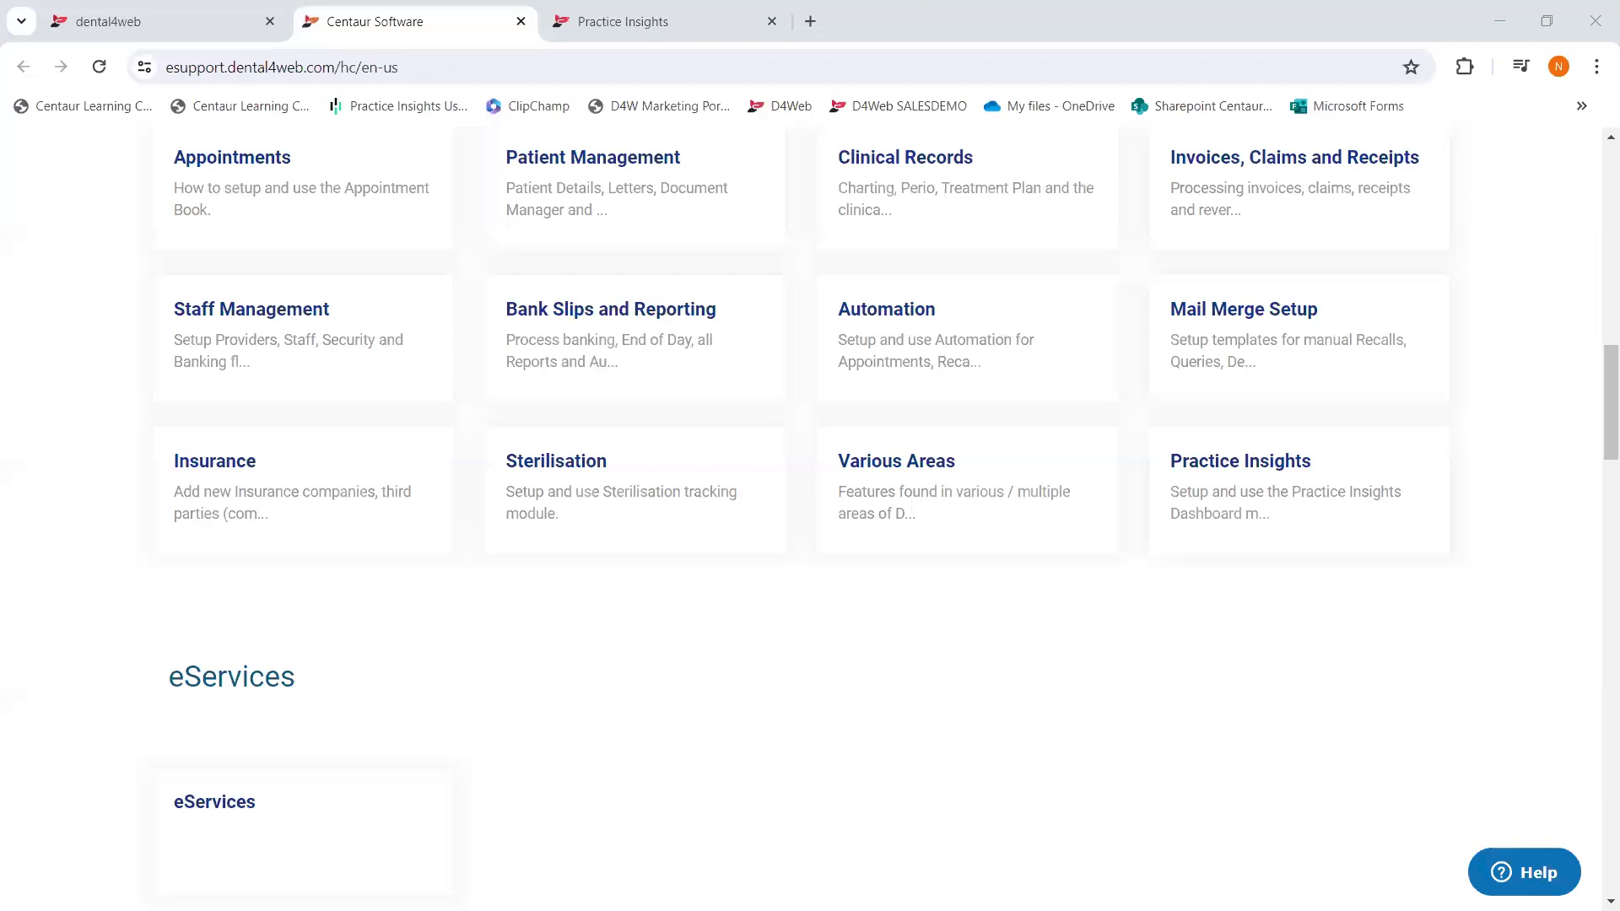
- Switch back to the Dental4Web tab showing the Tue 14/05/2024 appointment book
{"action": "left_click", "coordinate": [102, 23]}
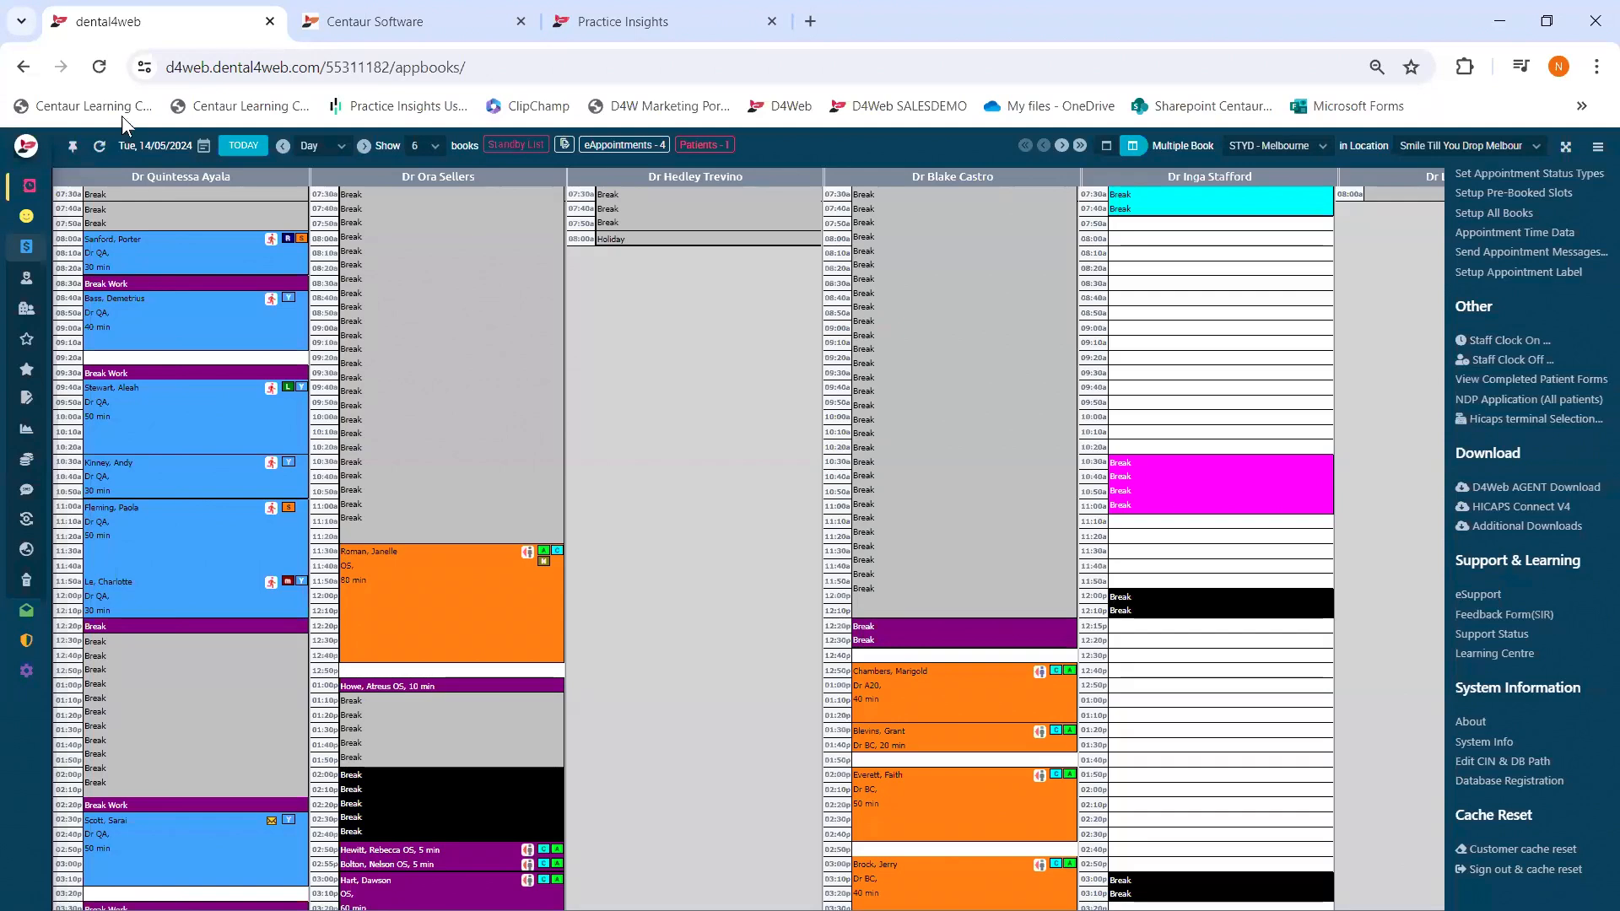
- Open Management > Reports and select Treatment Plan Completion instead of Treatment Plan Acceptance
{"action": "mouse_move", "coordinate": [36, 247]}
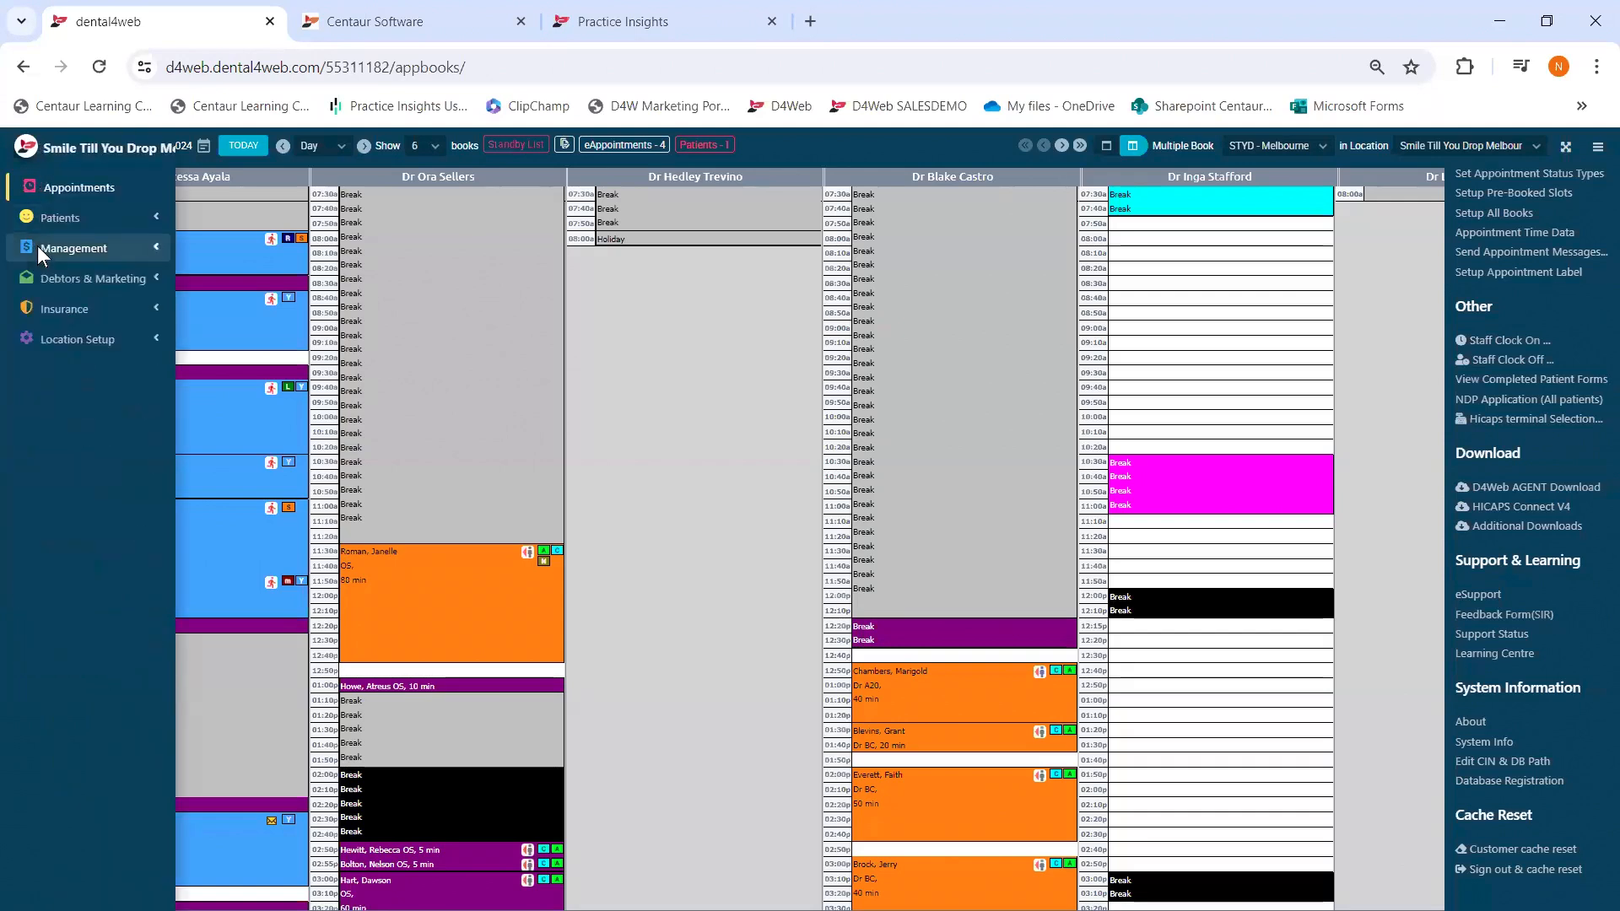
{"action": "left_click", "coordinate": [55, 397]}
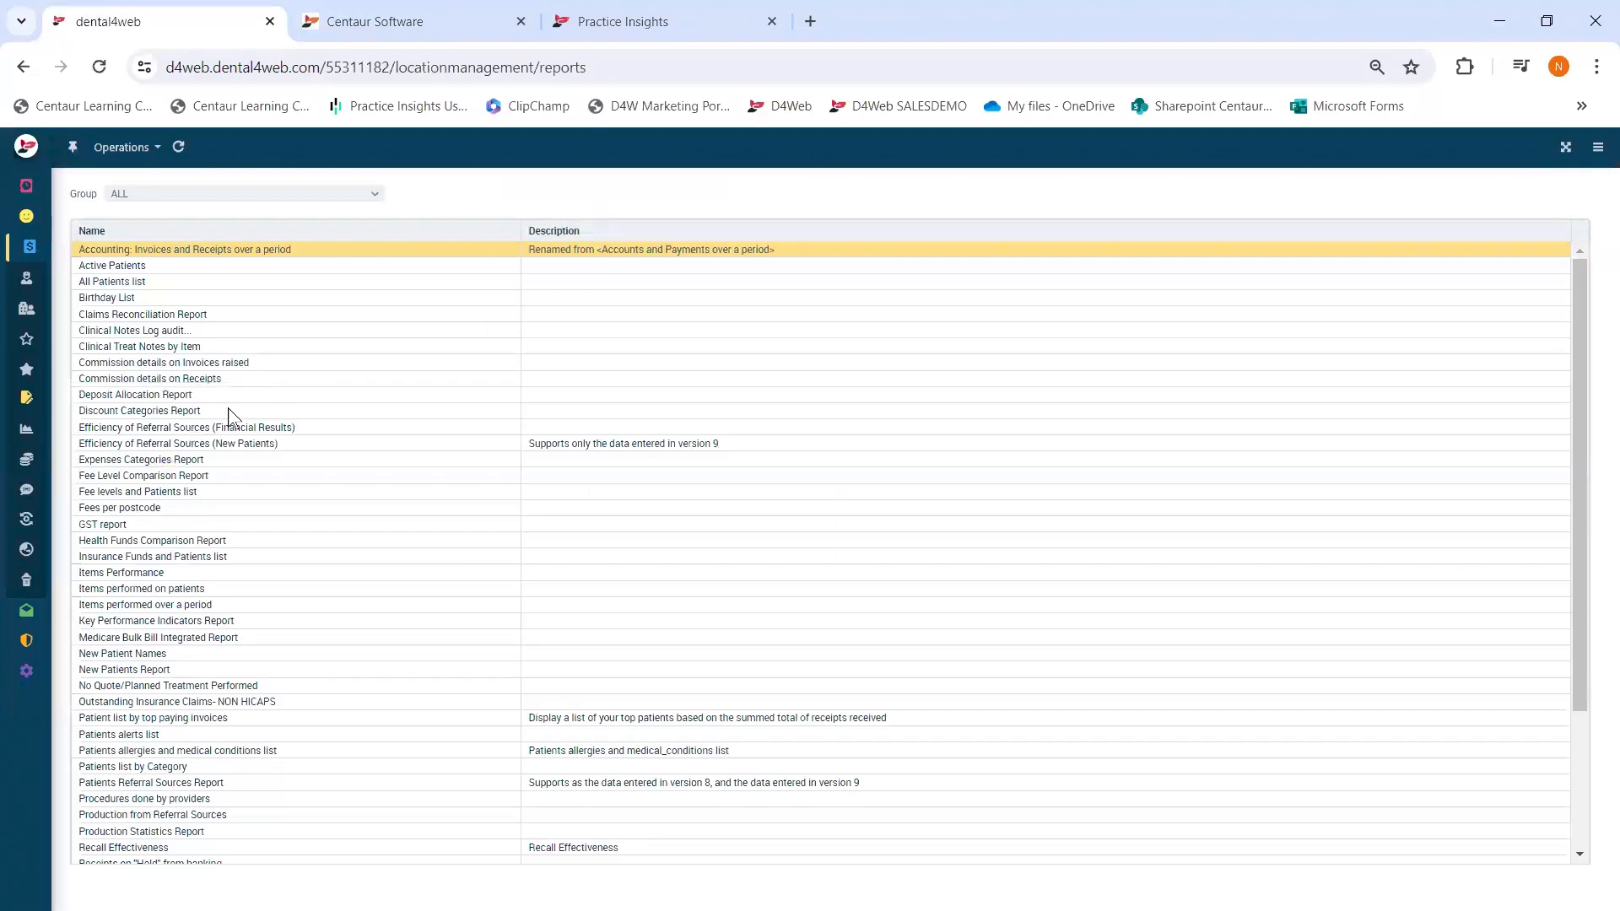
{"action": "scroll", "coordinate": [242, 411], "scroll_direction": "down", "scroll_amount": 3}
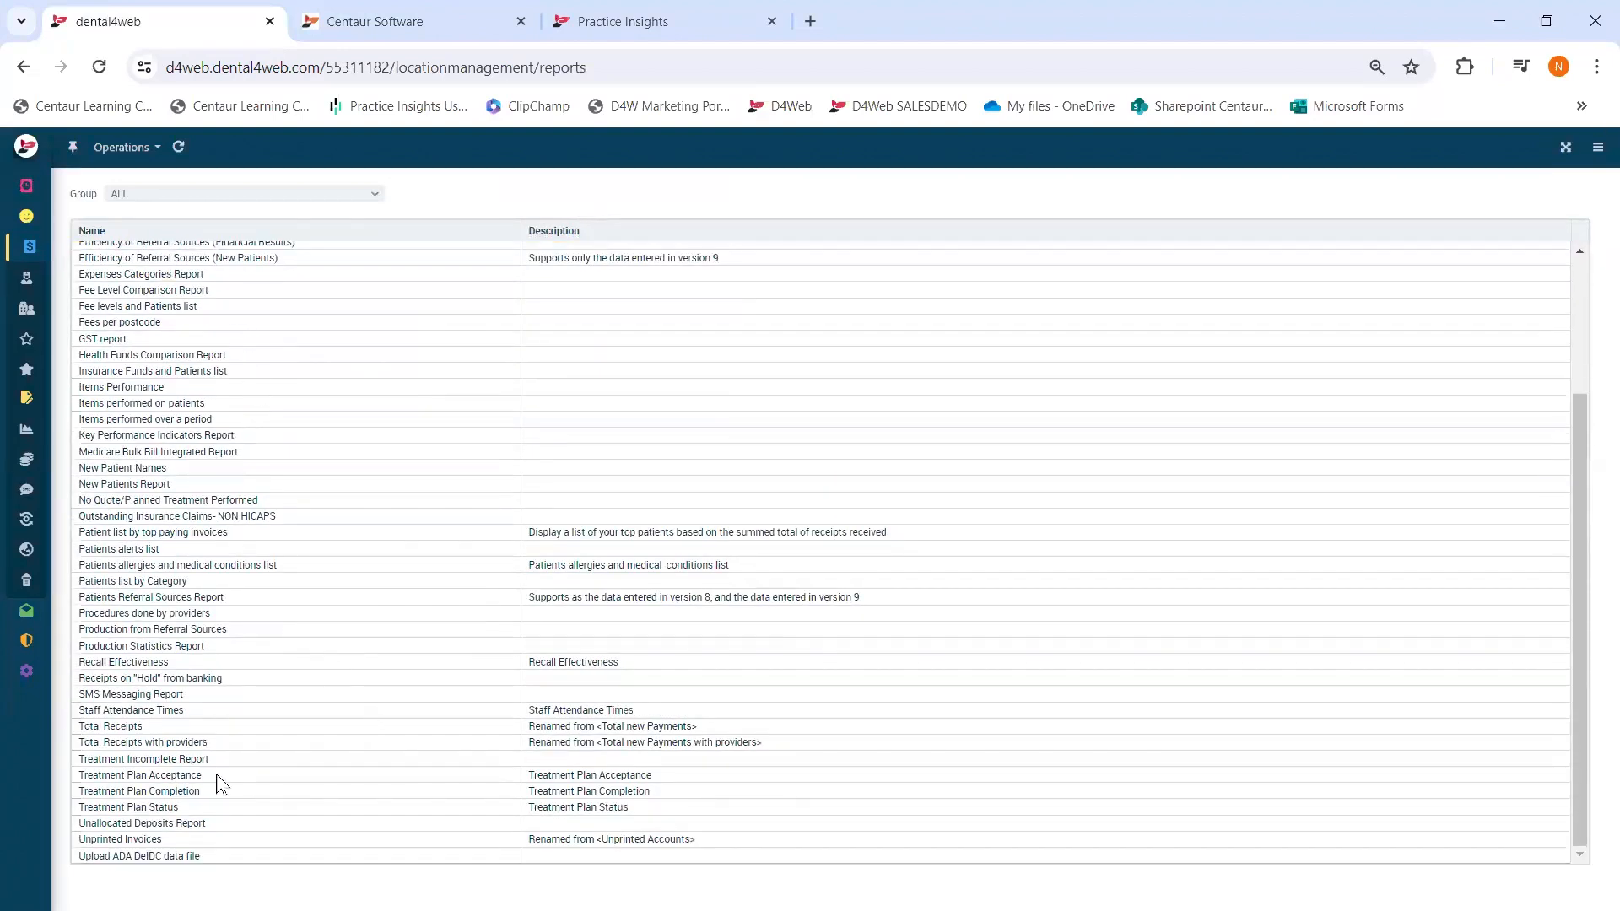
{"action": "left_click", "coordinate": [160, 777]}
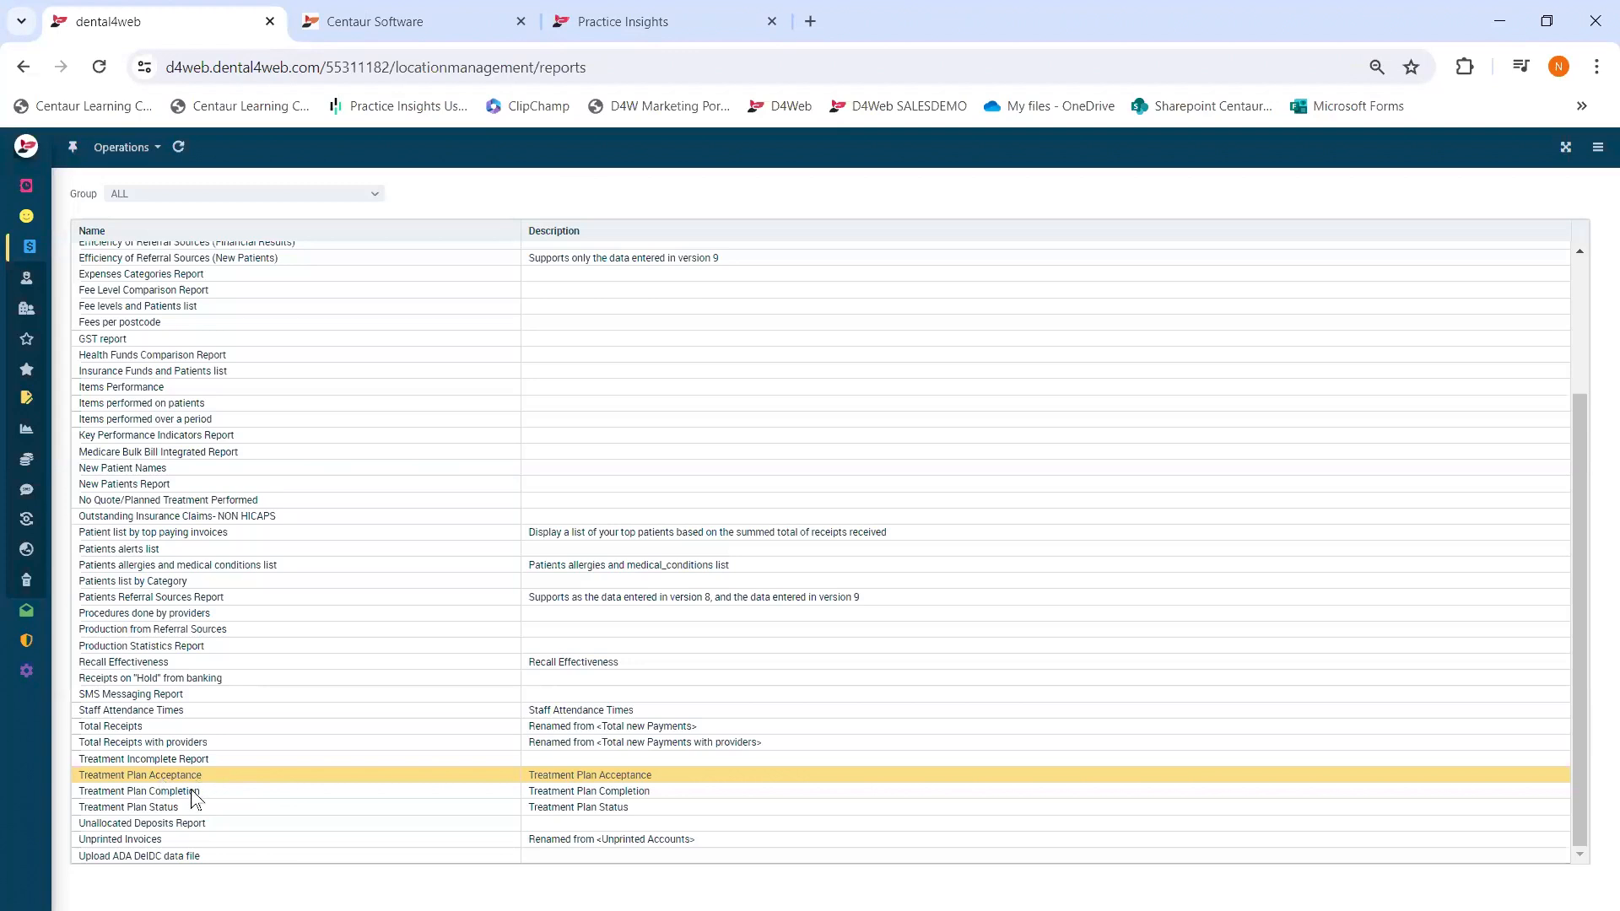
{"action": "left_click", "coordinate": [189, 793]}
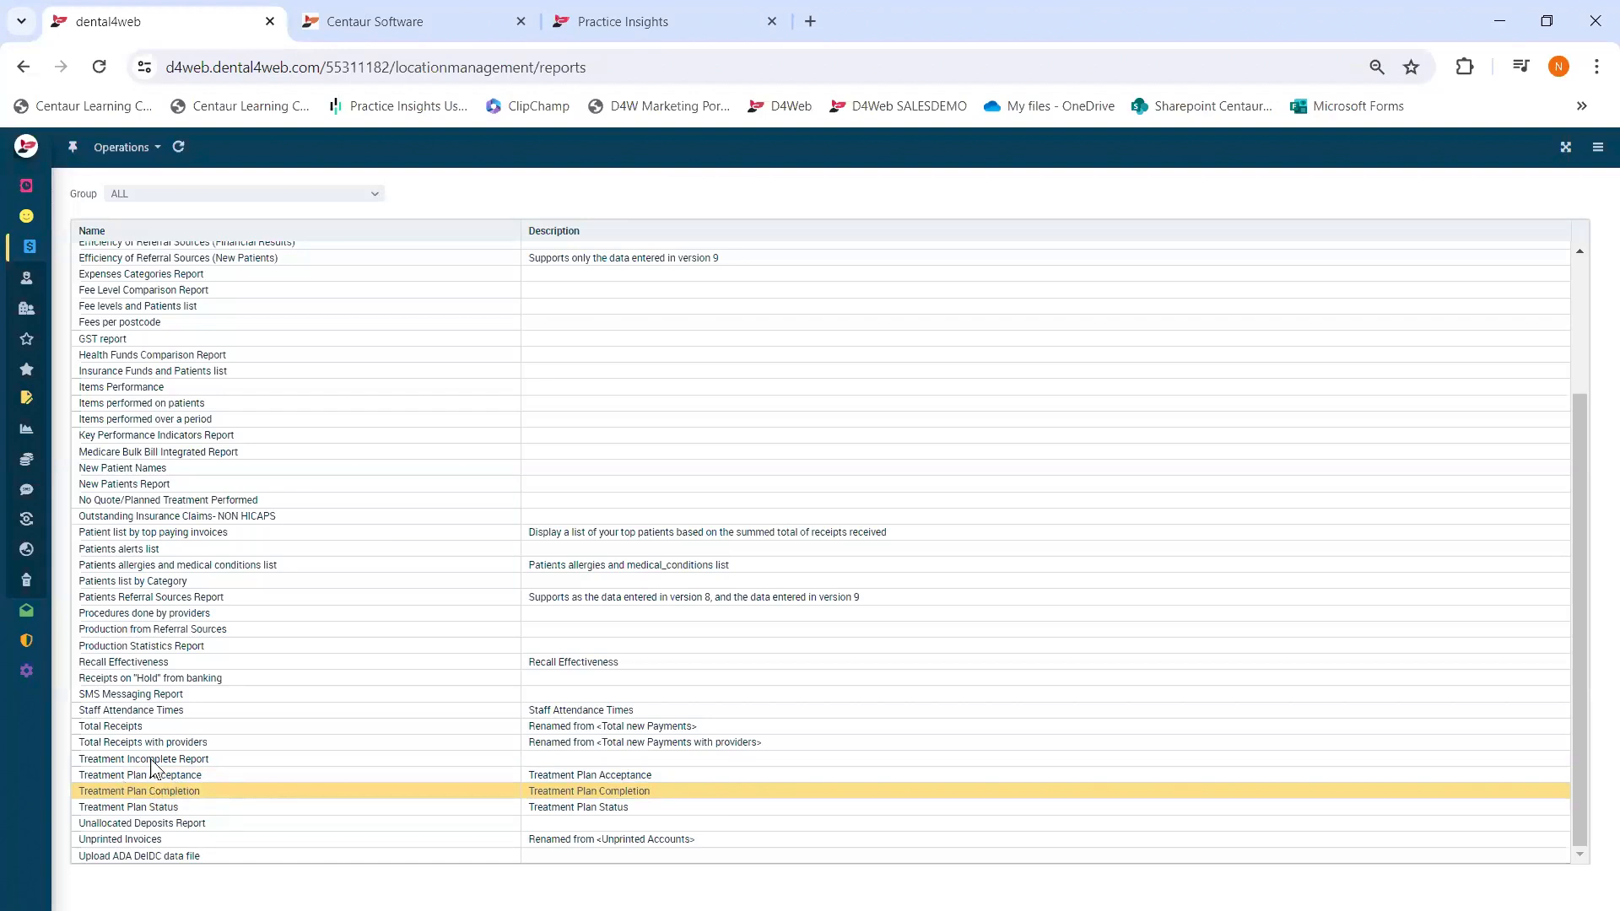
{"action": "left_click", "coordinate": [36, 218]}
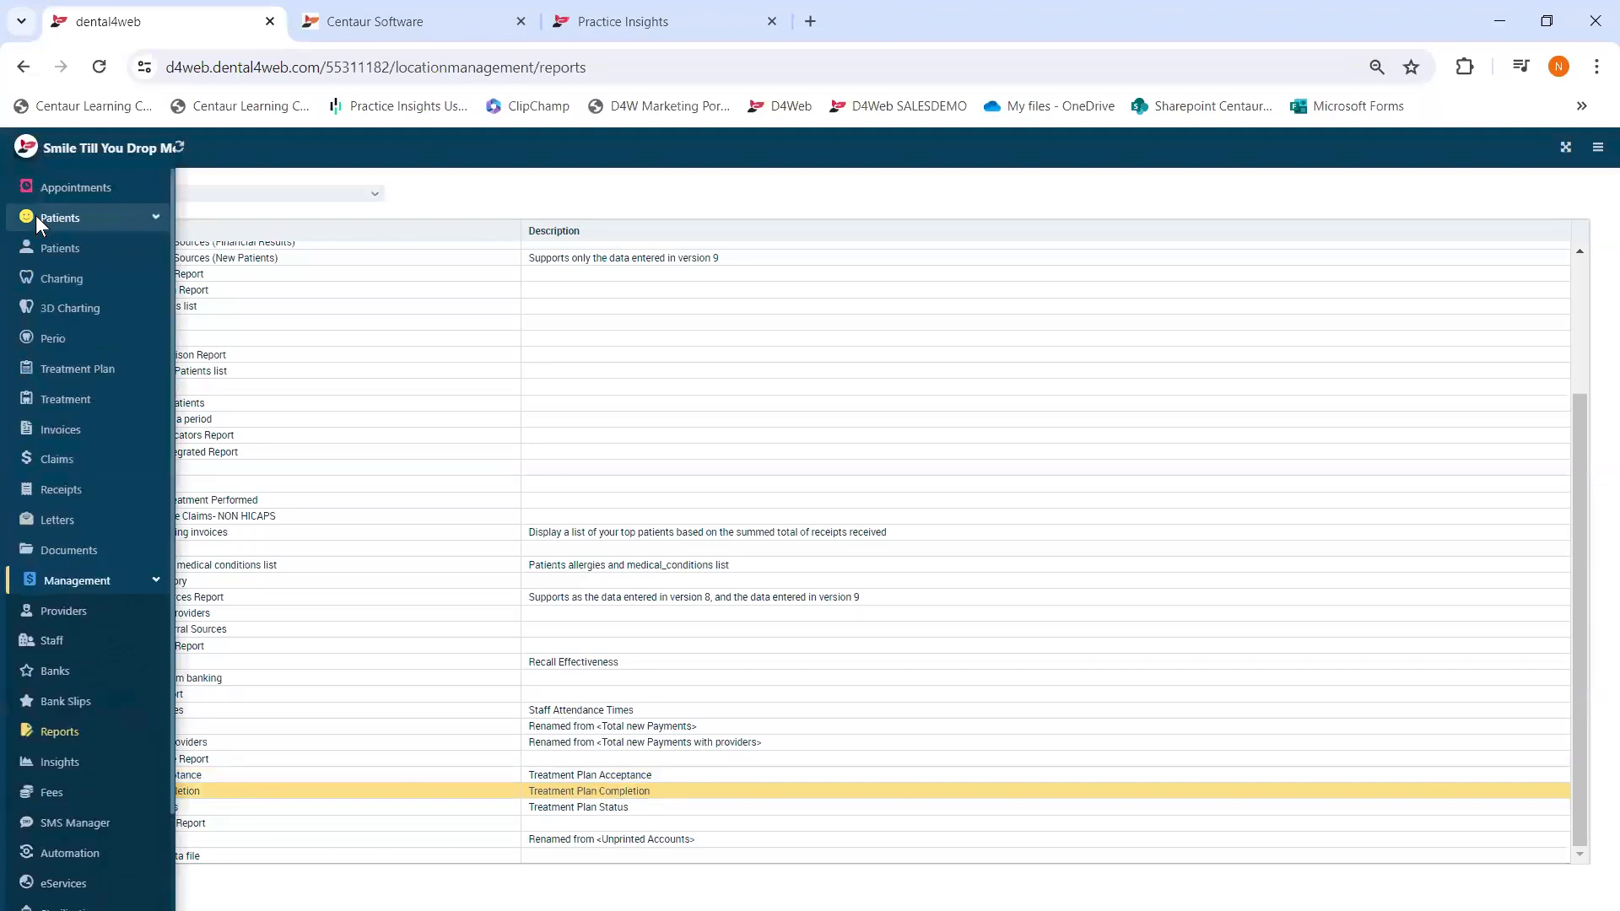
- Open the patient's Treatment Plan and check its Status choices, leaving Status as None
{"action": "left_click", "coordinate": [71, 371]}
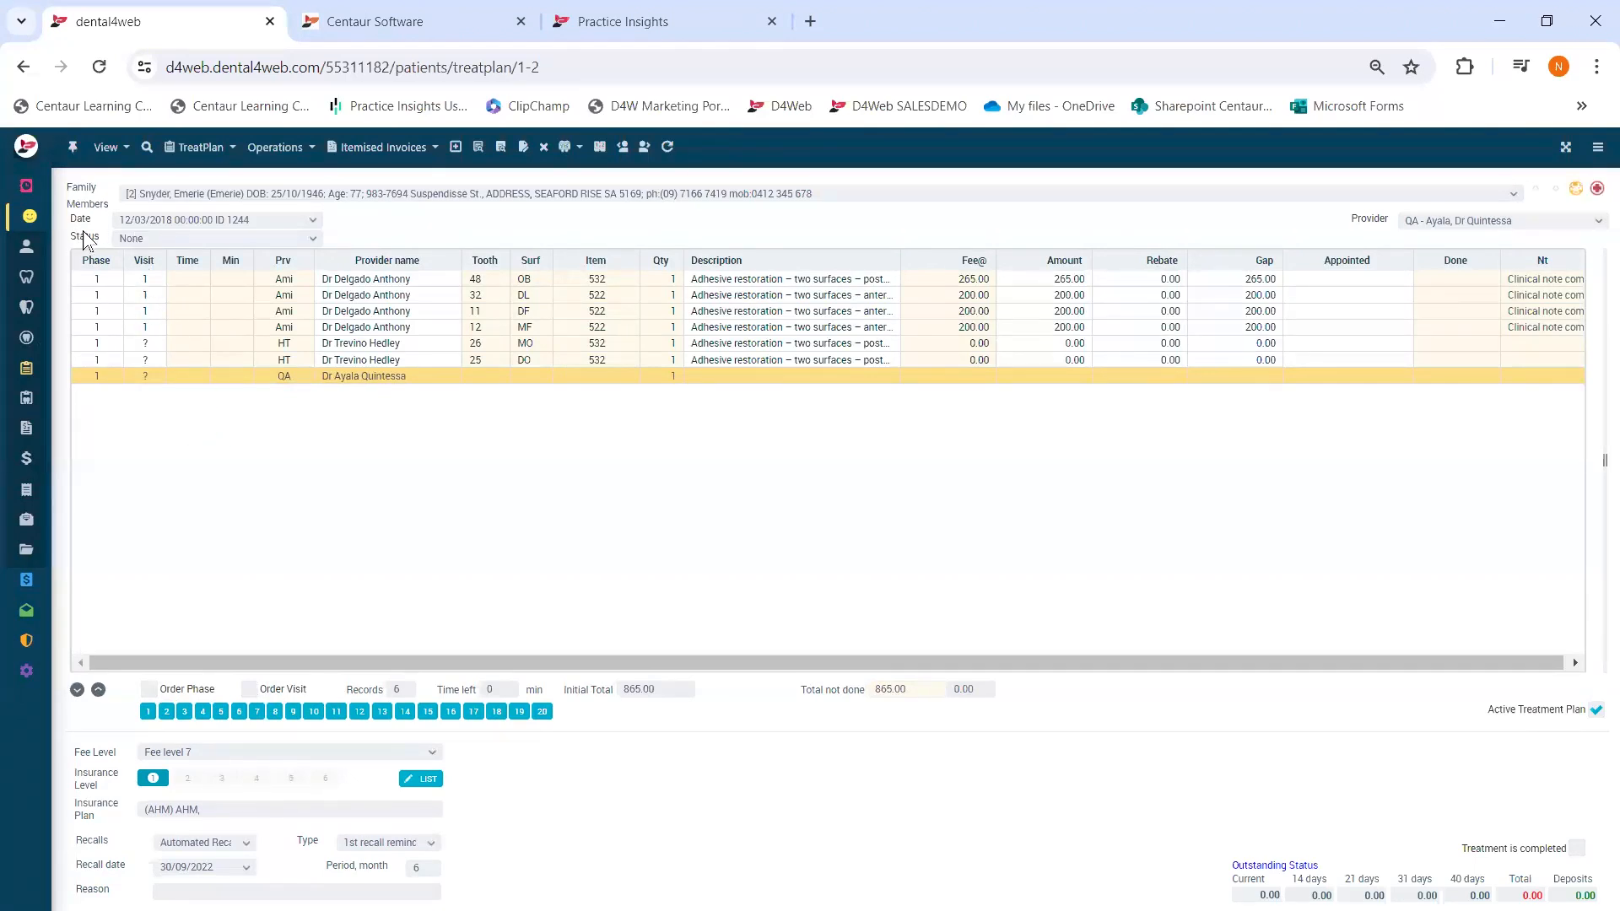
{"action": "left_click", "coordinate": [131, 237]}
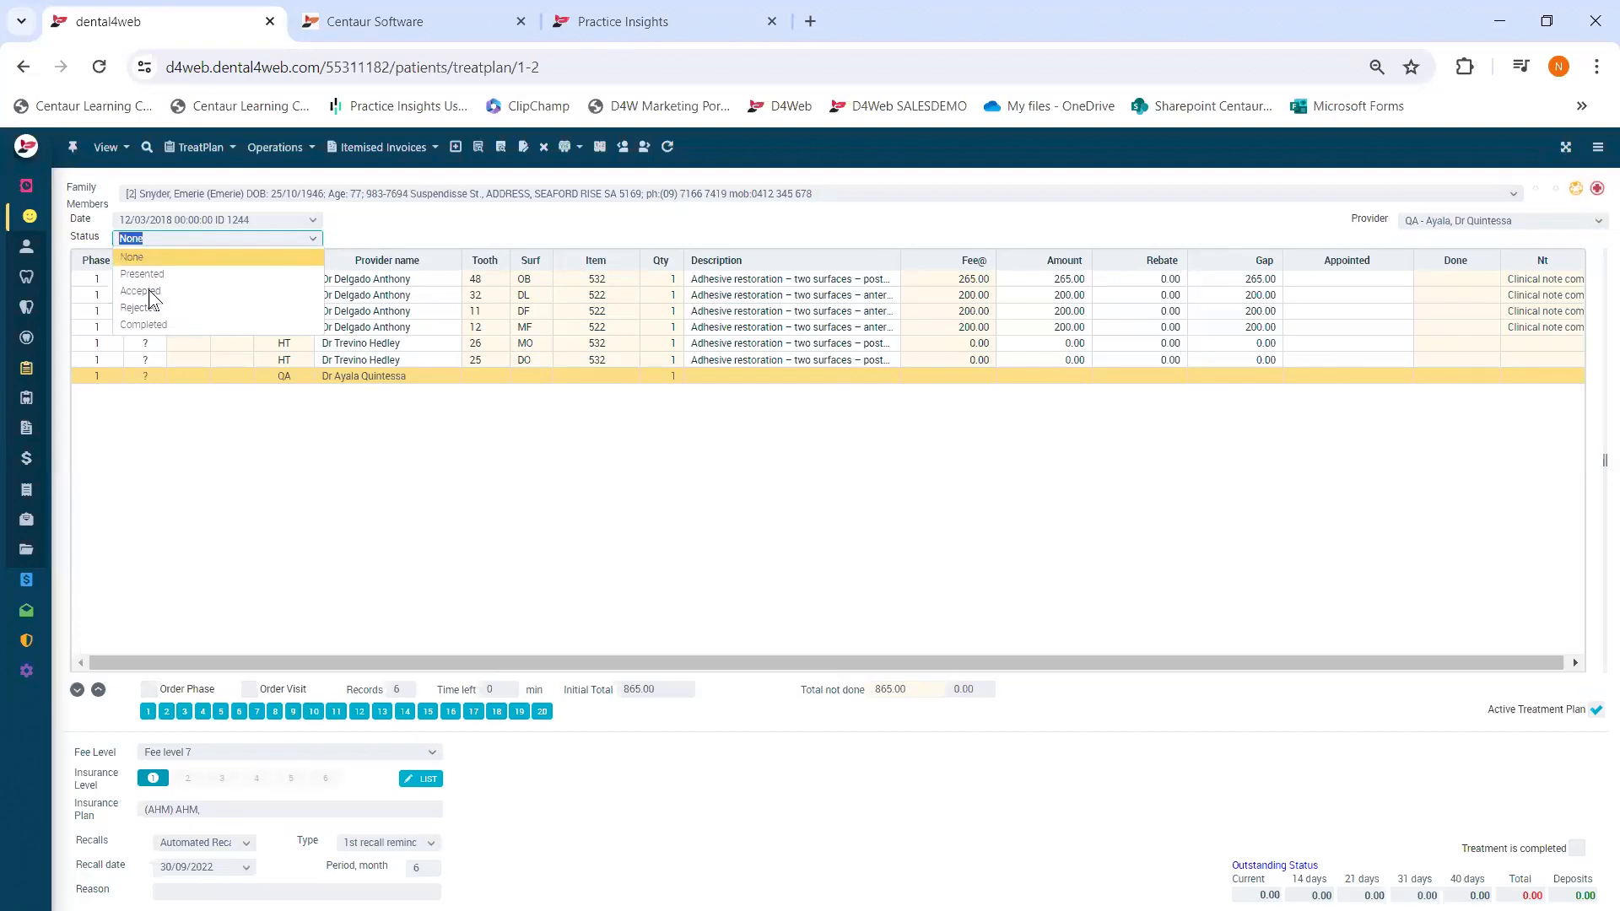
{"action": "left_click", "coordinate": [207, 483]}
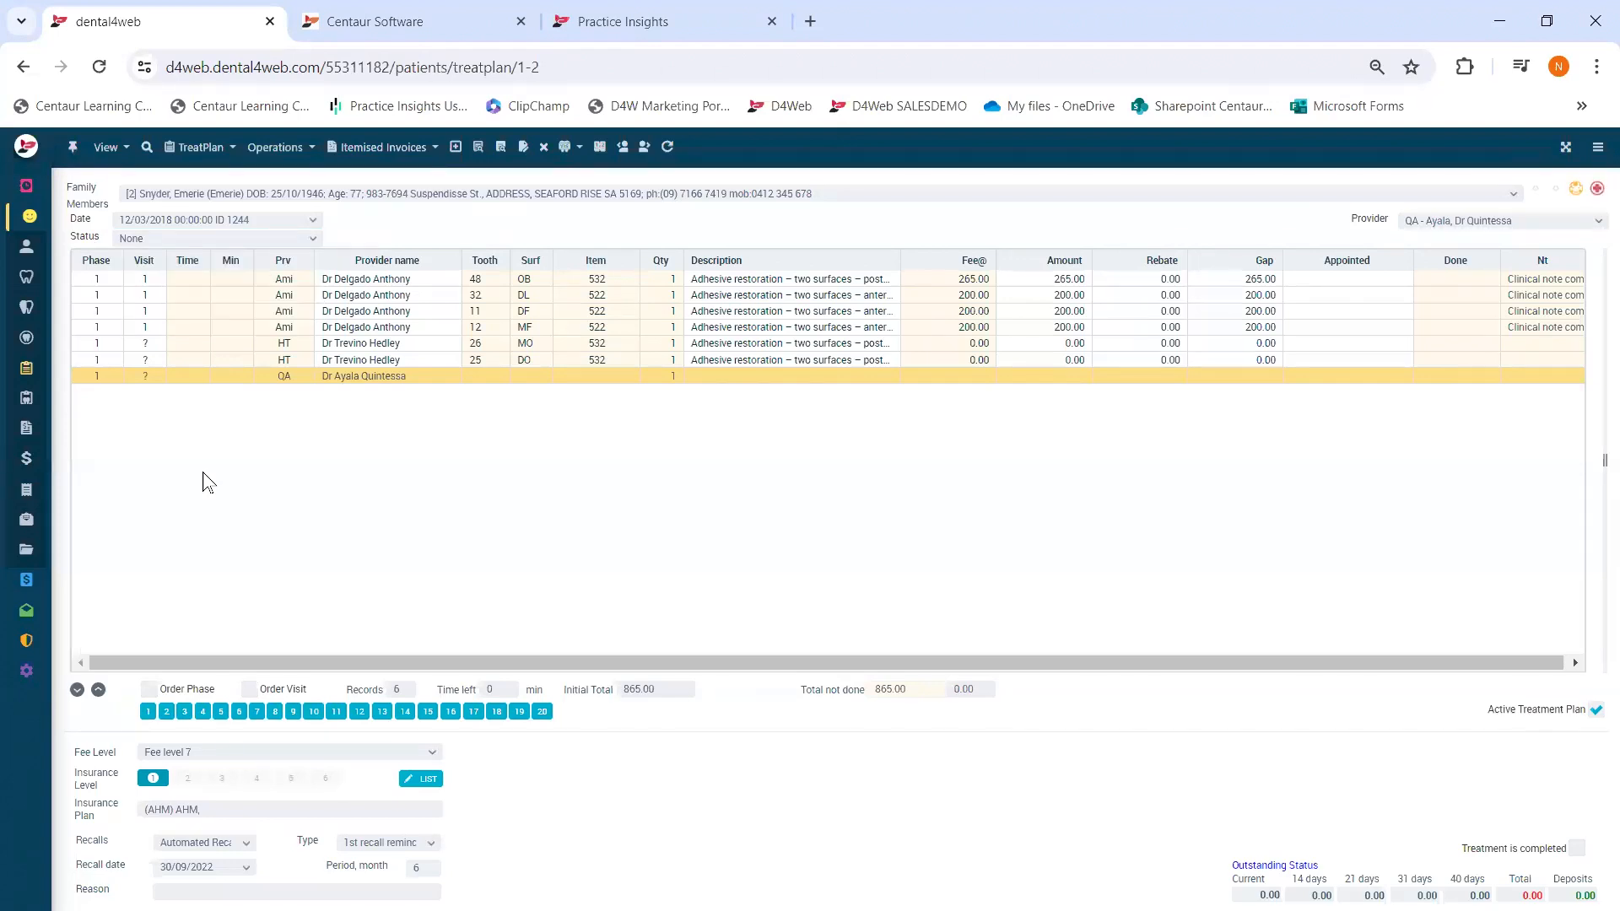
{"action": "left_click", "coordinate": [192, 240]}
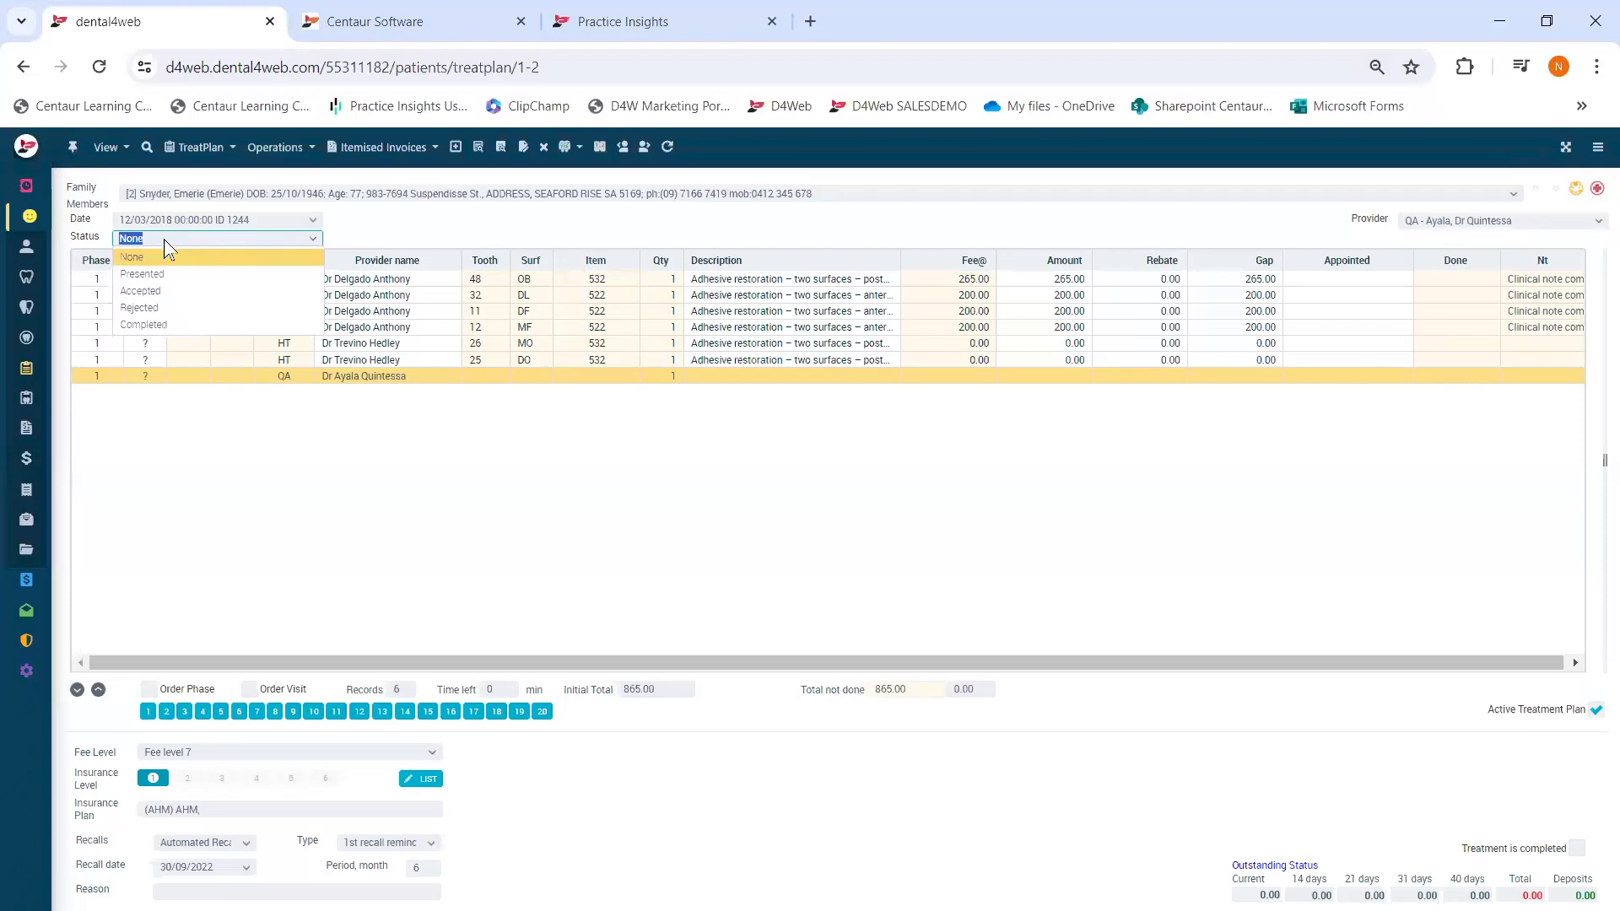
{"action": "left_click", "coordinate": [196, 470]}
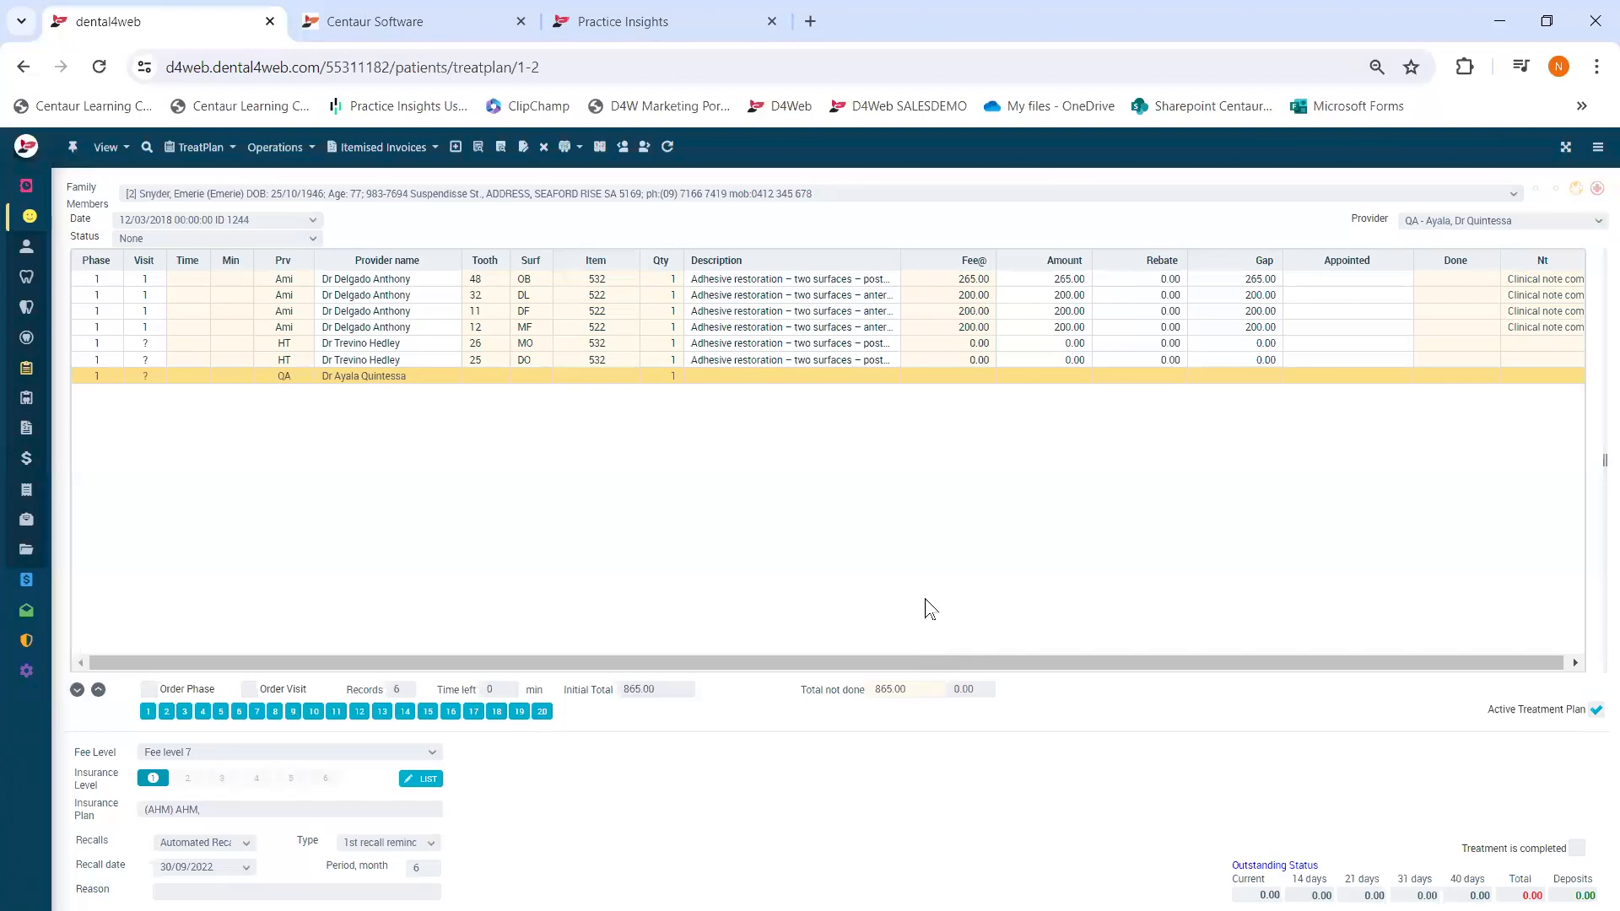
- Return to the Management > Reports list from the sidebar
{"action": "mouse_move", "coordinate": [33, 253]}
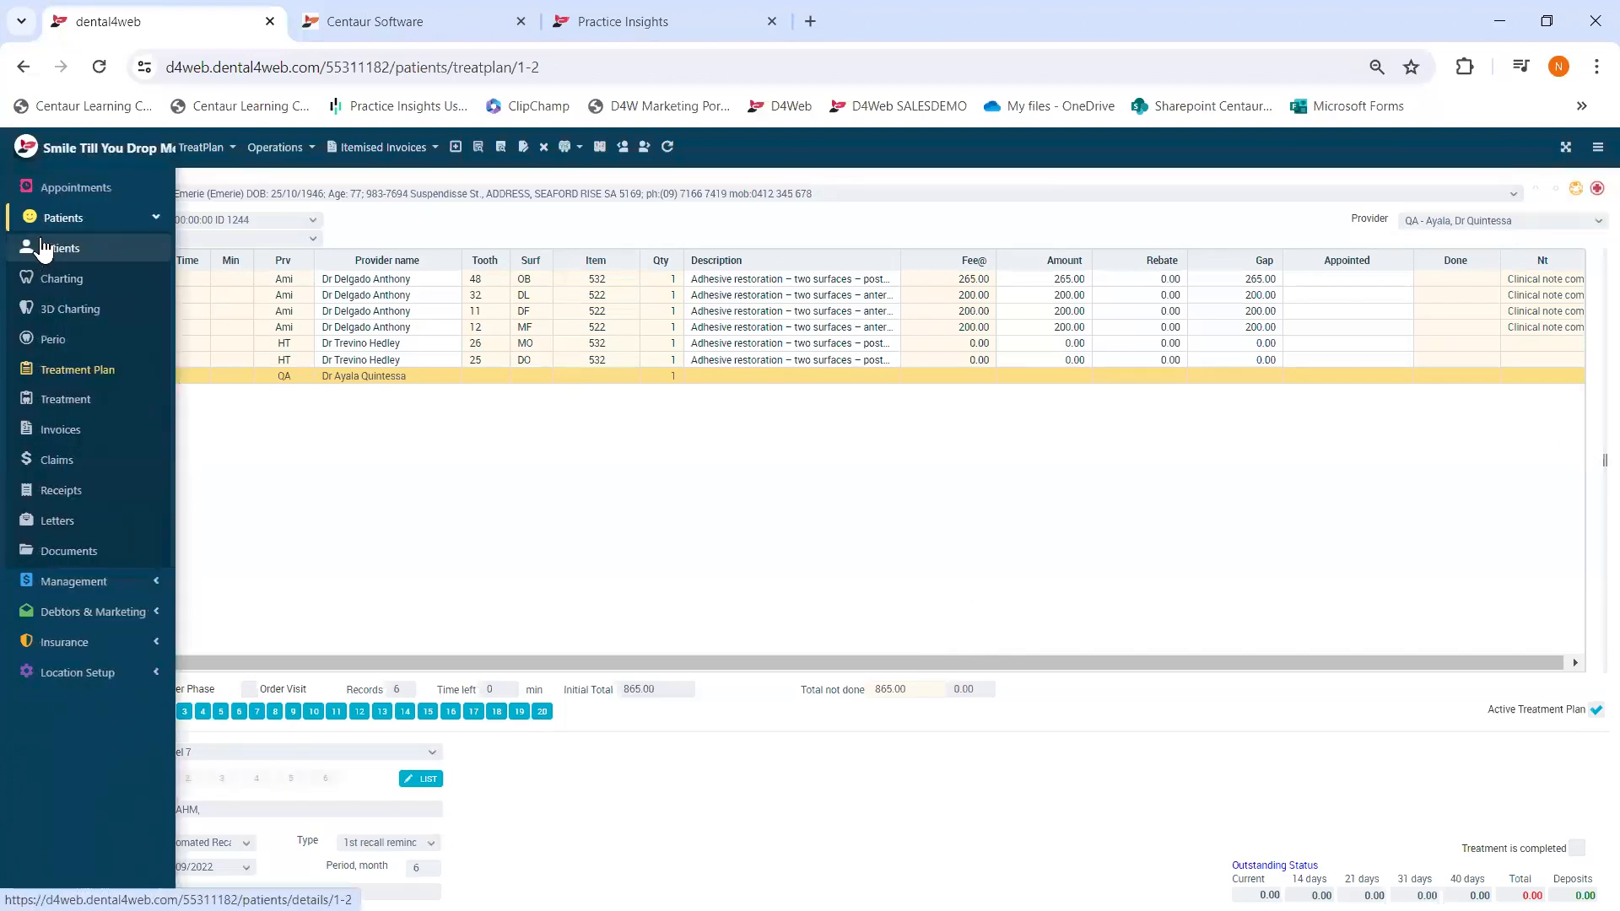
{"action": "left_click", "coordinate": [42, 219]}
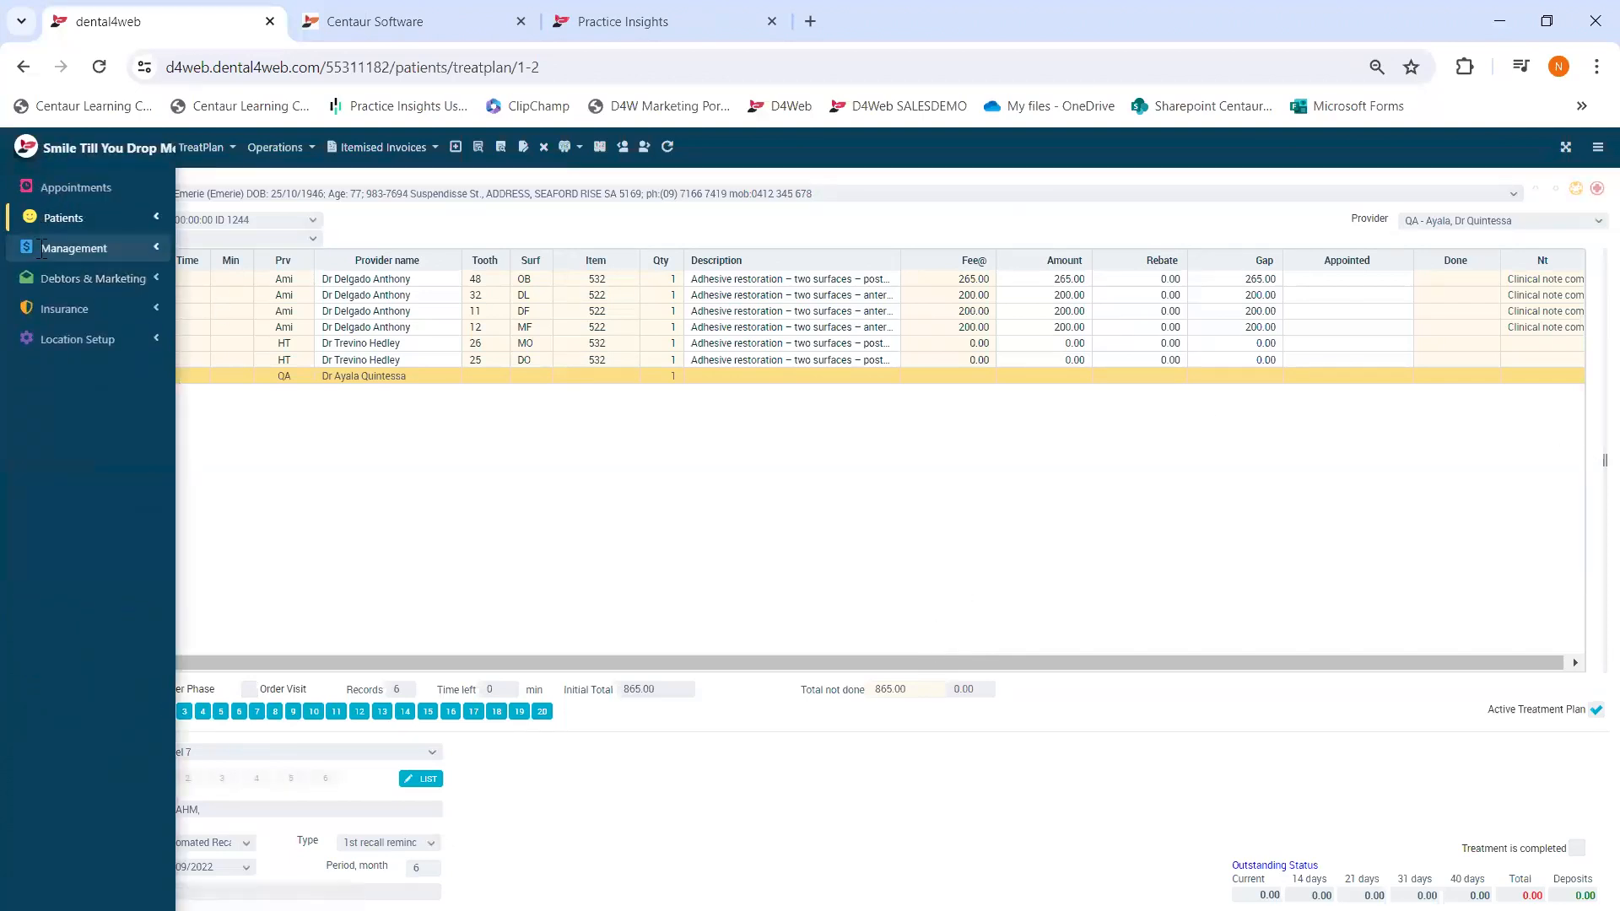
{"action": "left_click", "coordinate": [51, 248]}
{"action": "left_click", "coordinate": [43, 403]}
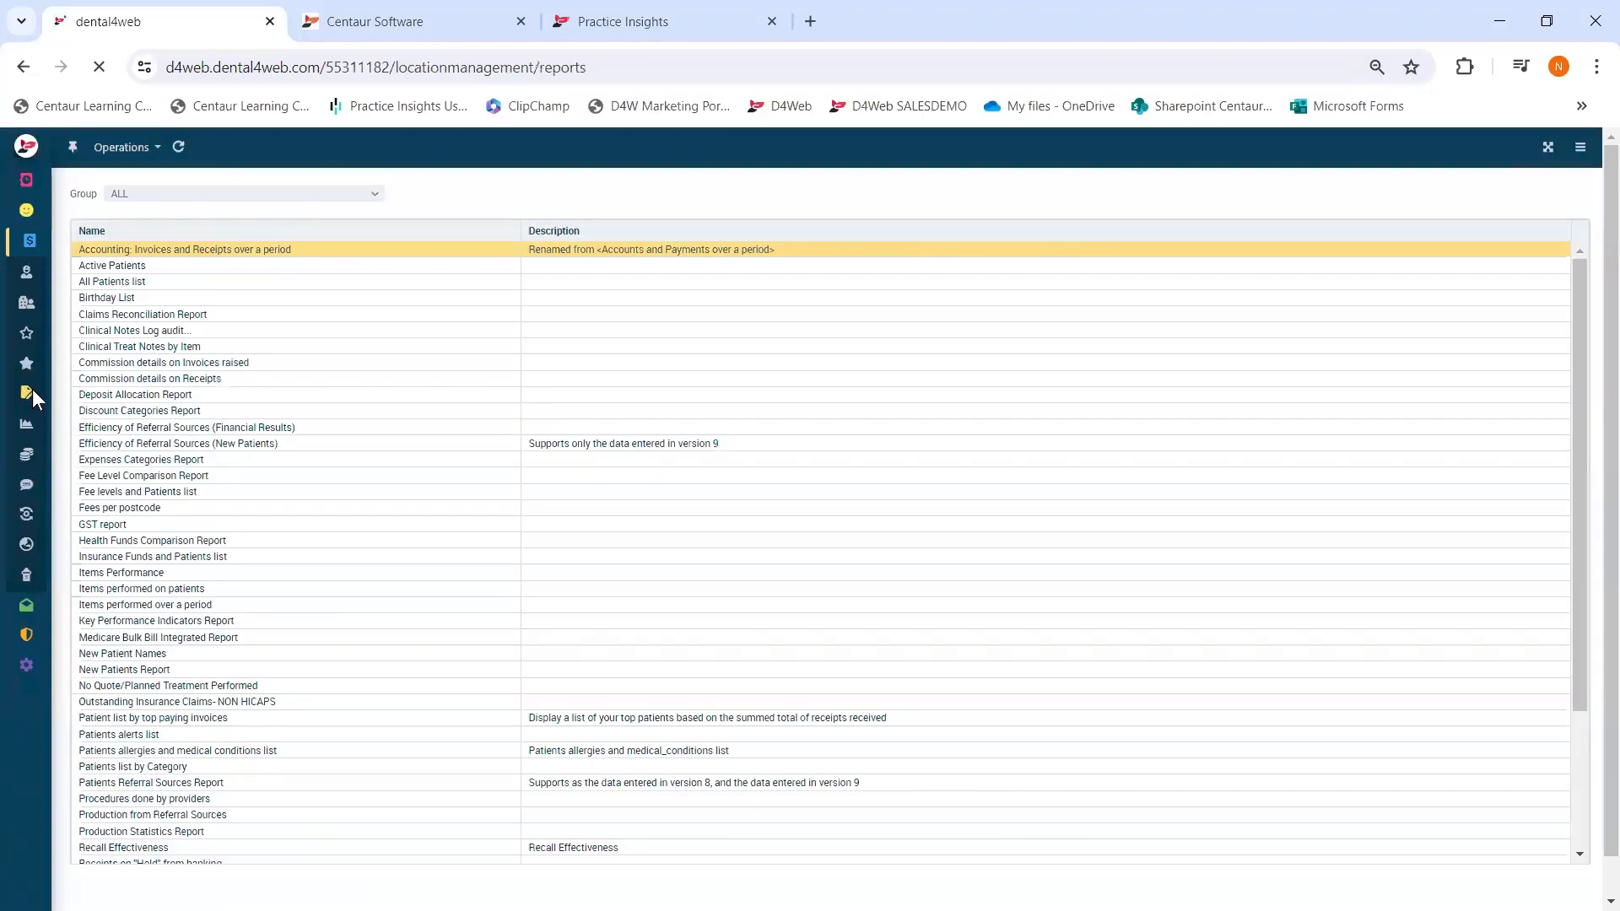
- Pick the Commission details on Receipts report, then go to Management > Providers
{"action": "left_click", "coordinate": [225, 384]}
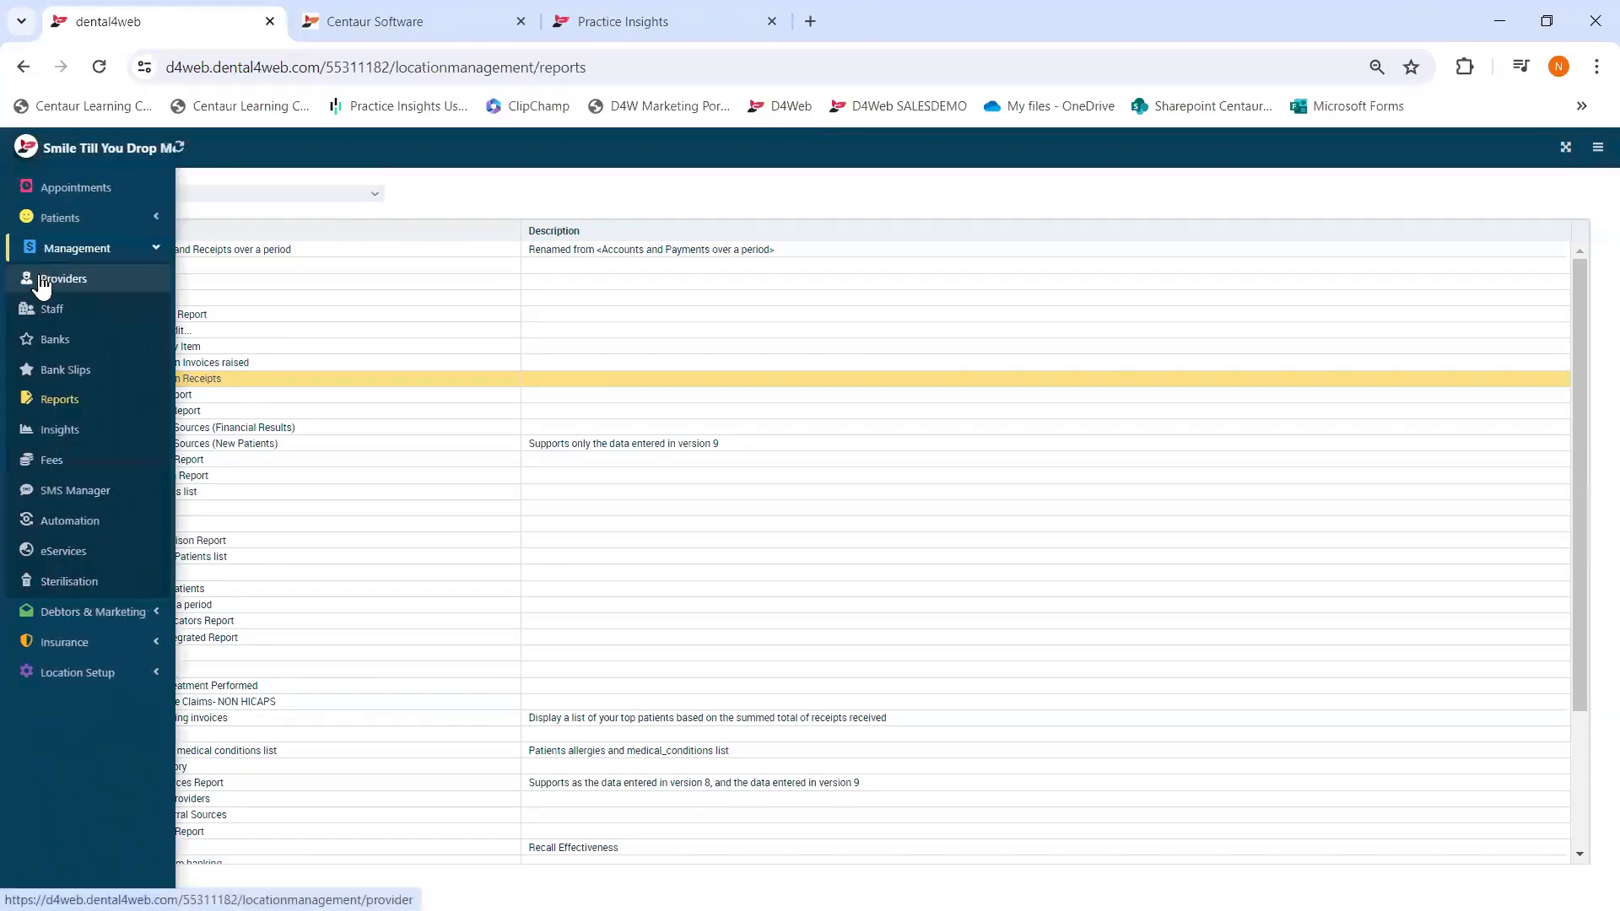
{"action": "left_click", "coordinate": [41, 279]}
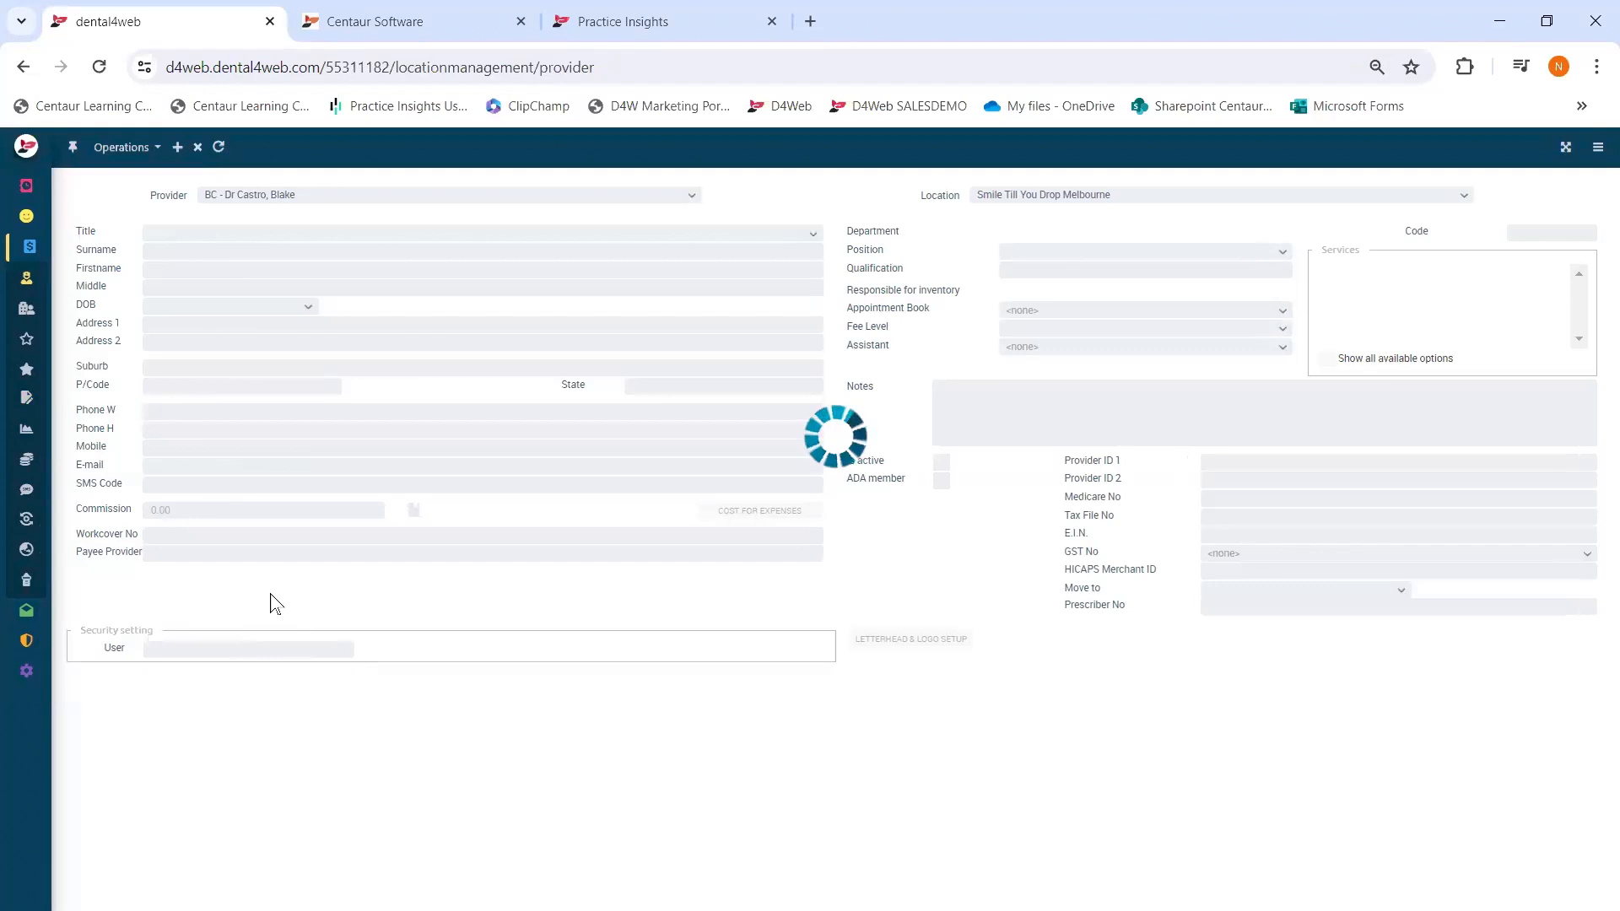
- Focus the dentist's Commission field (0.00) once the provider record finishes loading
{"action": "left_click", "coordinate": [183, 511]}
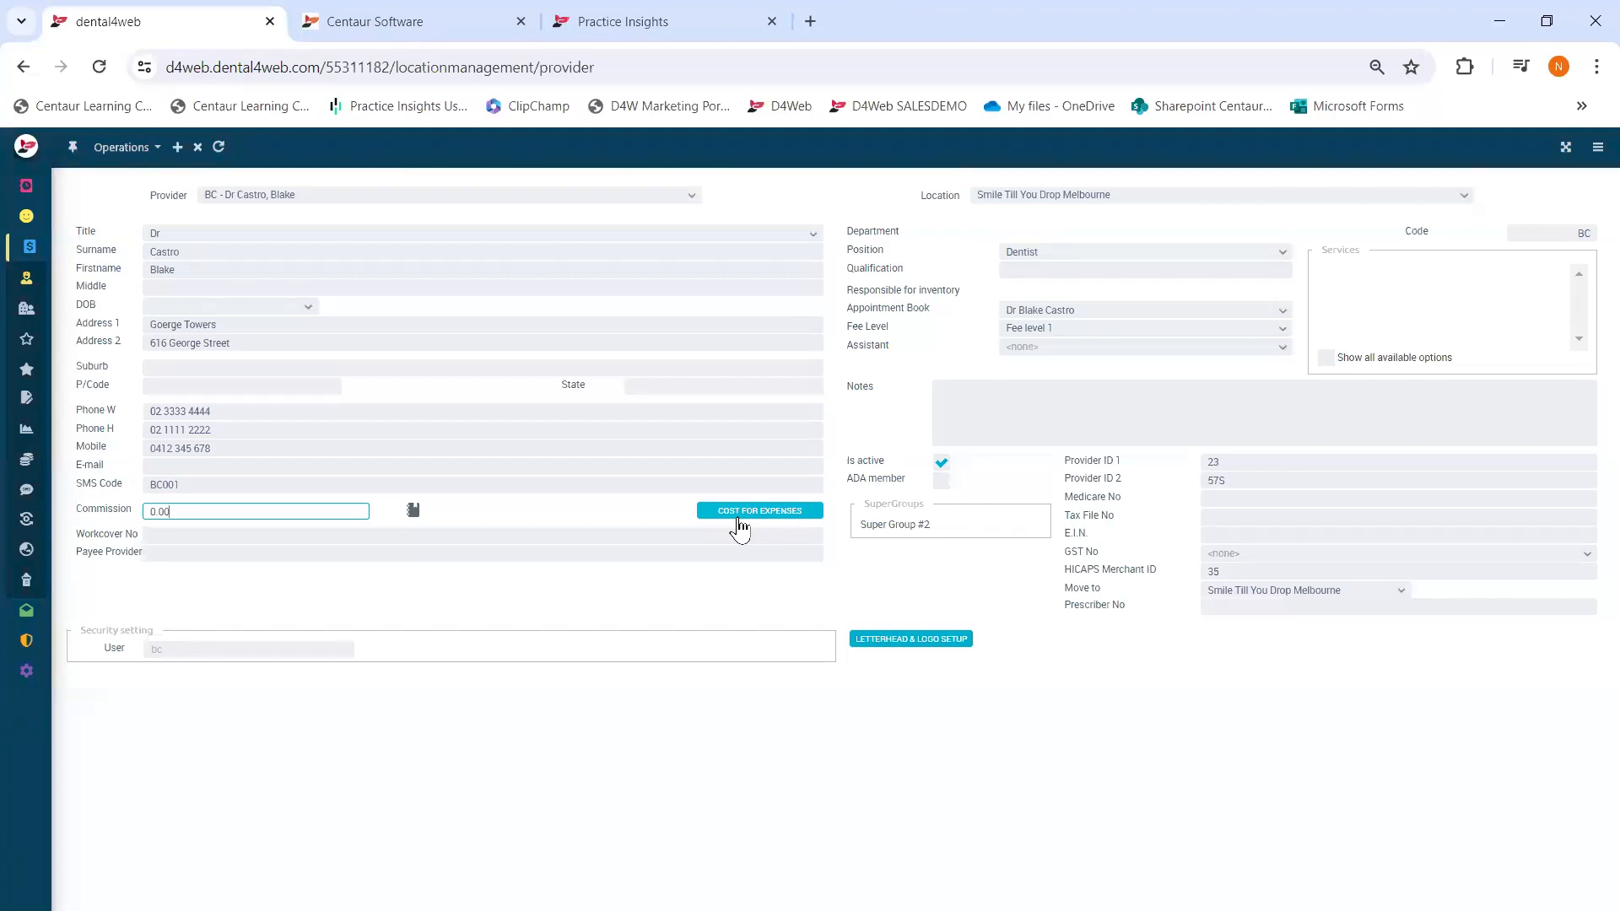
{"action": "mouse_move", "coordinate": [48, 217]}
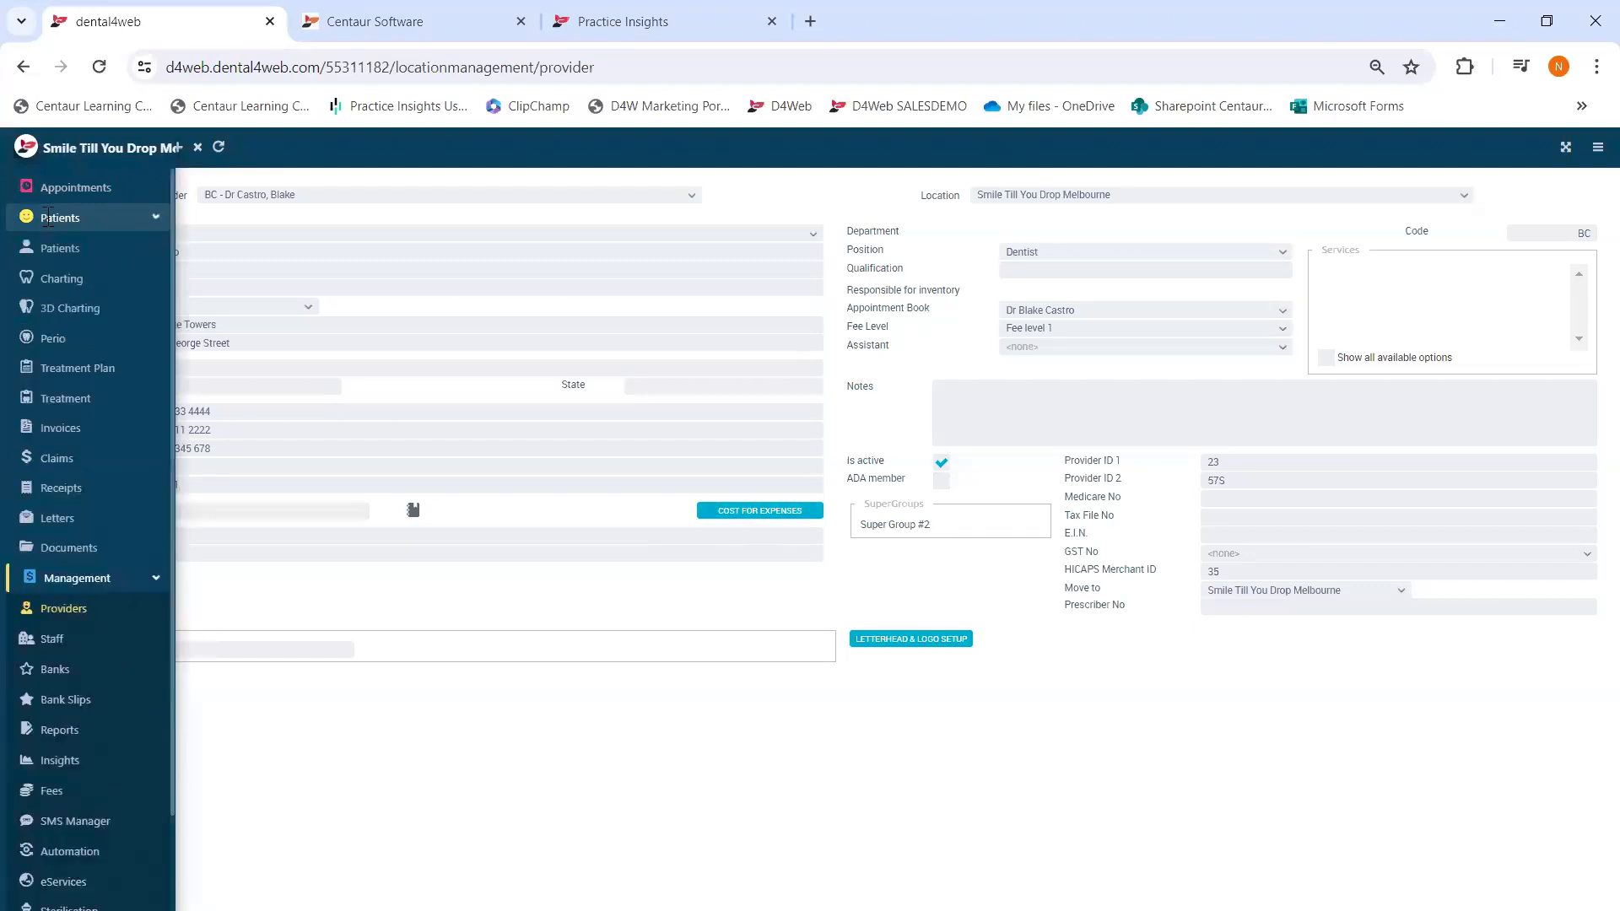
- Open the patient's treatment plan of adhesive restorations, totalling 865.00
{"action": "left_click", "coordinate": [83, 370]}
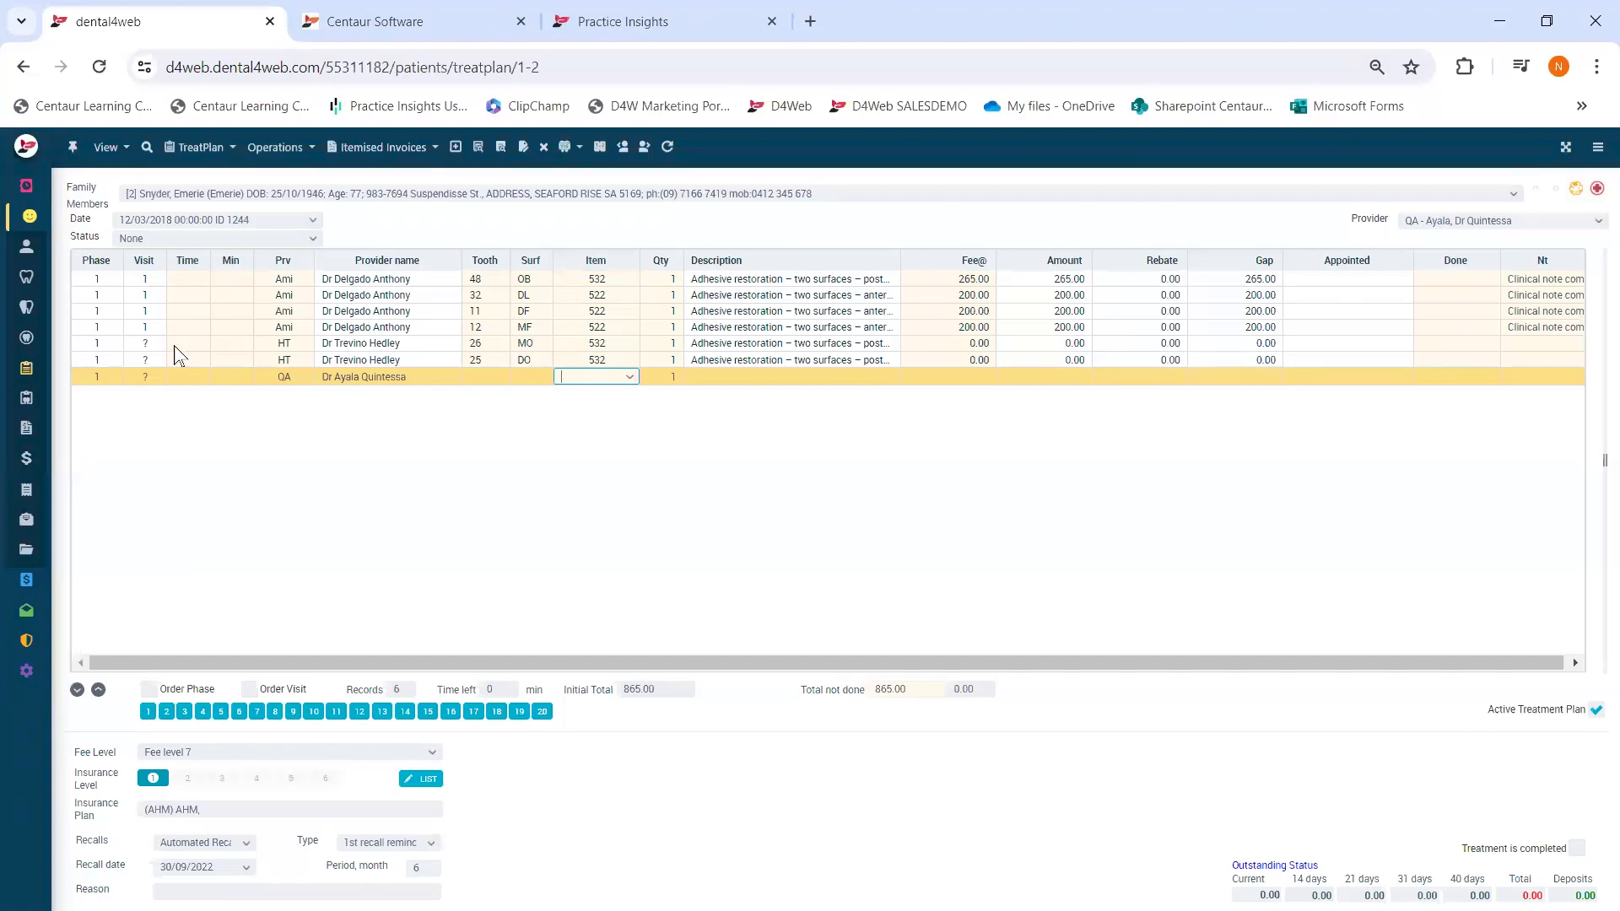
- Show the patient's personal details record and focus its First seen date
{"action": "mouse_move", "coordinate": [53, 250]}
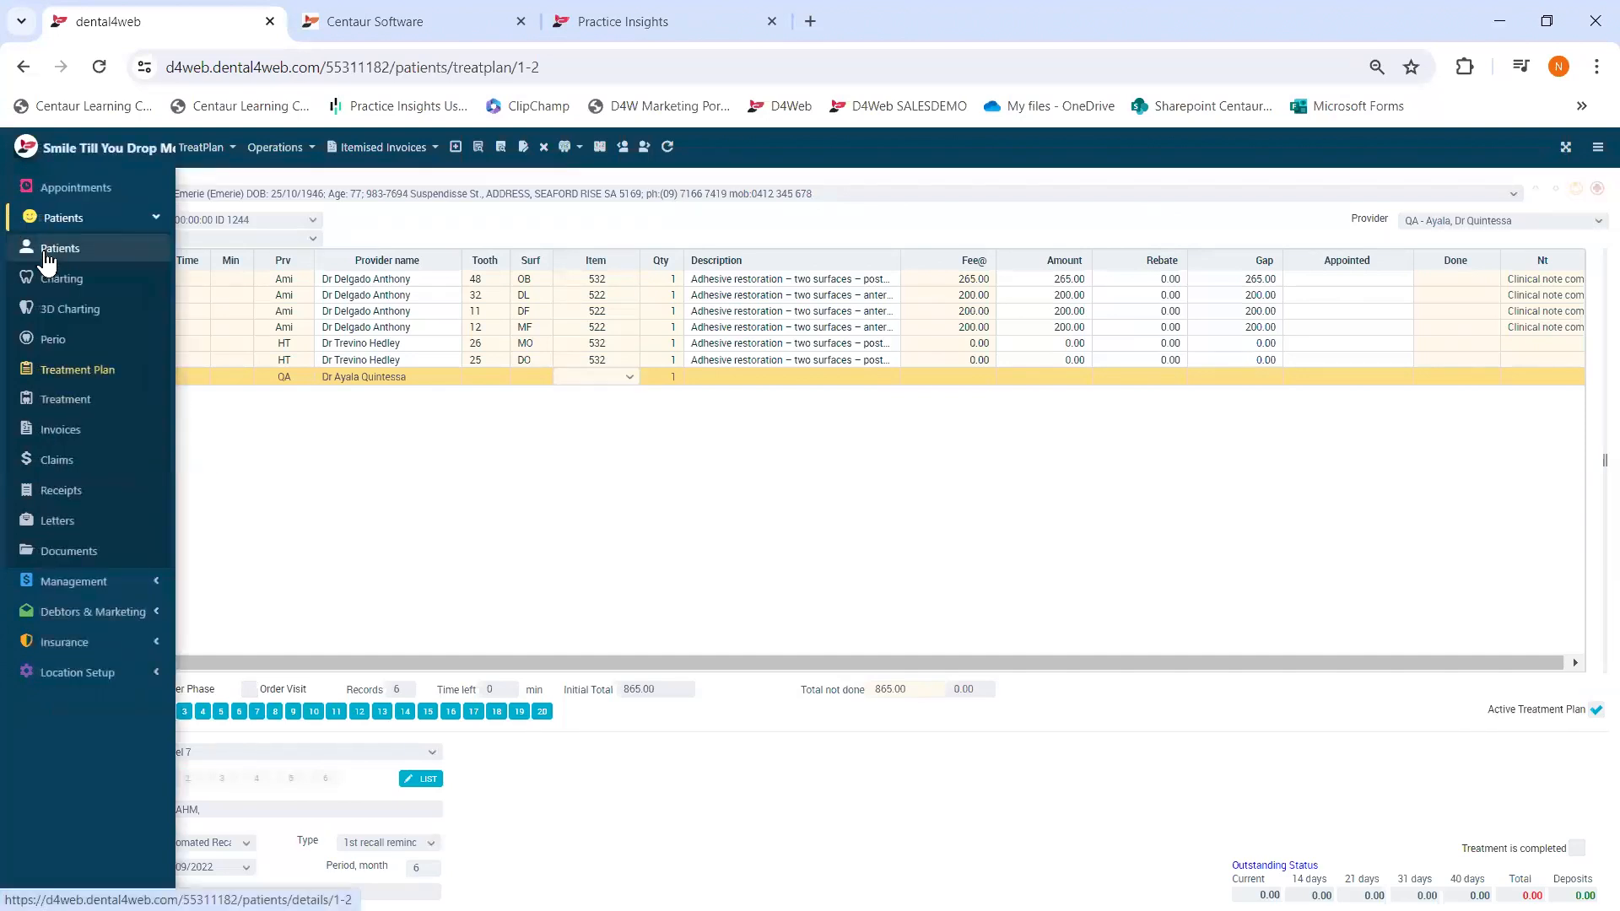
{"action": "left_click", "coordinate": [42, 250]}
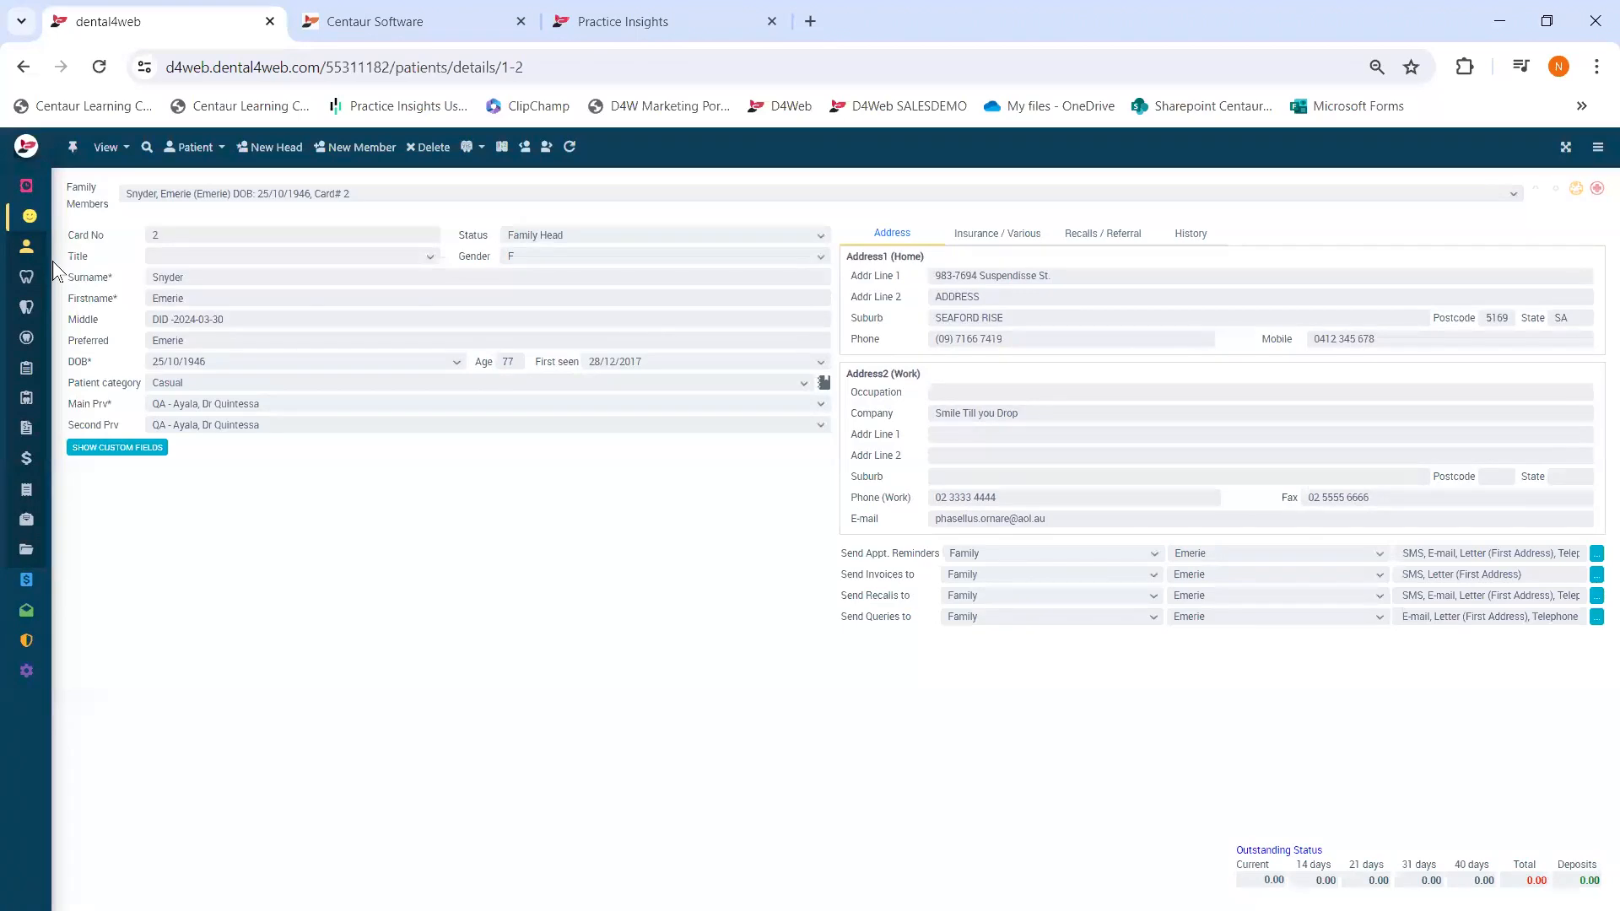
{"action": "left_click", "coordinate": [601, 361]}
- Return to the Tue 14/05/2024 appointment book and show a slot's Print report submenu
{"action": "left_click", "coordinate": [52, 191]}
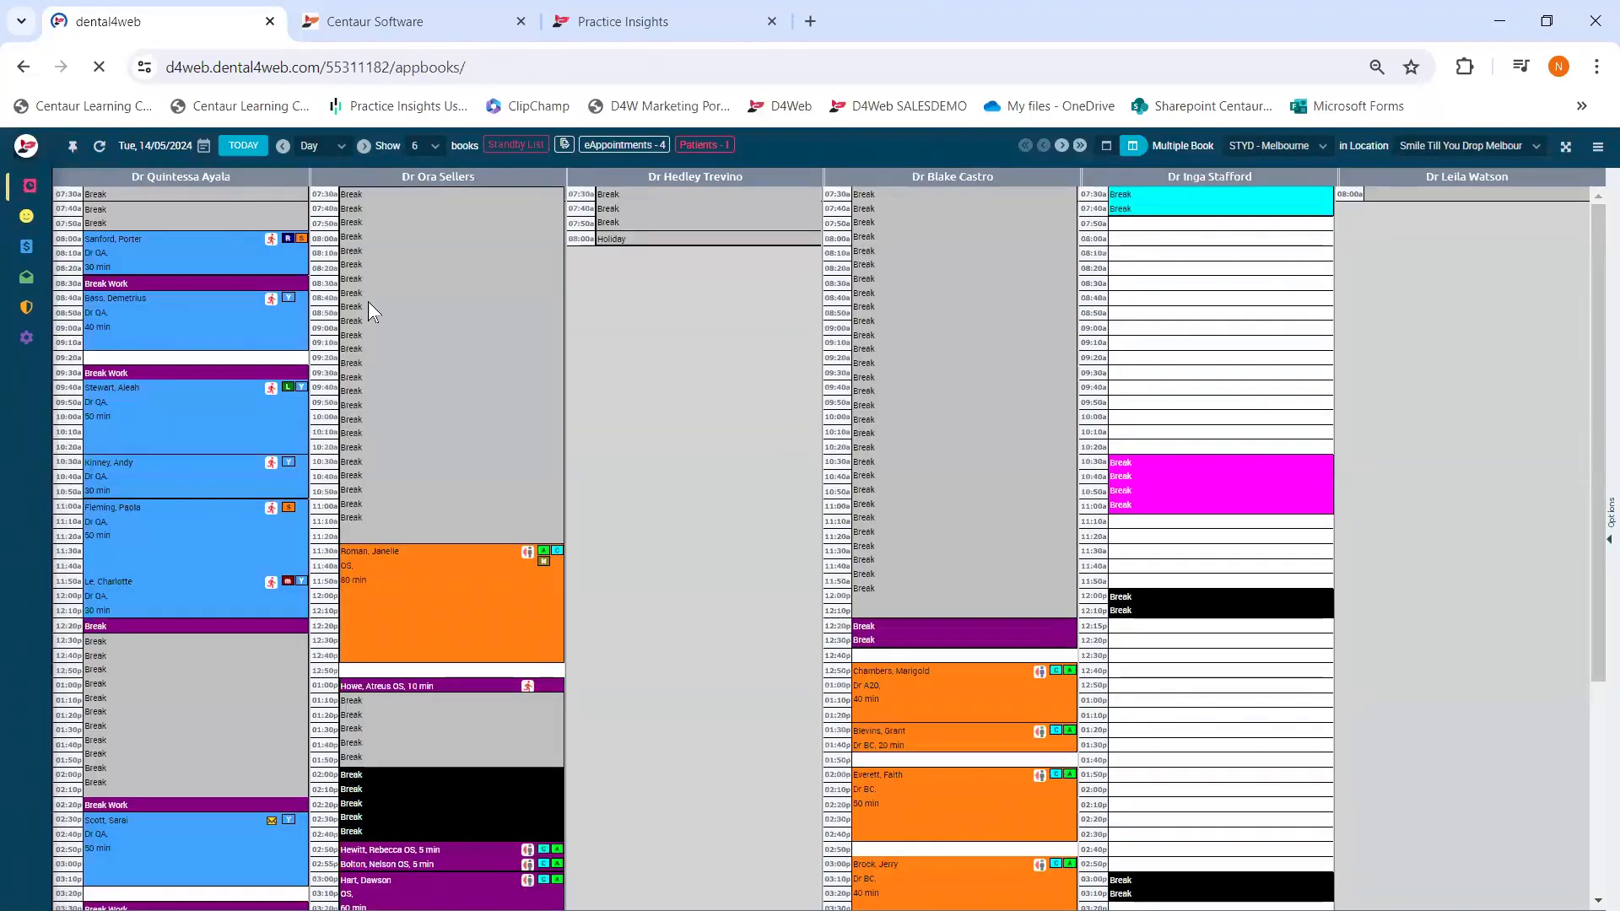
{"action": "right_click", "coordinate": [368, 302]}
{"action": "mouse_move", "coordinate": [424, 352]}
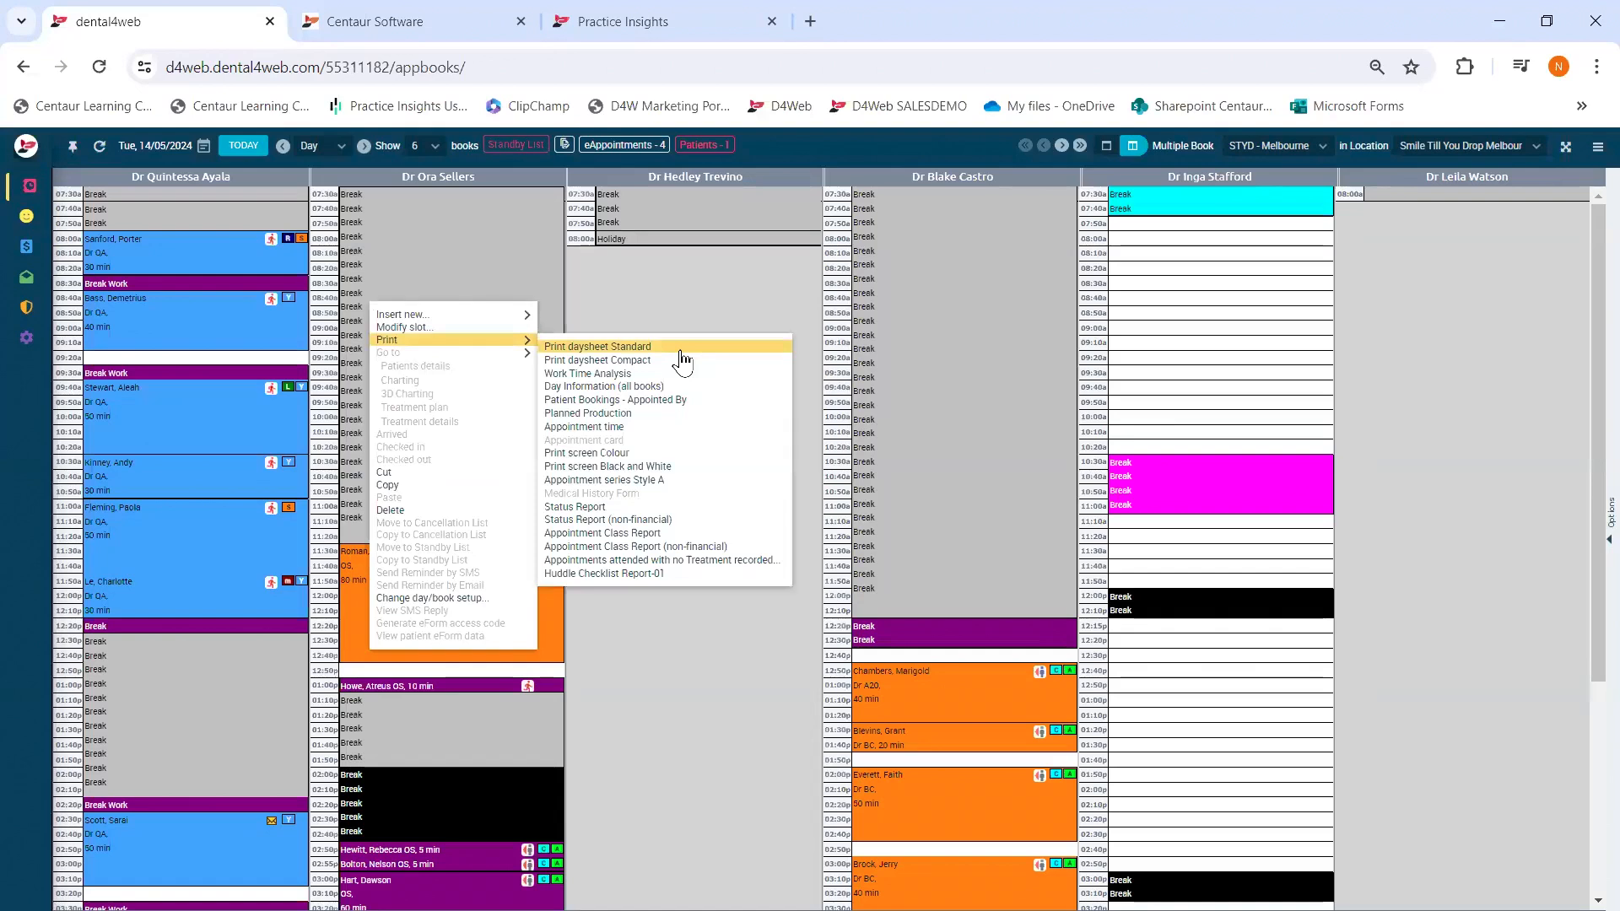
{"action": "left_click", "coordinate": [634, 521]}
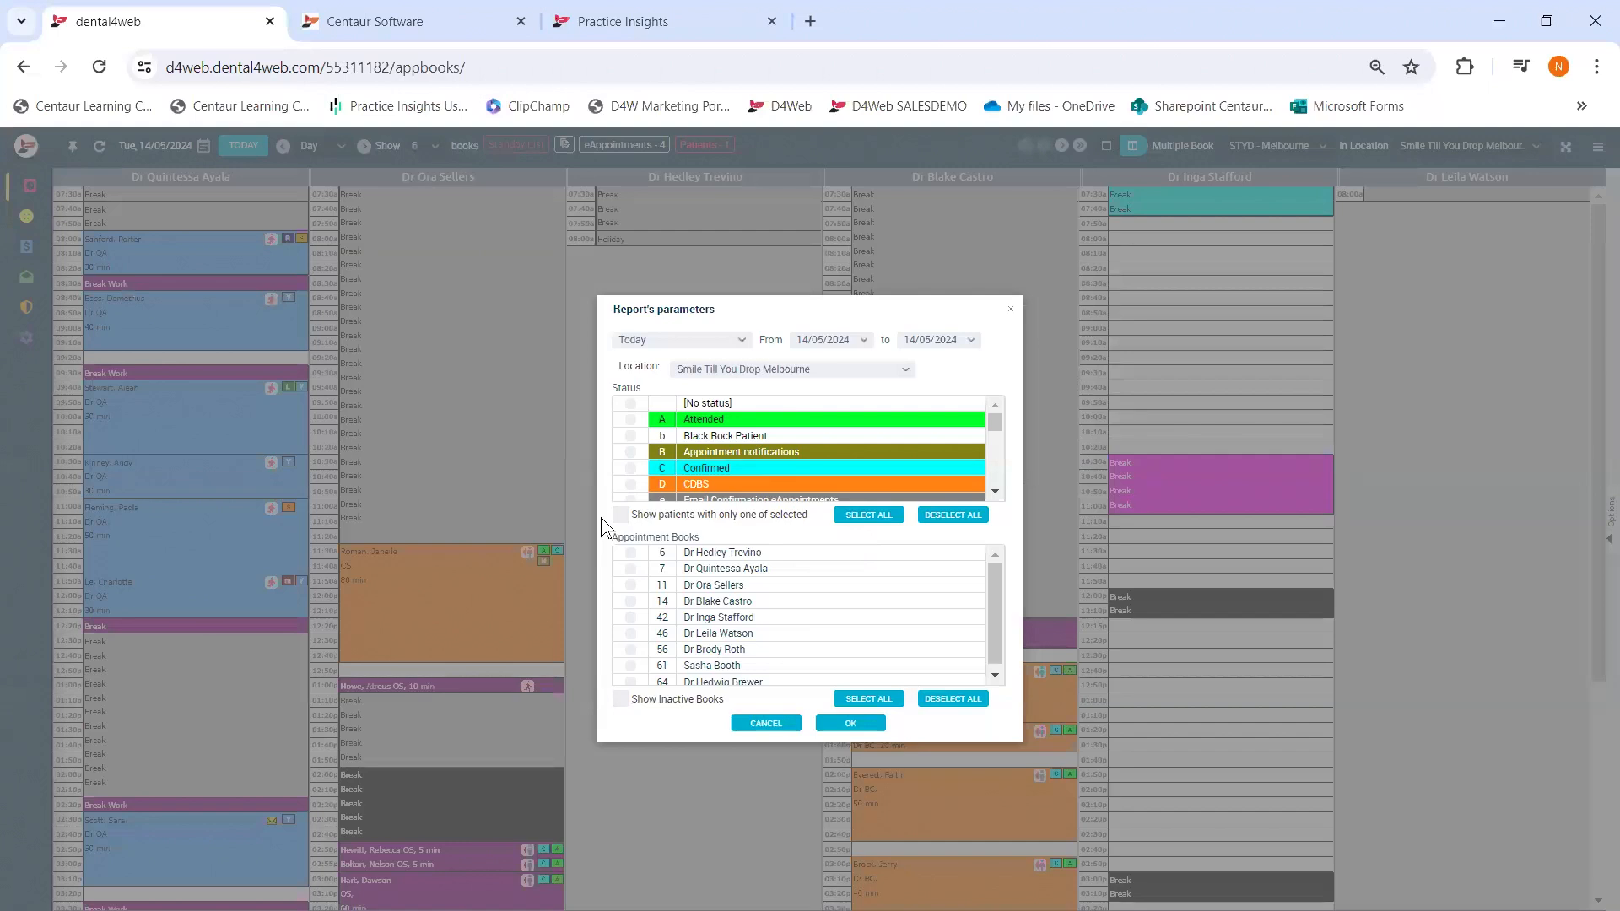
{"action": "left_click", "coordinate": [630, 419]}
{"action": "scroll", "coordinate": [721, 455], "scroll_direction": "down", "scroll_amount": 5}
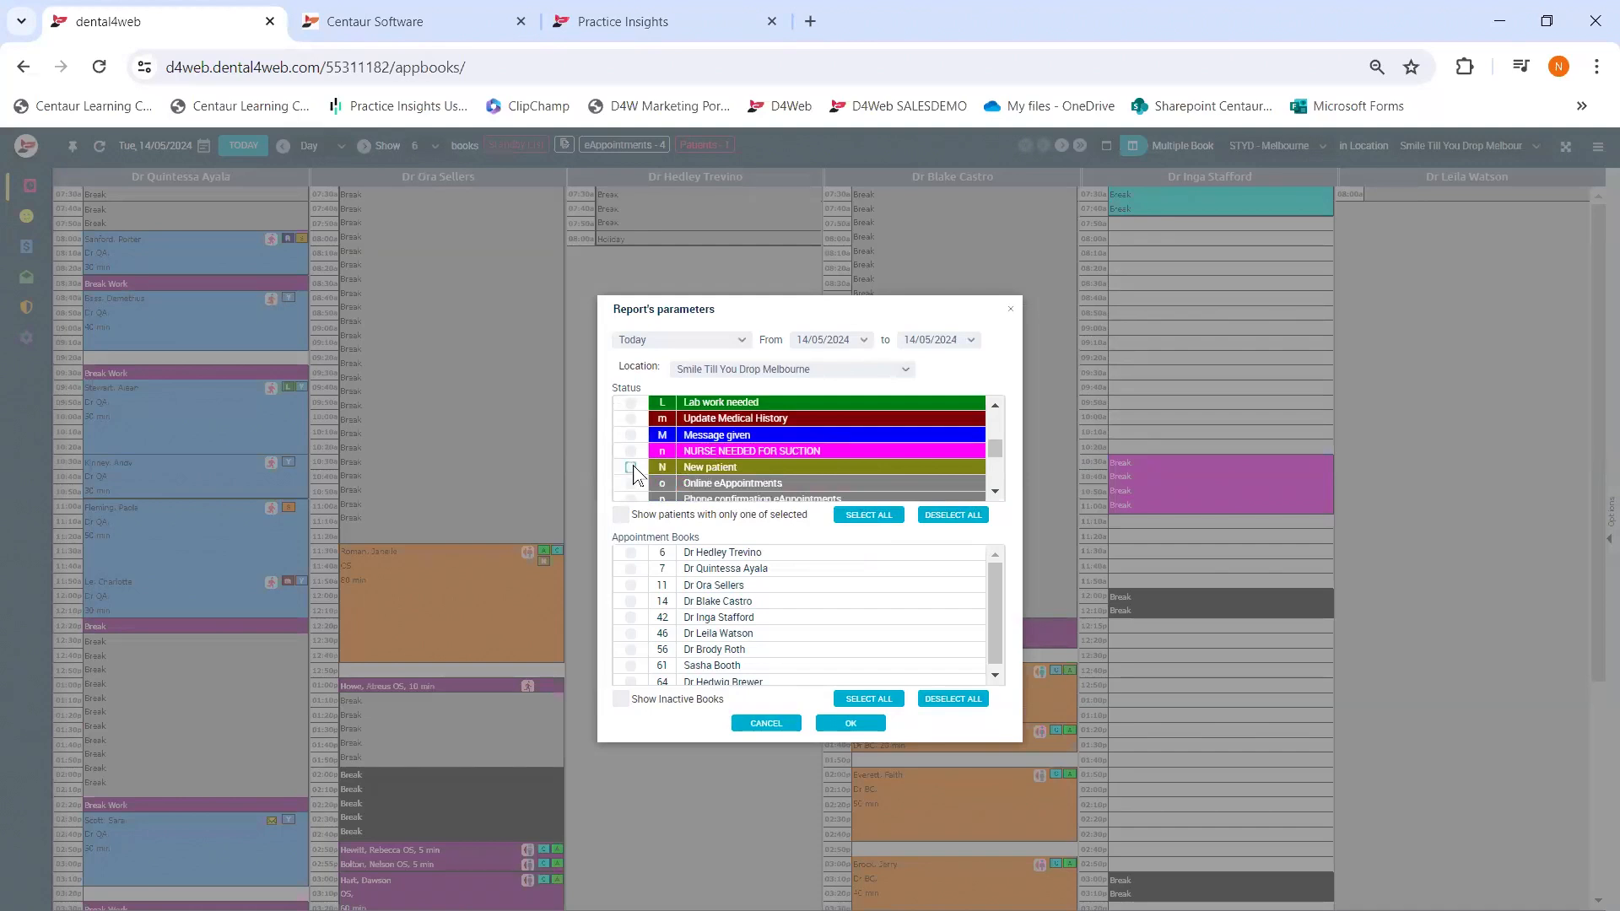
{"action": "left_click", "coordinate": [679, 469]}
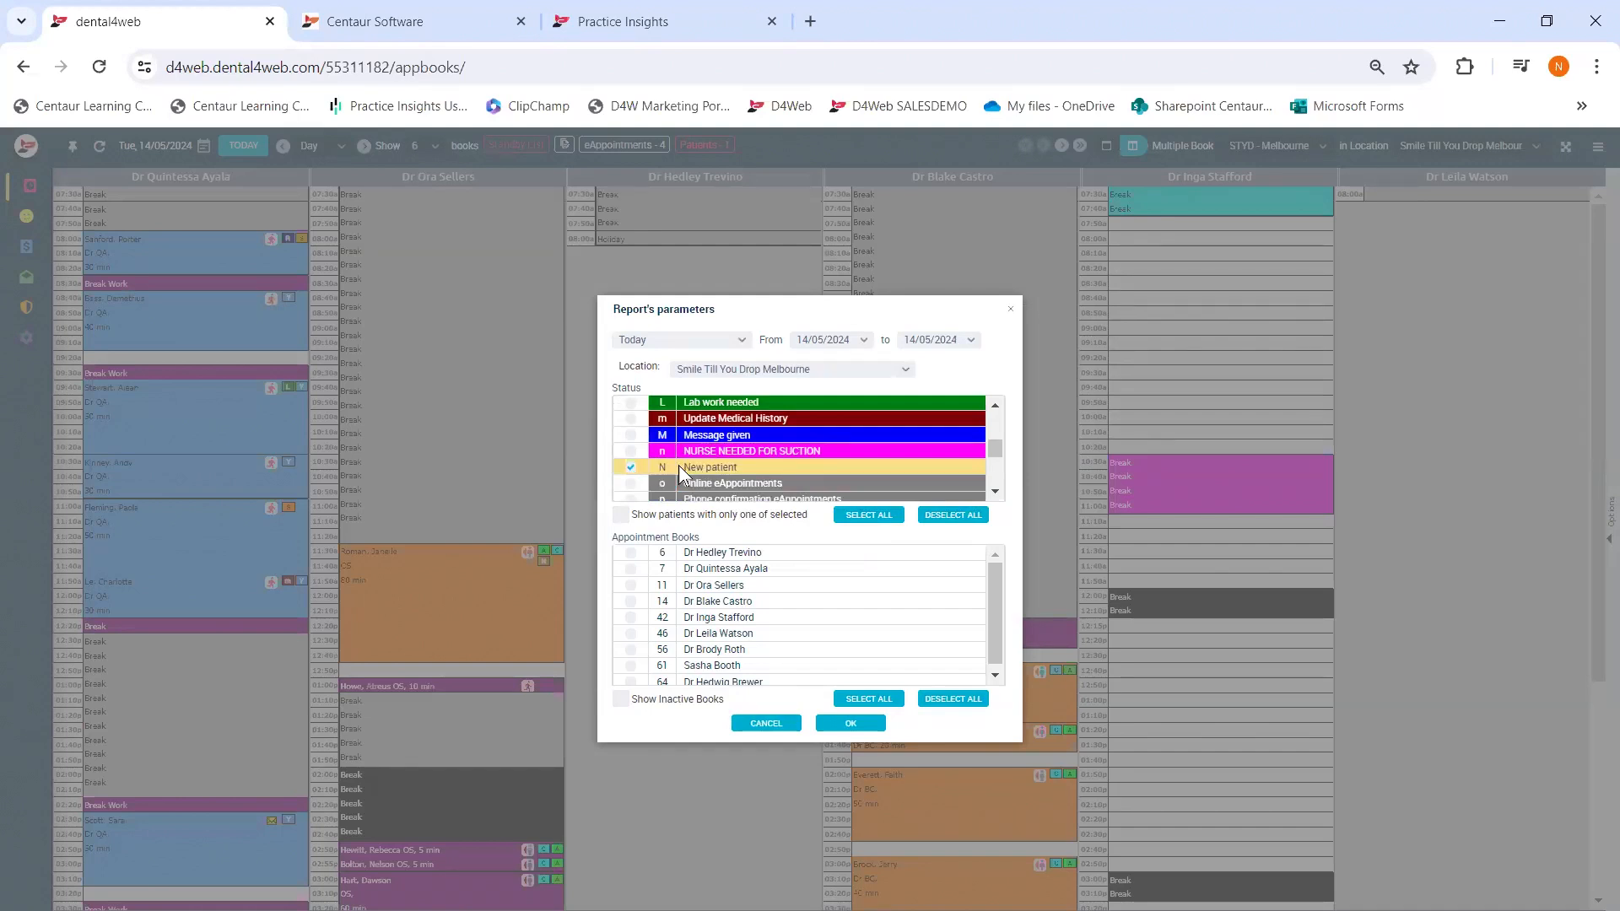